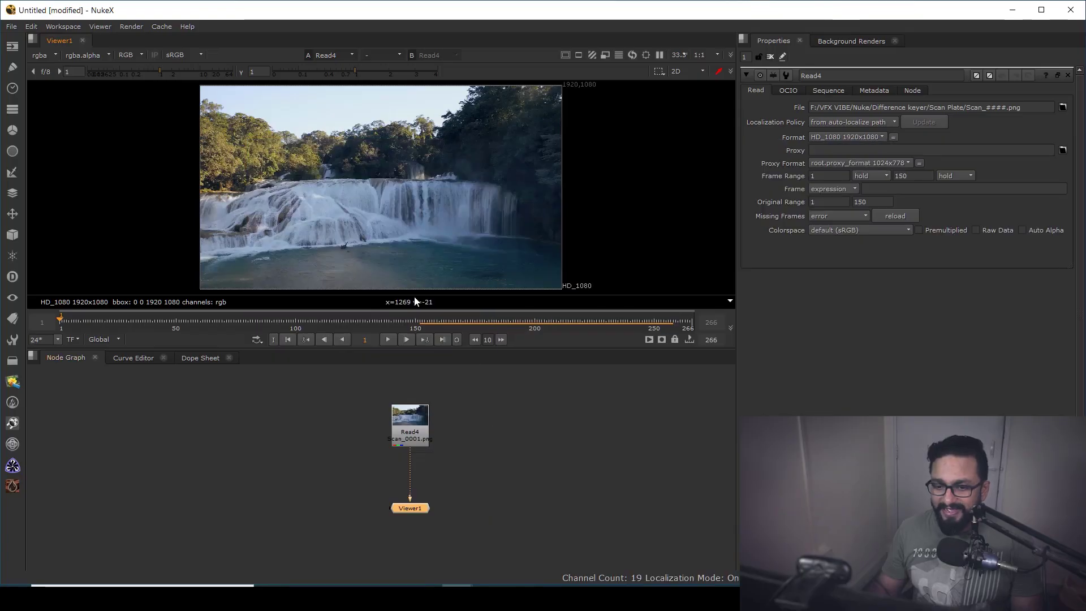
Play through the scanned waterfall plate and inspect the tree edges against the sky up close, finishing back on the first frame.
{"action": "left_click", "coordinate": [388, 339]}
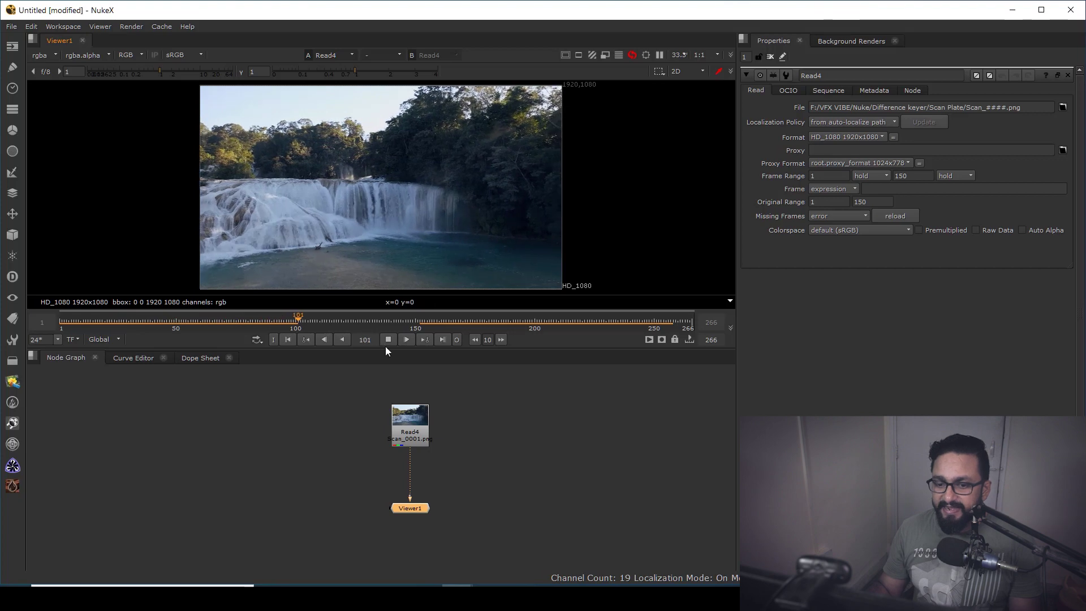
{"action": "key", "text": "space"}
{"action": "scroll", "coordinate": [373, 206], "scroll_direction": "up", "scroll_amount": 5}
{"action": "scroll", "coordinate": [382, 201], "scroll_direction": "up", "scroll_amount": 3}
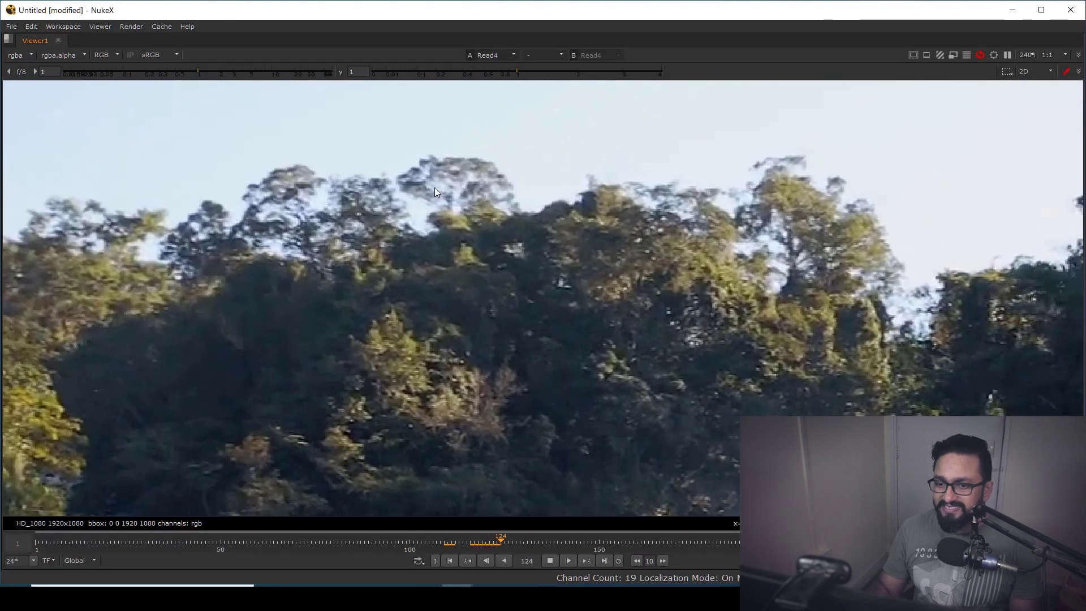
{"action": "left_click", "coordinate": [548, 560]}
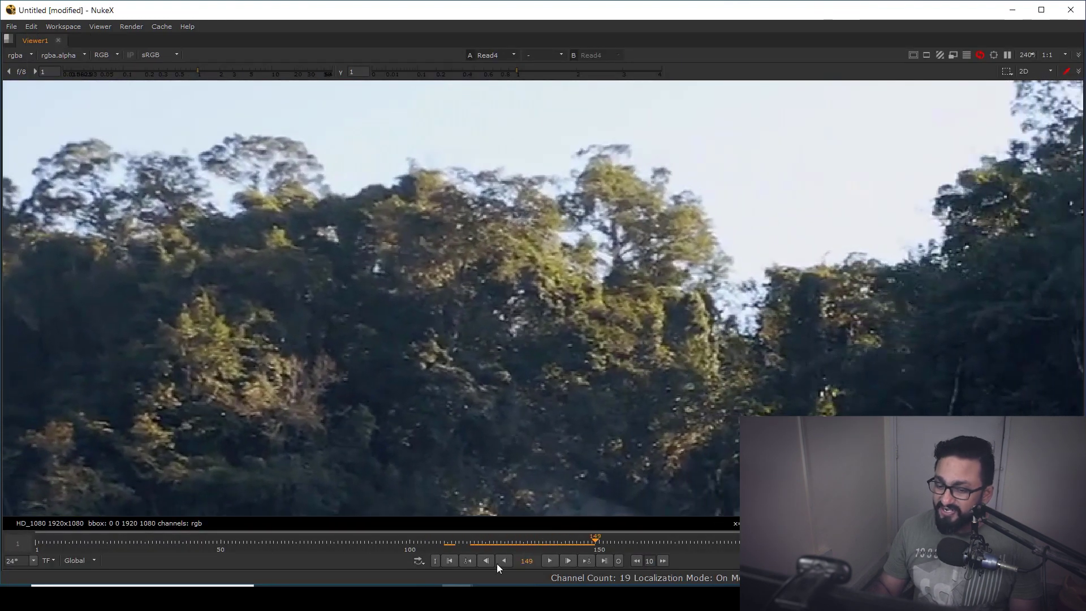
{"action": "left_click", "coordinate": [450, 561]}
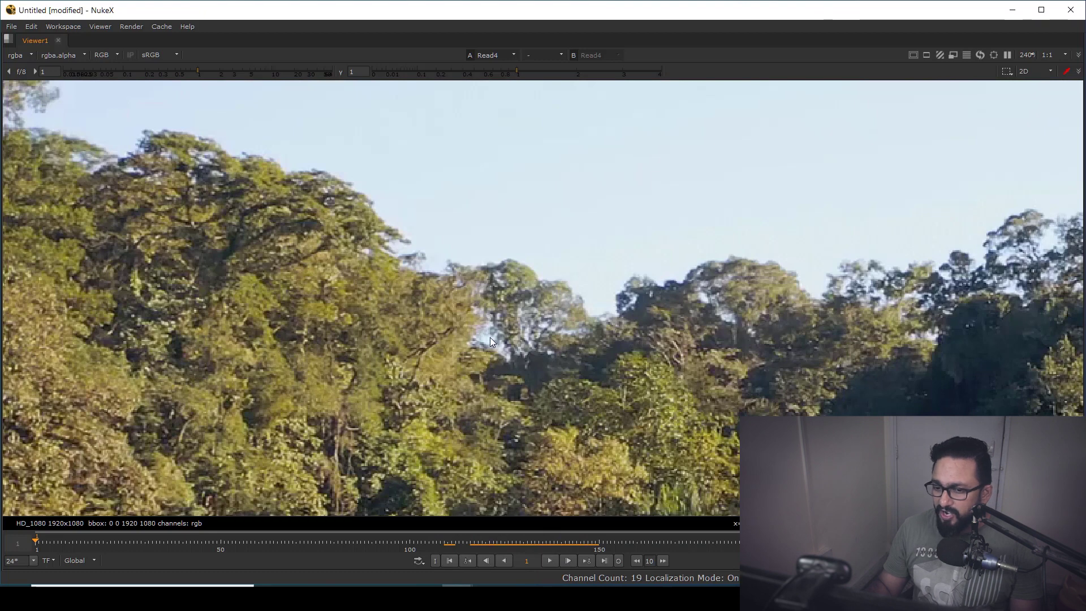
{"action": "scroll", "coordinate": [507, 339], "scroll_direction": "up", "scroll_amount": 3}
{"action": "scroll", "coordinate": [516, 331], "scroll_direction": "down", "scroll_amount": 10}
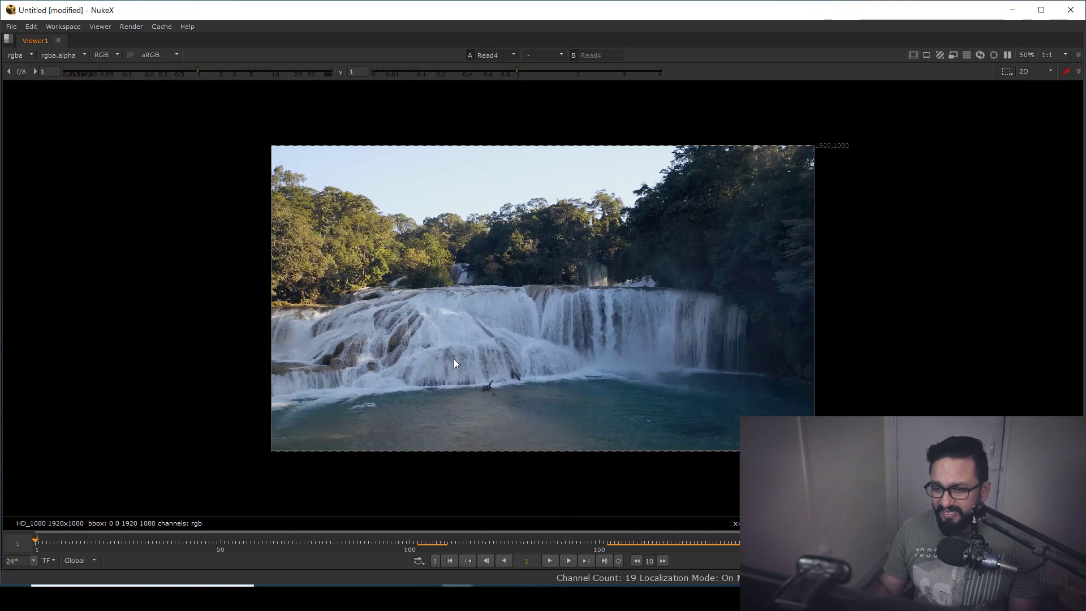
{"action": "key", "text": "space"}
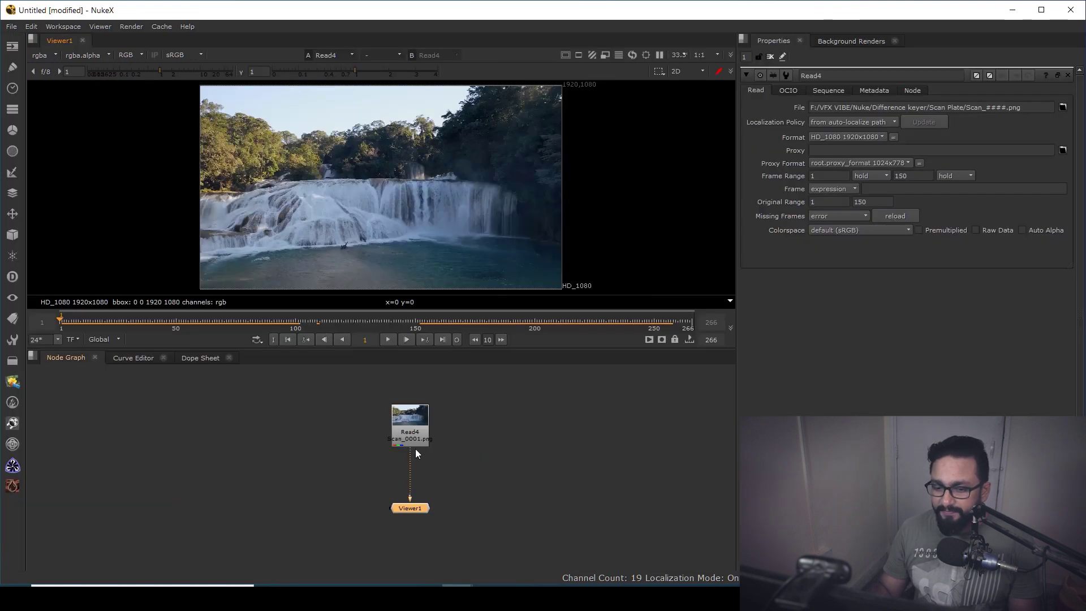
Add a Difference keyer node to the node graph beside the Read node.
{"action": "left_click", "coordinate": [507, 454]}
{"action": "middle_click_drag", "start_coordinate": [507, 454], "coordinate": [497, 443]}
{"action": "key", "text": "Tab"}
{"action": "type", "text": "differ"}
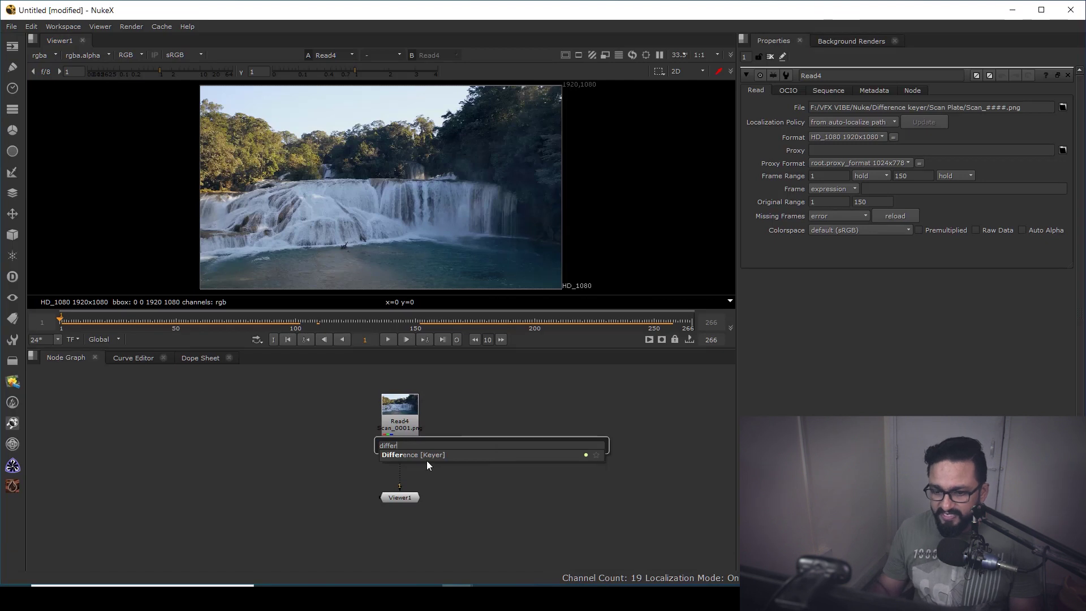
{"action": "left_click", "coordinate": [442, 455]}
{"action": "scroll", "coordinate": [475, 452], "scroll_direction": "up", "scroll_amount": 2}
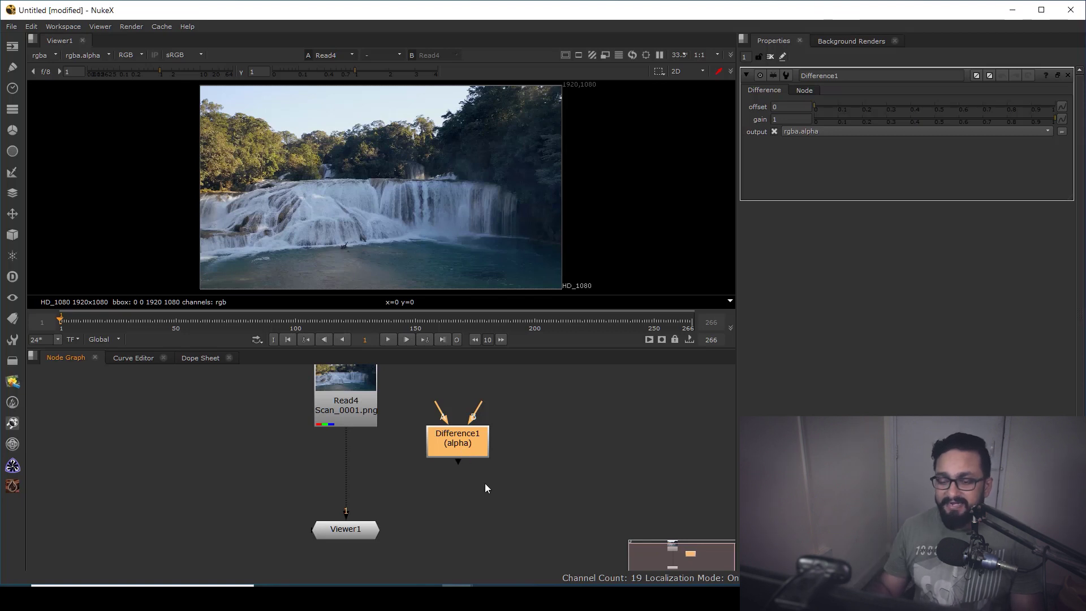
Examine the Difference node's A and B inputs and its offset, gain and output settings.
{"action": "scroll", "coordinate": [465, 477], "scroll_direction": "up", "scroll_amount": 5}
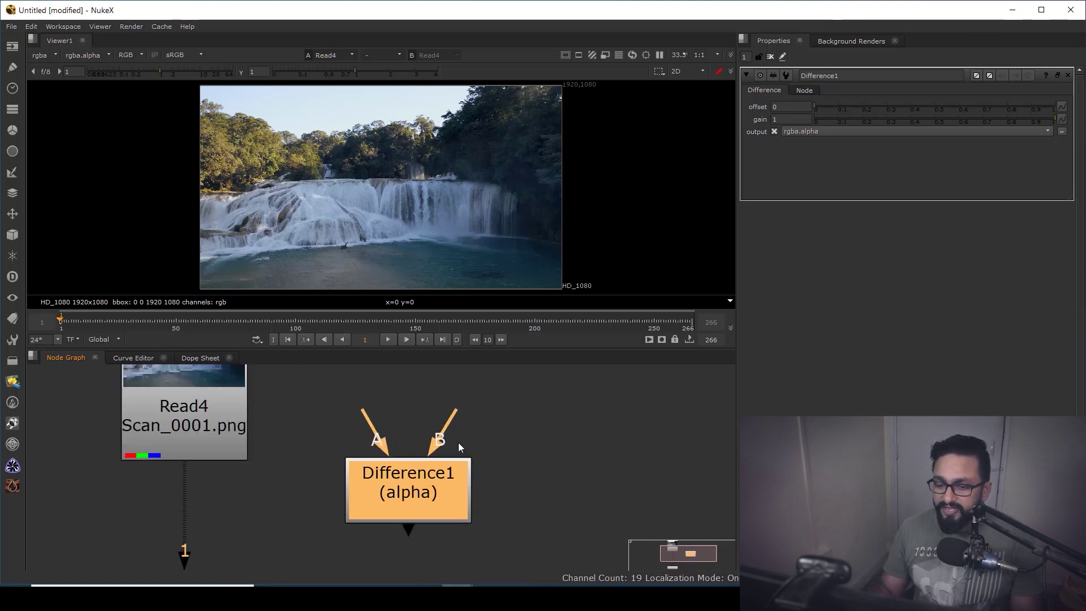
{"action": "left_click", "coordinate": [374, 409]}
{"action": "middle_click_drag", "start_coordinate": [404, 532], "coordinate": [401, 500]}
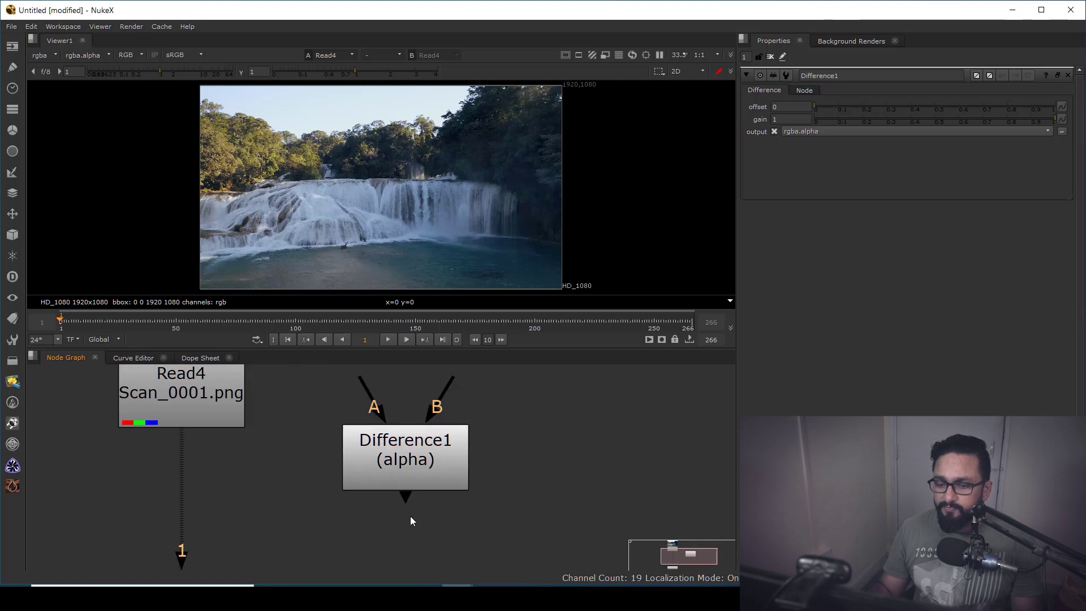
{"action": "left_click", "coordinate": [422, 454]}
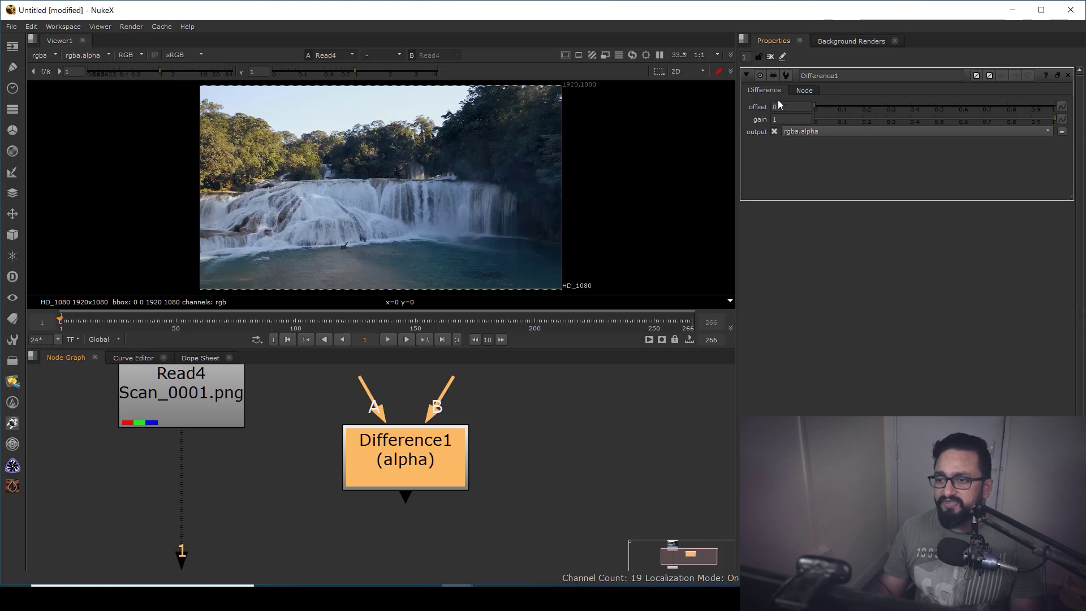
{"action": "left_click", "coordinate": [519, 458]}
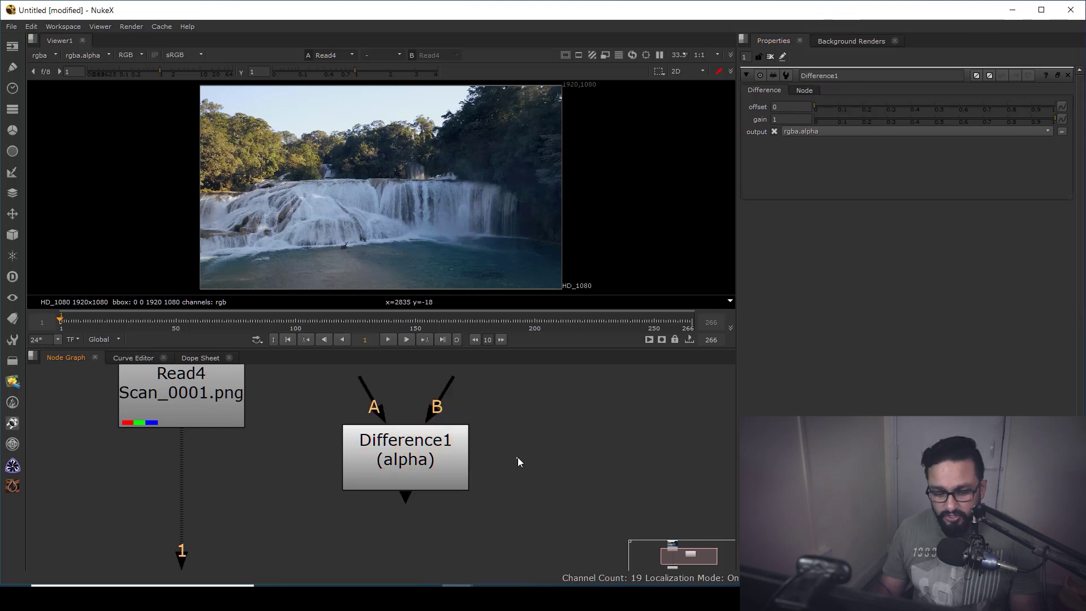
{"action": "key", "text": "f"}
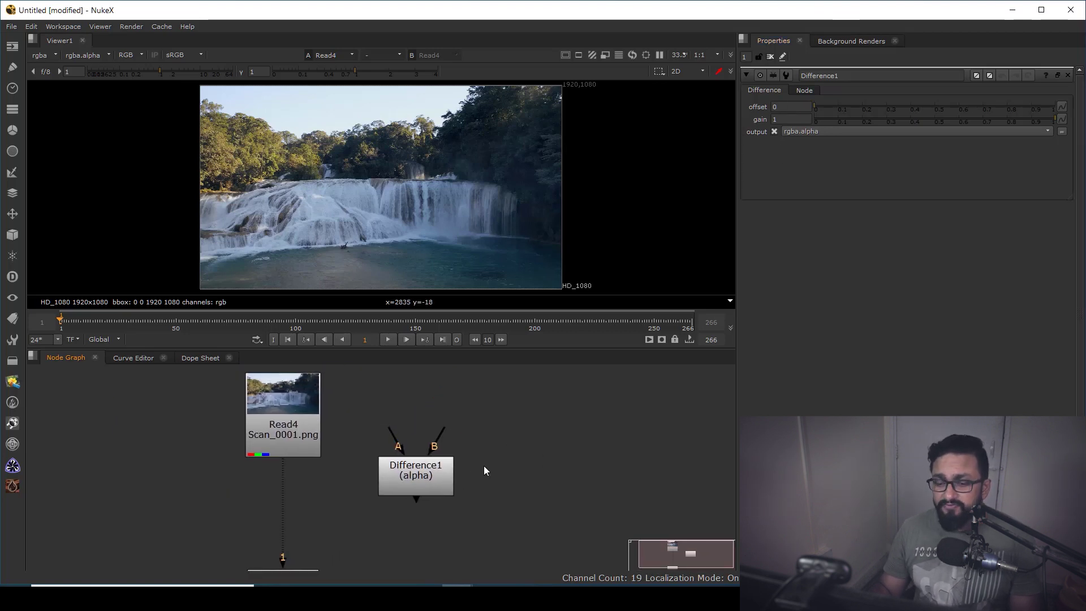
{"action": "middle_click_drag", "start_coordinate": [483, 466], "coordinate": [453, 471]}
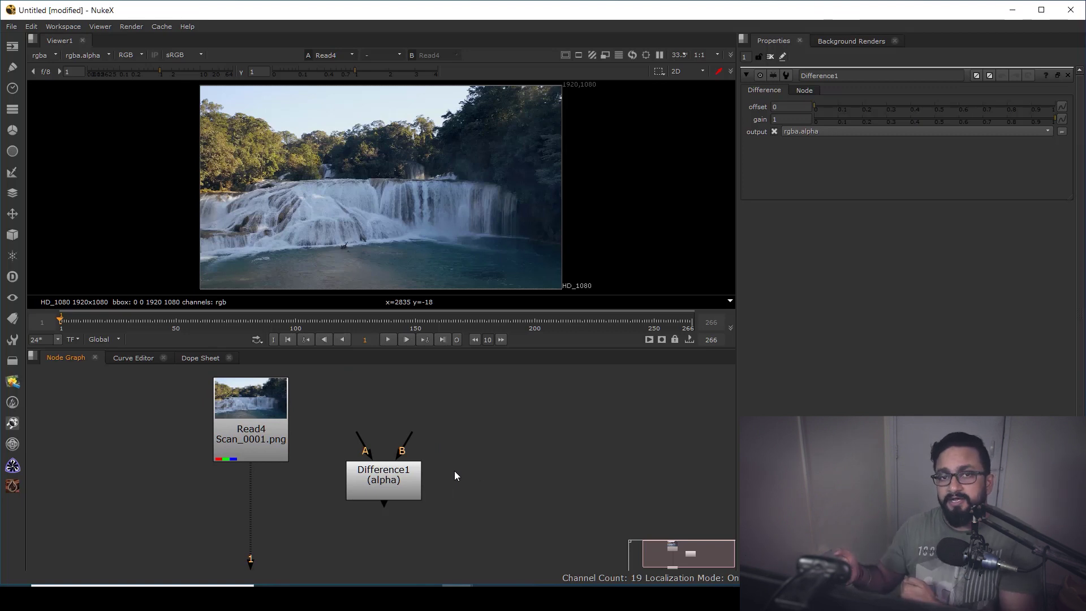
{"action": "middle_click_drag", "start_coordinate": [455, 475], "coordinate": [434, 494]}
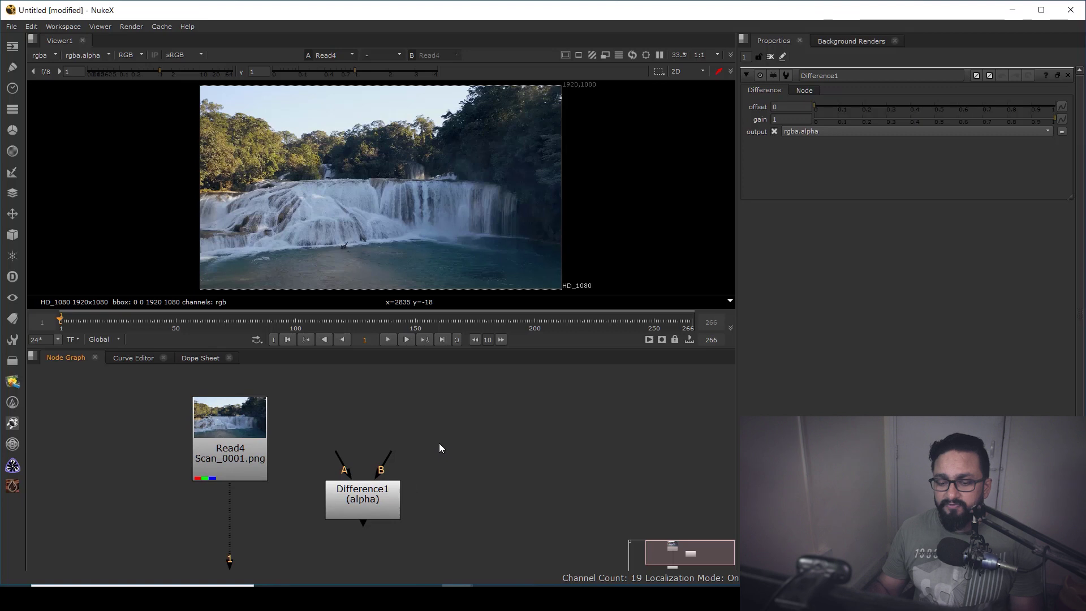
{"action": "middle_click_drag", "start_coordinate": [404, 415], "coordinate": [399, 423]}
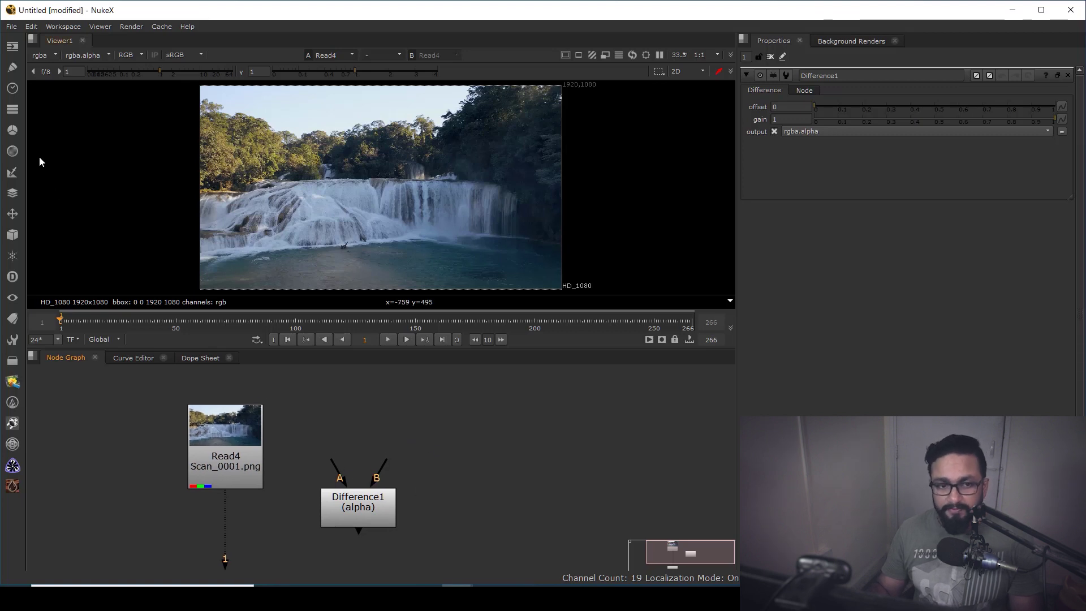
Create a Constant node and place it up and to the side of the Difference node.
{"action": "left_click", "coordinate": [7, 47]}
{"action": "left_click", "coordinate": [56, 108]}
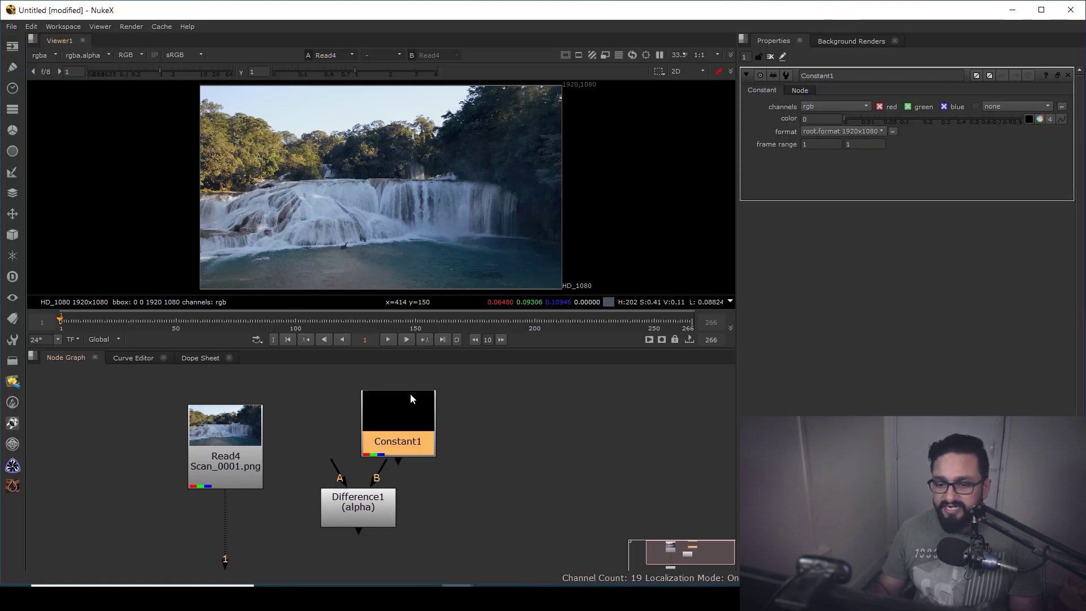
{"action": "left_click_drag", "start_coordinate": [409, 393], "coordinate": [468, 391]}
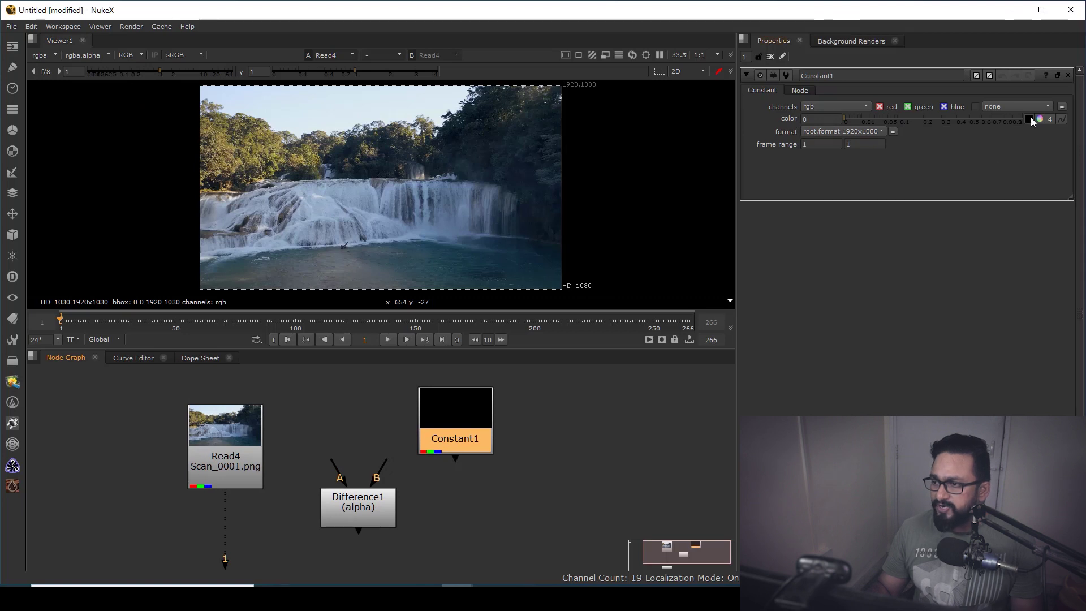
Set the Constant node's color to the average of a rectangular area sampled from the plate's sky.
{"action": "scroll", "coordinate": [358, 174], "scroll_direction": "up", "scroll_amount": 3}
{"action": "scroll", "coordinate": [370, 176], "scroll_direction": "up", "scroll_amount": 2}
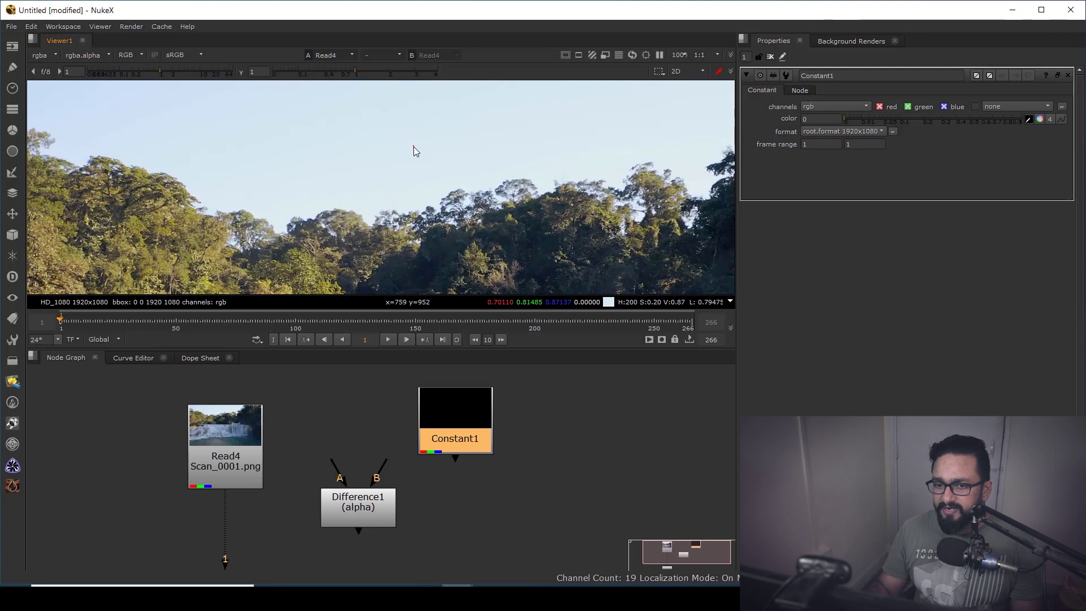
{"action": "left_click_drag", "start_coordinate": [309, 109], "coordinate": [422, 166], "text": "ctrl+shift"}
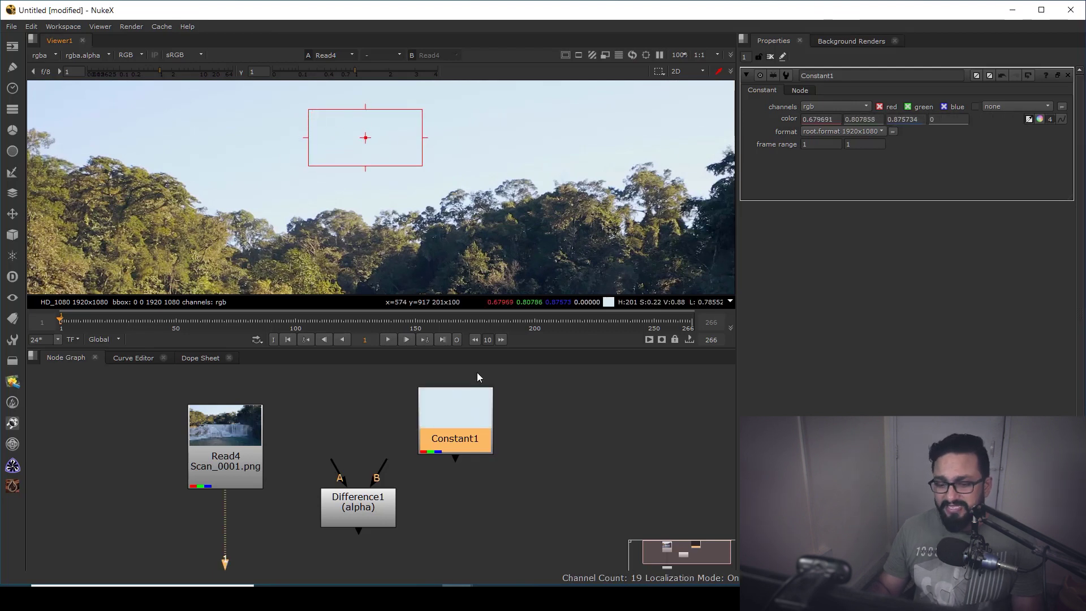
Insert the Difference node between the Read node and the Viewer, feeding the plate into its B input.
{"action": "scroll", "coordinate": [428, 449], "scroll_direction": "down", "scroll_amount": 3}
{"action": "middle_click_drag", "start_coordinate": [399, 472], "coordinate": [381, 423]}
{"action": "left_click_drag", "start_coordinate": [380, 431], "coordinate": [313, 468]}
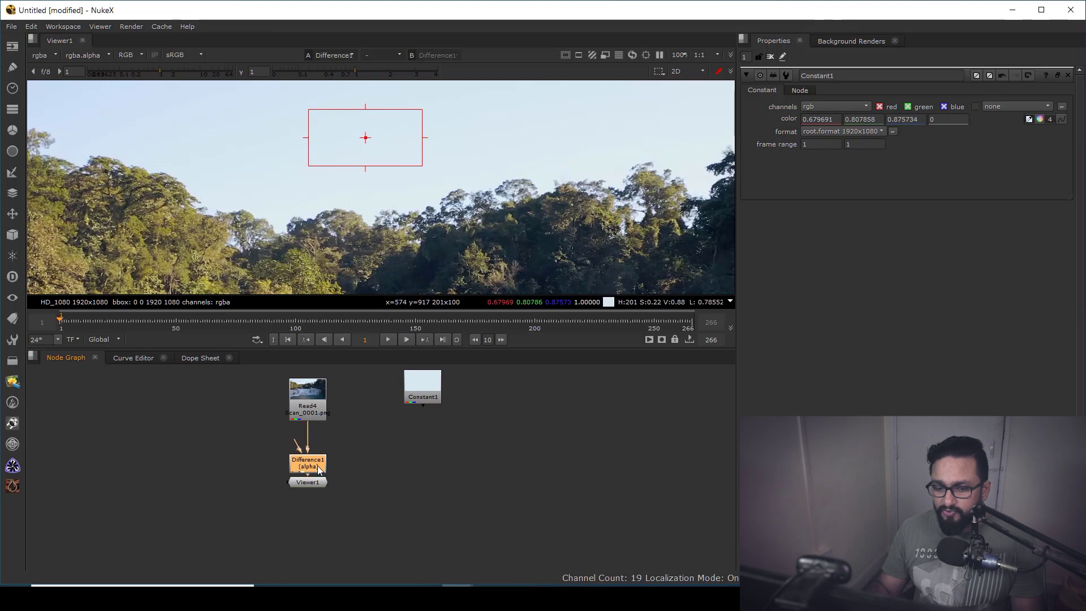
{"action": "scroll", "coordinate": [305, 434], "scroll_direction": "up", "scroll_amount": 3}
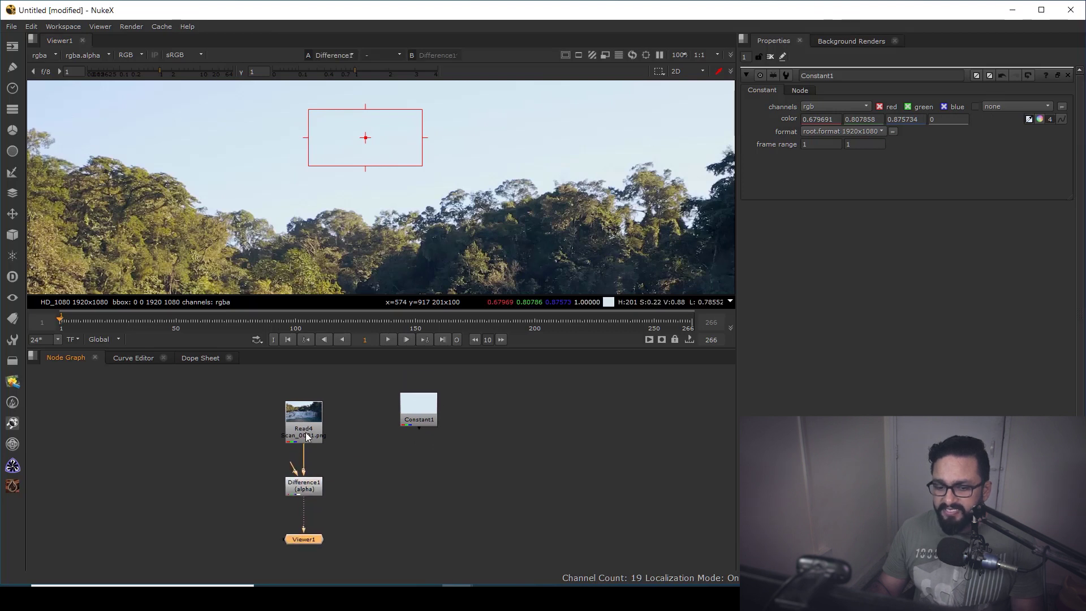
Connect the Difference node's A input to the Constant node and route the connection through a dot at a right angle.
{"action": "middle_click_drag", "start_coordinate": [306, 472], "coordinate": [290, 449]}
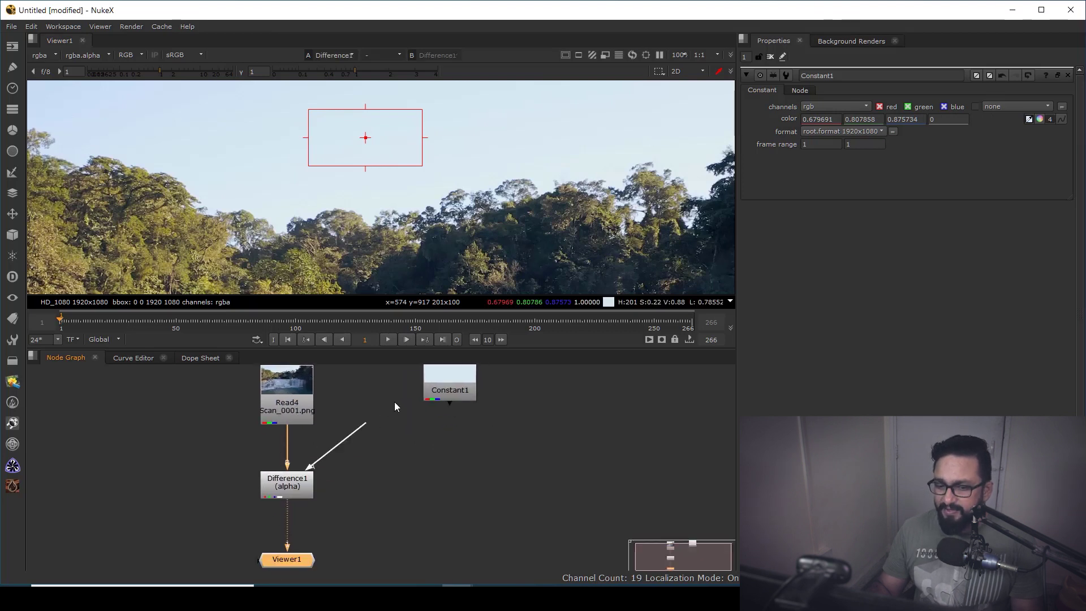
{"action": "left_click_drag", "start_coordinate": [368, 432], "coordinate": [453, 487], "text": "ctrl"}
{"action": "middle_click_drag", "start_coordinate": [354, 418], "coordinate": [328, 350]}
{"action": "left_click", "coordinate": [267, 418]}
{"action": "left_click", "coordinate": [264, 492]}
Maximize the viewer, frame the whole image and display the Difference node's alpha channel.
{"action": "key", "text": "space"}
{"action": "key", "text": "f"}
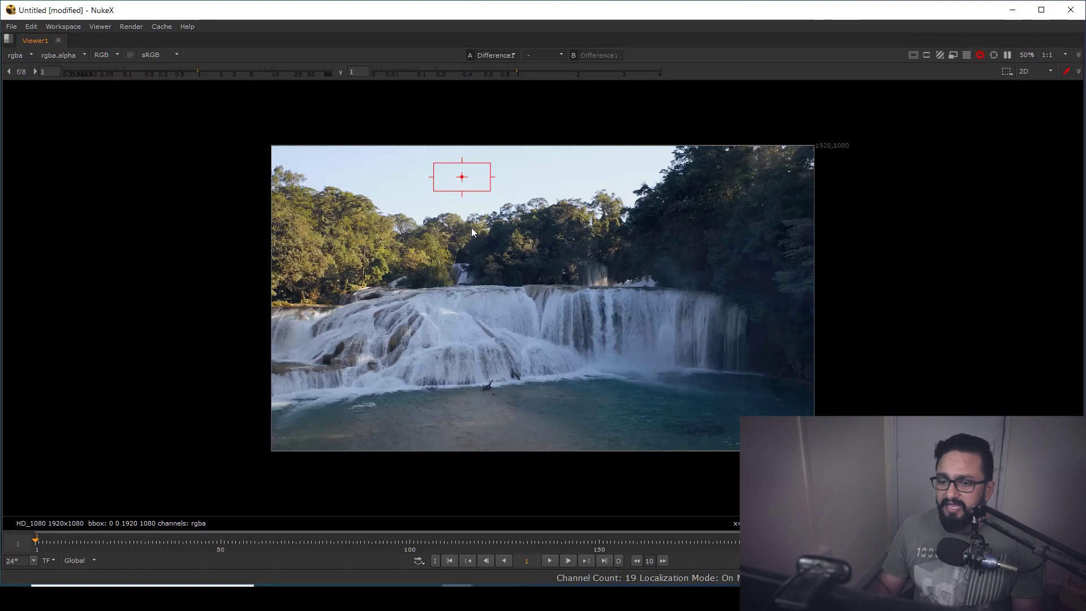
{"action": "middle_click_drag", "start_coordinate": [551, 272], "coordinate": [383, 270]}
{"action": "key", "text": "a"}
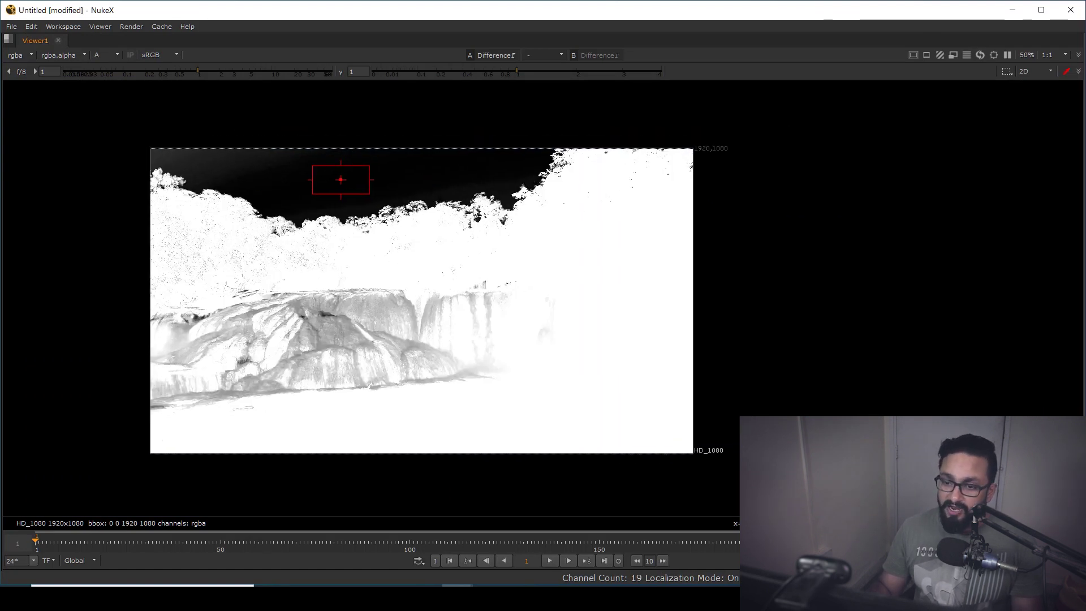
Inspect the alpha matte in the sky, along the tree line and over the waterfall area.
{"action": "scroll", "coordinate": [473, 201], "scroll_direction": "up", "scroll_amount": 3}
{"action": "middle_click_drag", "start_coordinate": [471, 196], "coordinate": [645, 239]}
{"action": "scroll", "coordinate": [223, 177], "scroll_direction": "down", "scroll_amount": 2}
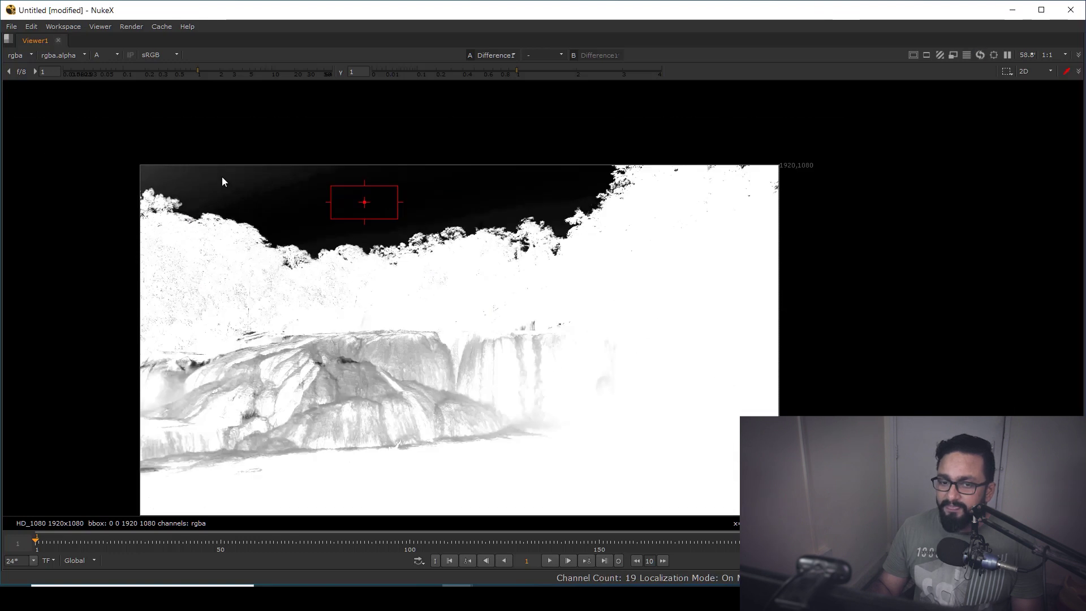
{"action": "scroll", "coordinate": [470, 184], "scroll_direction": "down", "scroll_amount": 1}
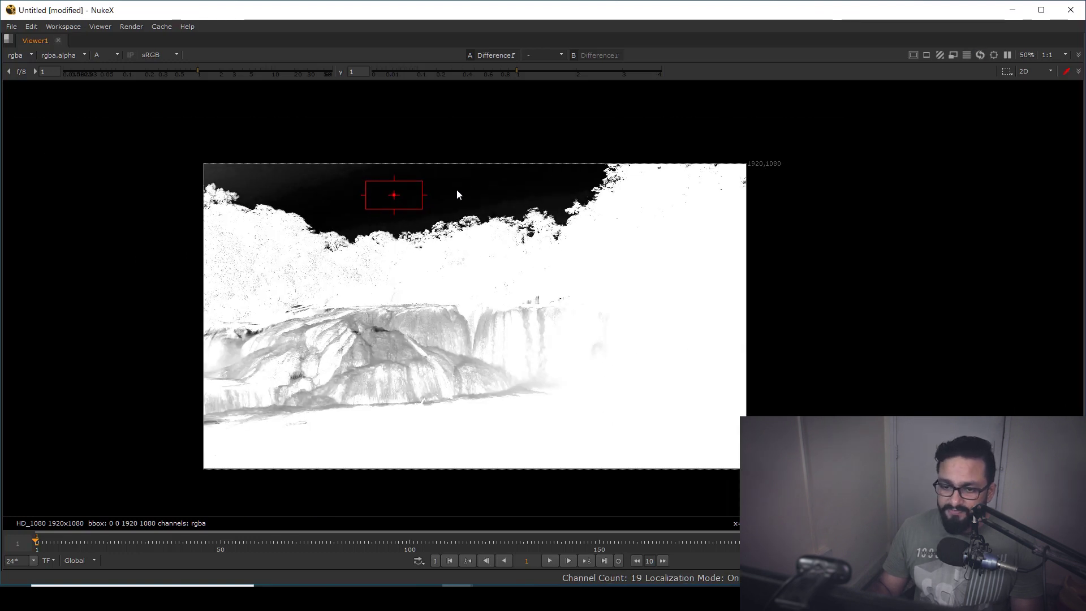
{"action": "scroll", "coordinate": [297, 340], "scroll_direction": "up", "scroll_amount": 3}
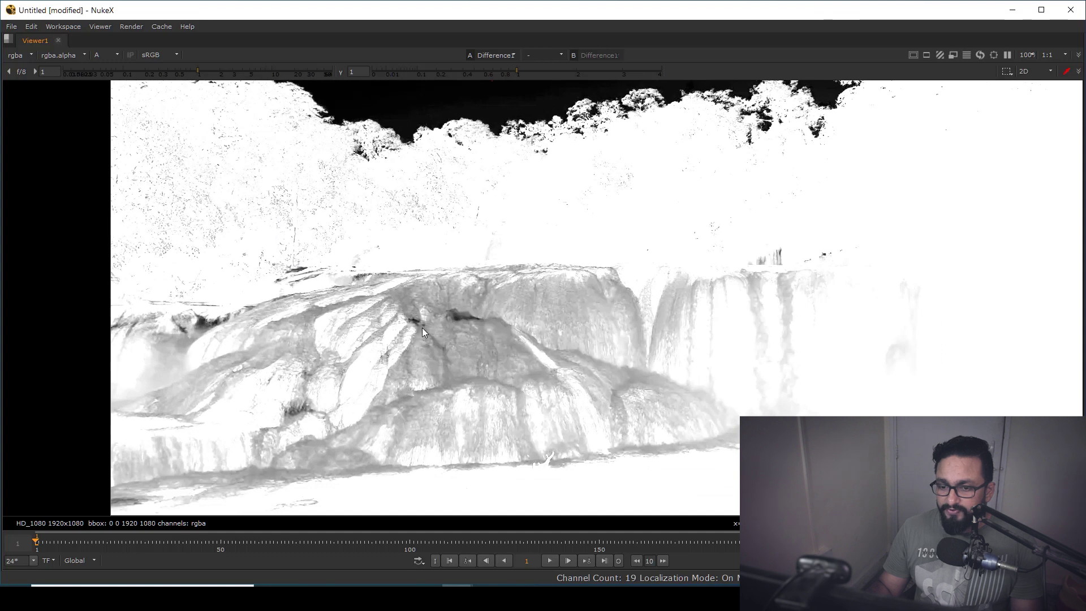
{"action": "scroll", "coordinate": [421, 340], "scroll_direction": "down", "scroll_amount": 1}
{"action": "left_click_drag", "start_coordinate": [163, 282], "coordinate": [758, 451]}
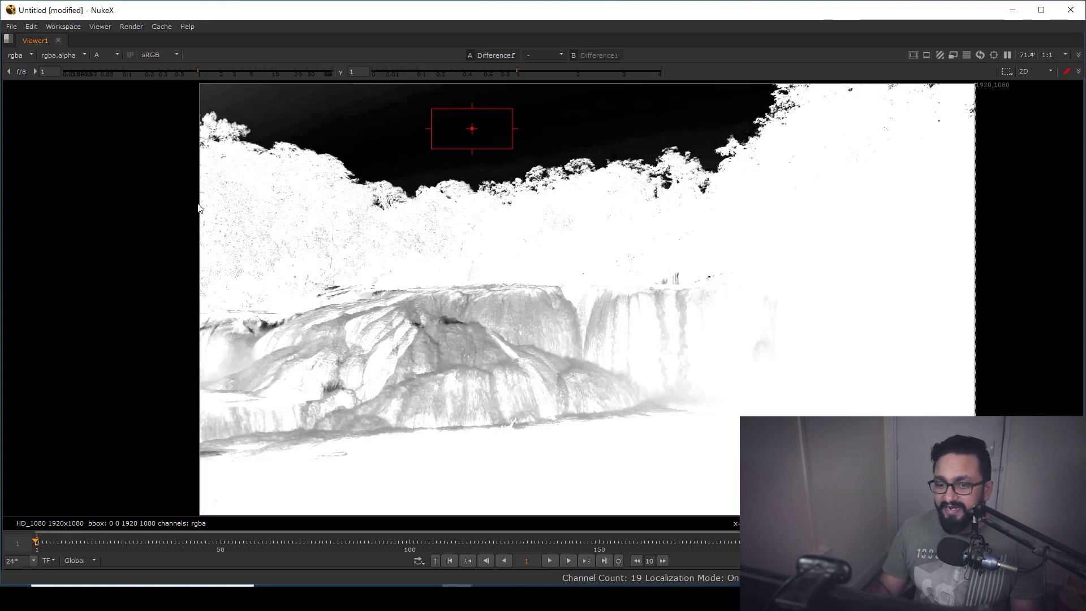
{"action": "left_click_drag", "start_coordinate": [198, 208], "coordinate": [736, 387]}
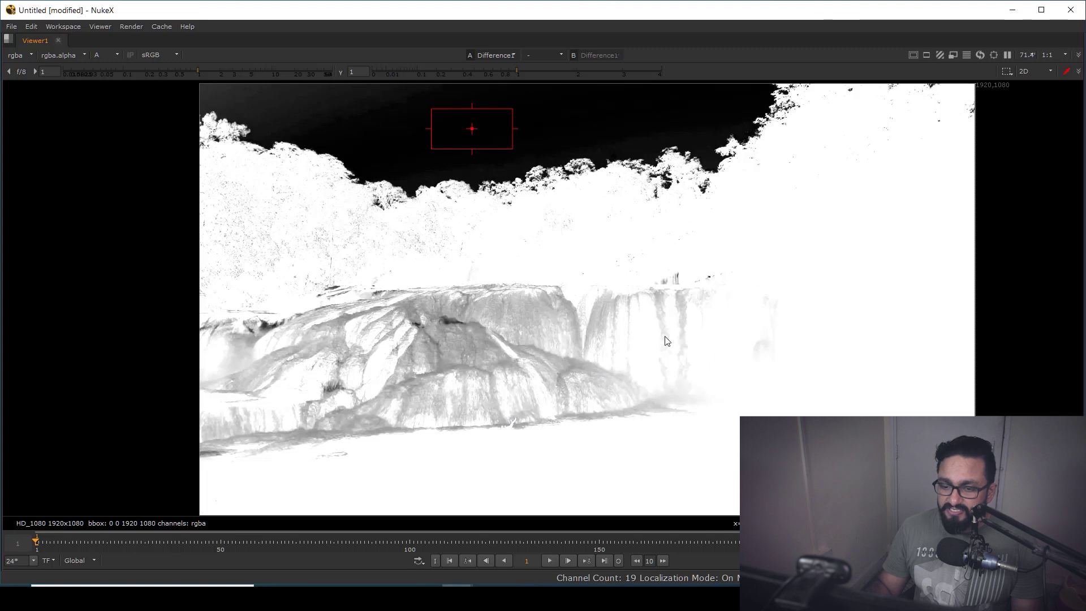
{"action": "left_click_drag", "start_coordinate": [738, 284], "coordinate": [149, 466]}
{"action": "middle_click_drag", "start_coordinate": [561, 158], "coordinate": [447, 244]}
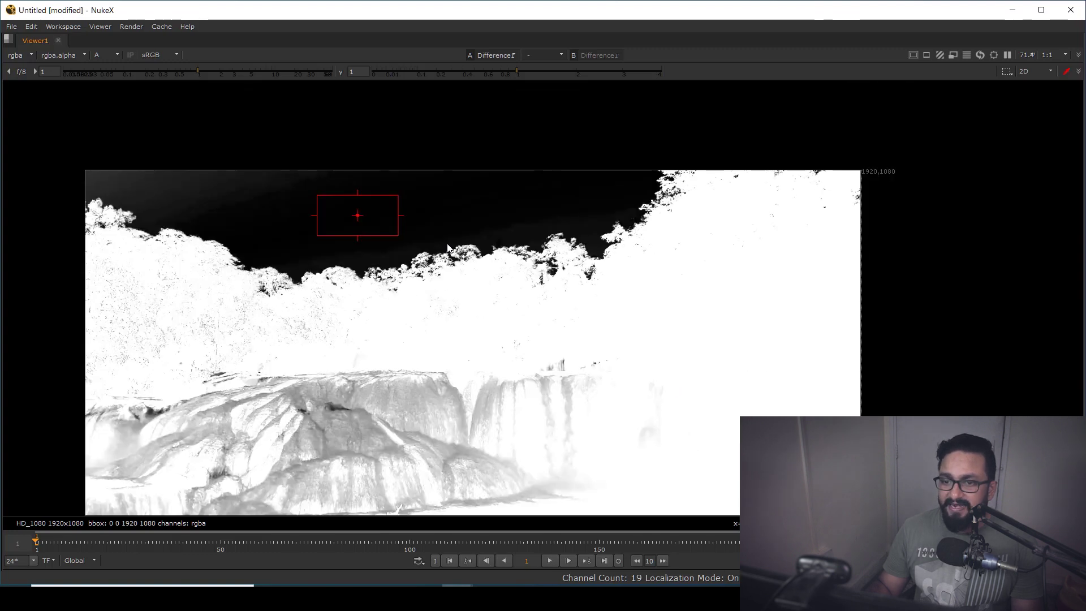
{"action": "left_click_drag", "start_coordinate": [458, 209], "coordinate": [484, 182]}
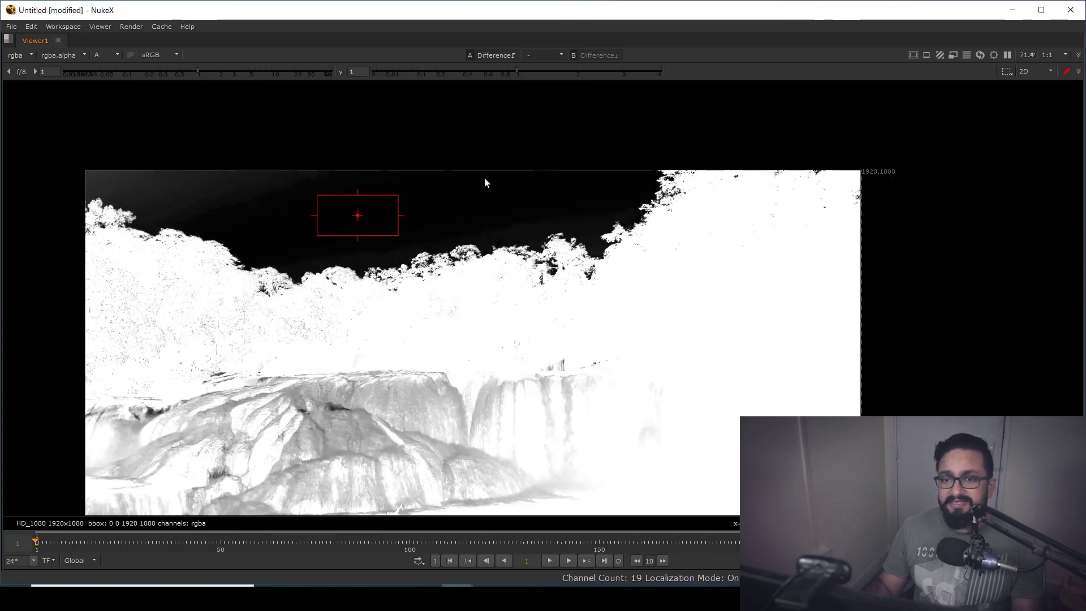
Restore the full workspace layout, open the Difference node's properties and raise its gain to 3.6.
{"action": "key", "text": "space"}
{"action": "key", "text": "f"}
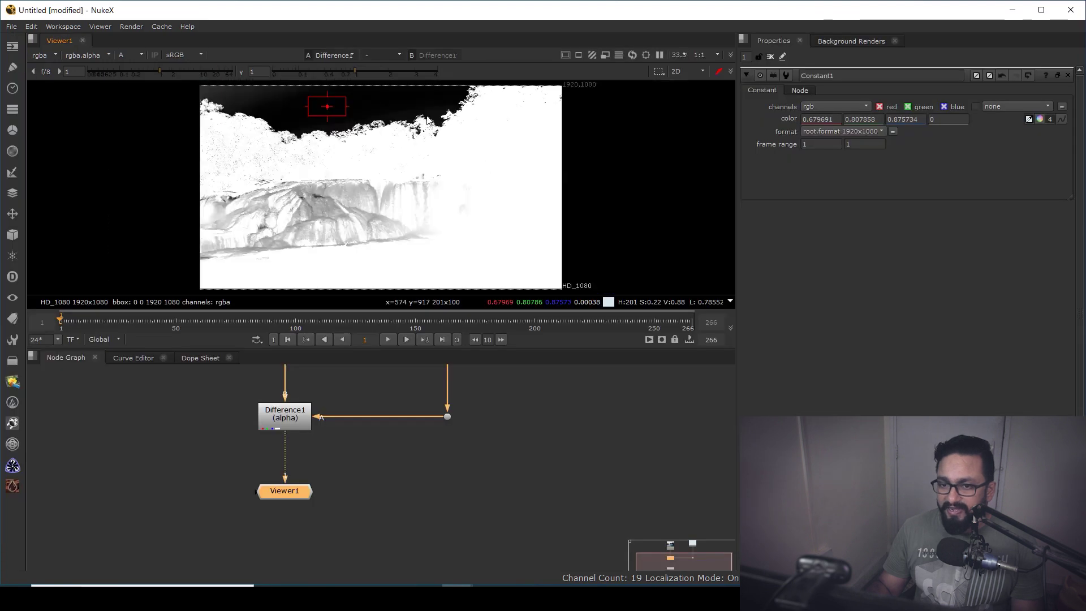
{"action": "double_click", "coordinate": [283, 418]}
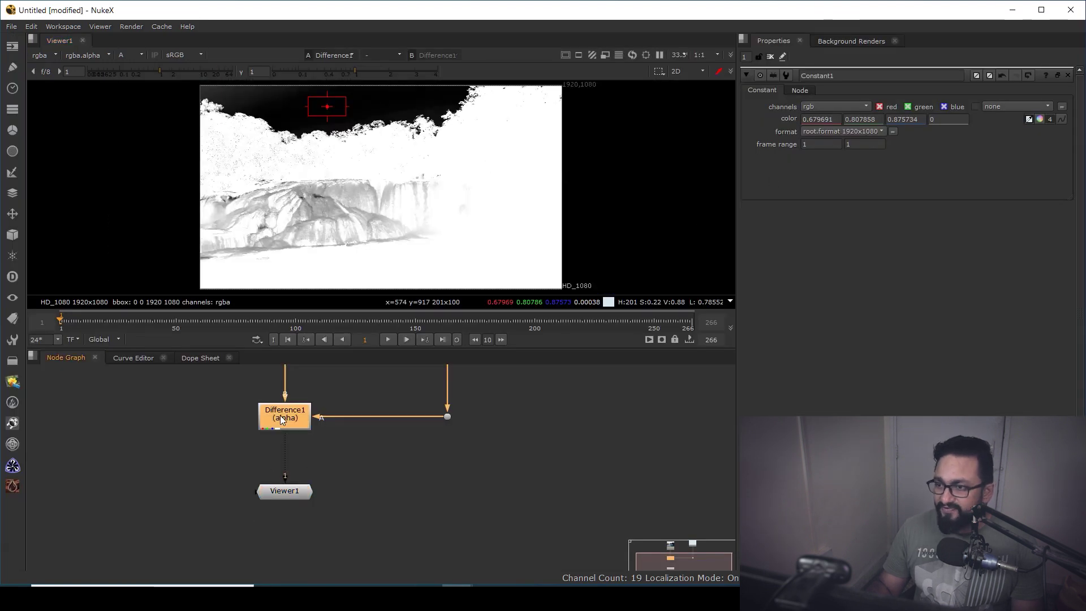
{"action": "middle_click_drag", "start_coordinate": [447, 176], "coordinate": [495, 209]}
{"action": "left_click", "coordinate": [784, 119]}
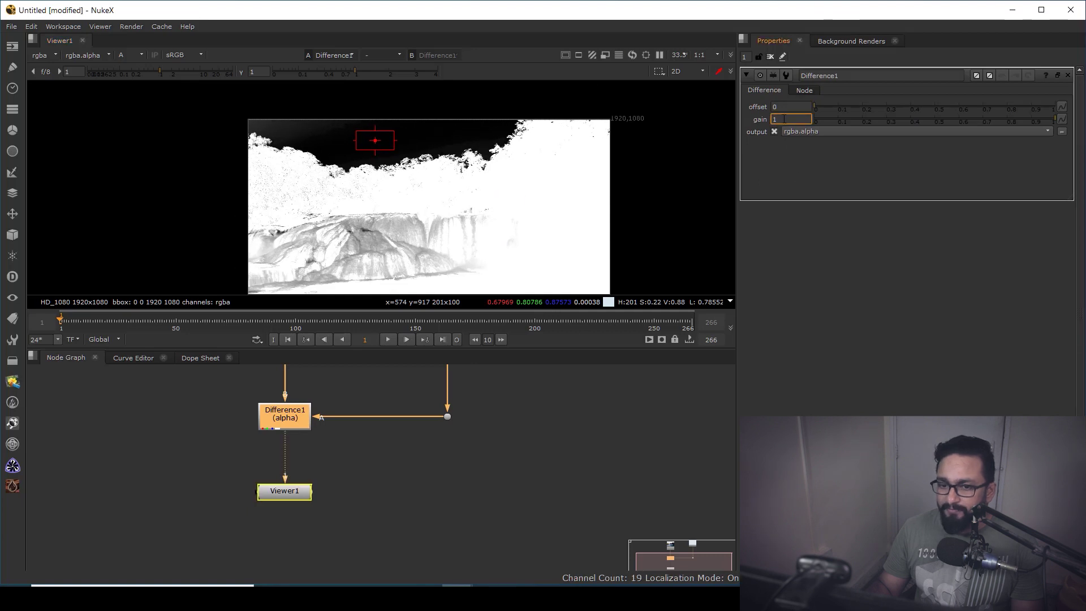
{"action": "type", "text": ".5"}
{"action": "key", "text": "Up"}
{"action": "key", "text": "Up"}
{"action": "key", "text": "Up"}
{"action": "key", "text": "Up"}
{"action": "key", "text": "Up"}
{"action": "key", "text": "Up"}
{"action": "key", "text": "Up"}
{"action": "key", "text": "Up"}
{"action": "key", "text": "Up"}
{"action": "key", "text": "Up"}
{"action": "key", "text": "Up"}
{"action": "key", "text": "Up"}
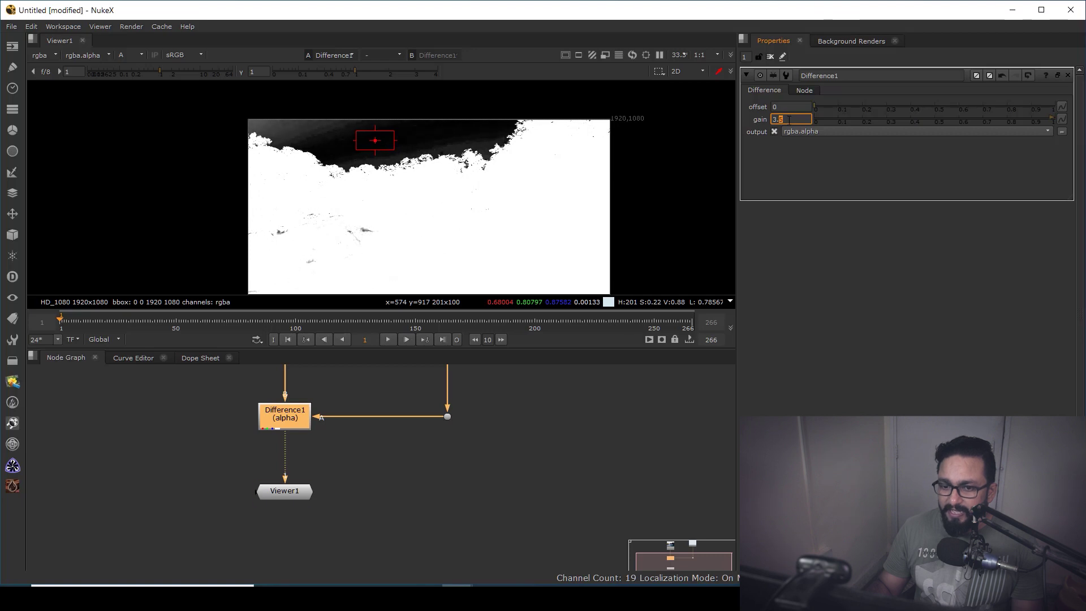
{"action": "key", "text": "Up"}
Check the sky and tree line in the matte and set the Difference node's offset to 0.1.
{"action": "middle_click_drag", "start_coordinate": [412, 232], "coordinate": [422, 200]}
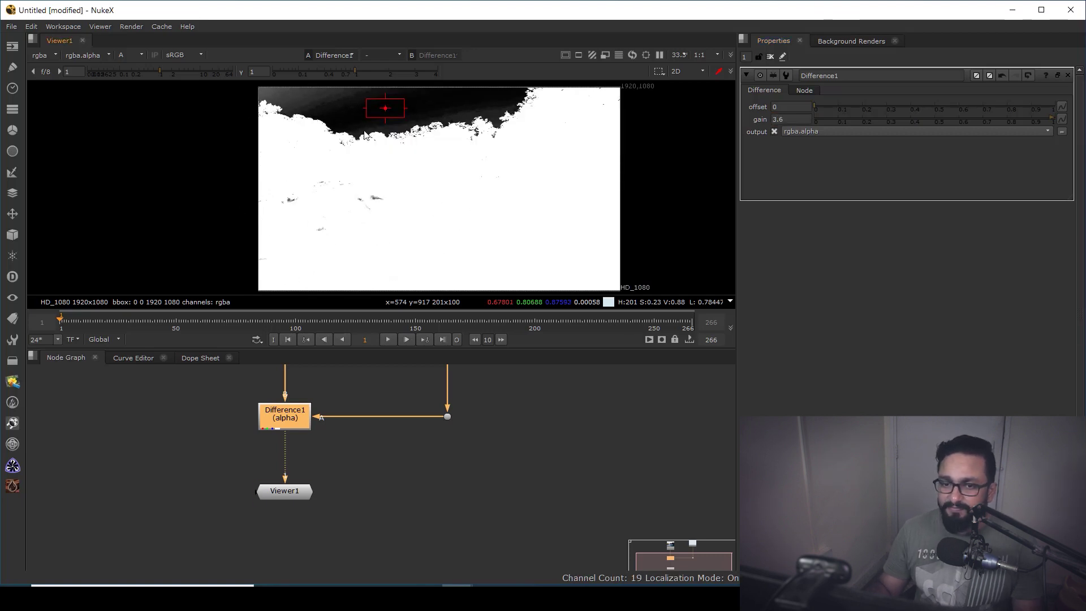
{"action": "middle_click_drag", "start_coordinate": [417, 219], "coordinate": [400, 213]}
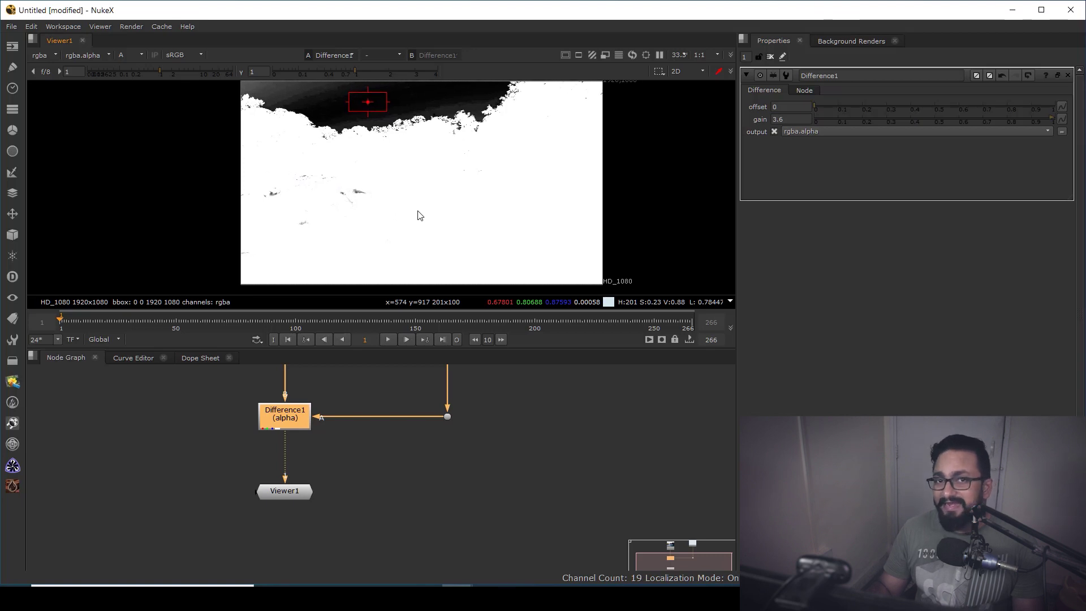
{"action": "scroll", "coordinate": [325, 139], "scroll_direction": "up", "scroll_amount": 6}
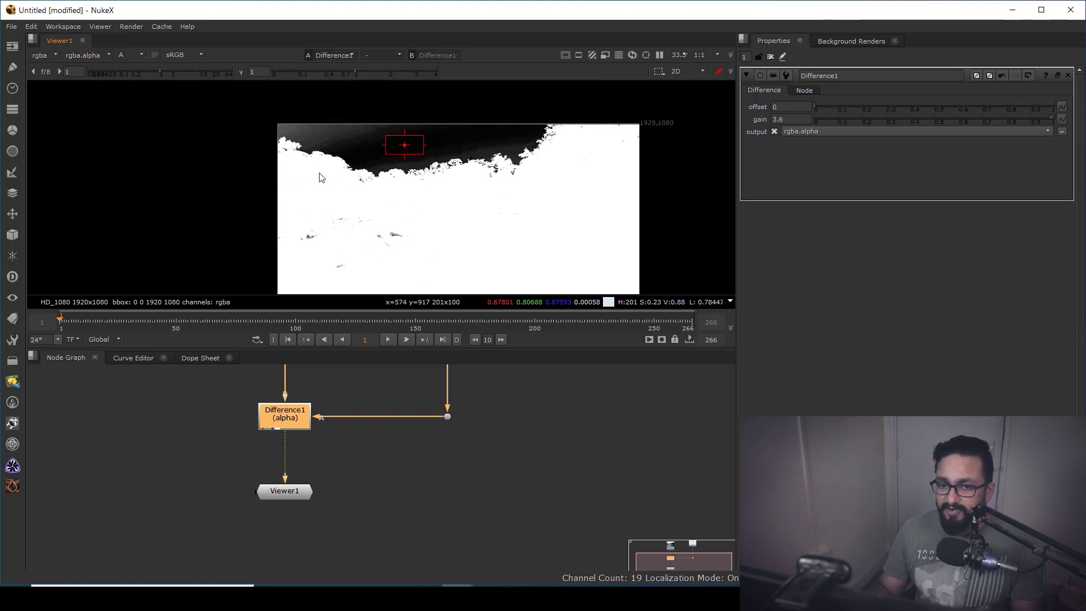
{"action": "middle_click_drag", "start_coordinate": [308, 163], "coordinate": [334, 175]}
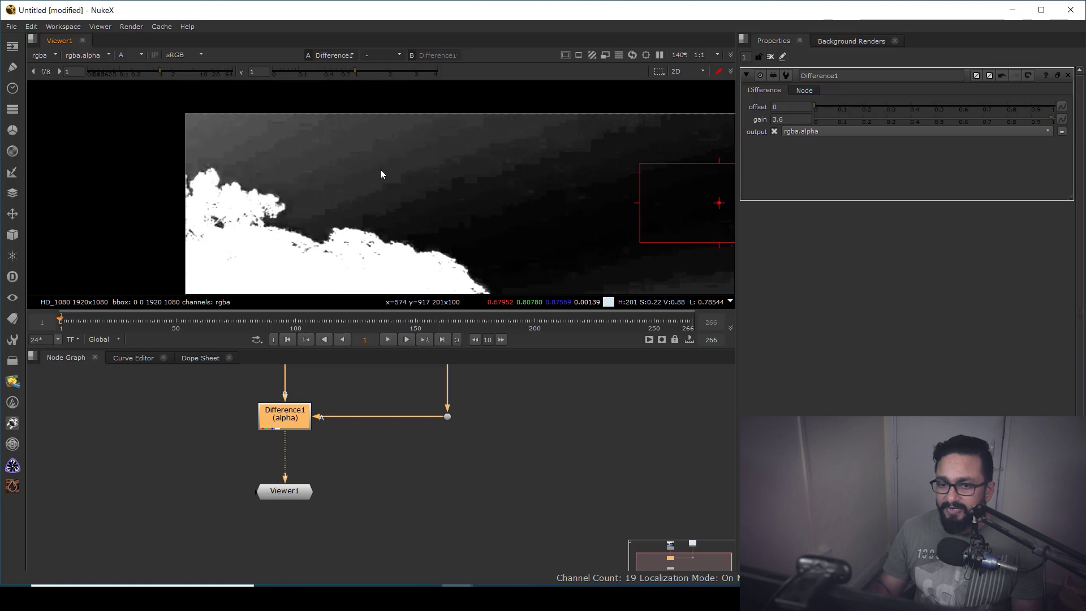
{"action": "middle_click_drag", "start_coordinate": [483, 188], "coordinate": [464, 218]}
{"action": "left_click", "coordinate": [786, 106]}
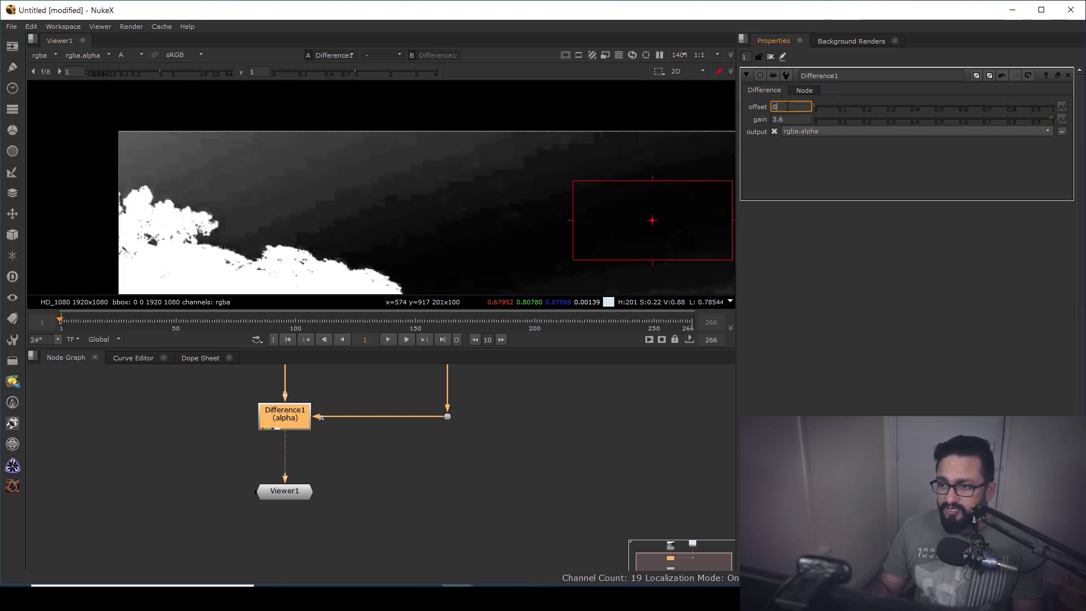
{"action": "type", "text": "0.1"}
{"action": "key", "text": "Return"}
{"action": "scroll", "coordinate": [442, 210], "scroll_direction": "down", "scroll_amount": 2}
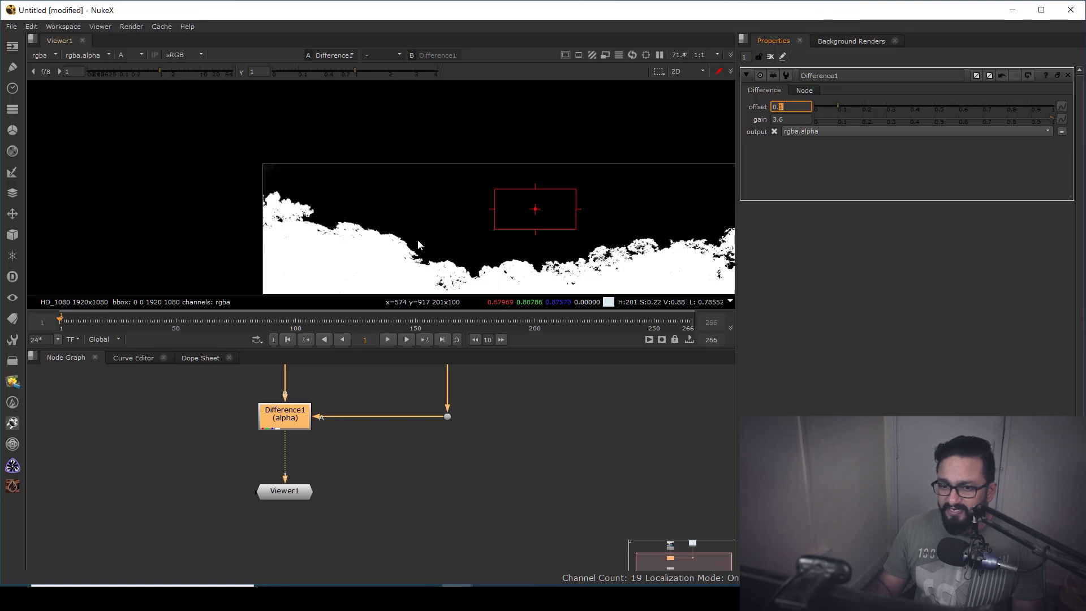
Set the Difference node's gain to 3.3, check the matte with a lowered viewer gamma and reset the gamma.
{"action": "middle_click_drag", "start_coordinate": [417, 240], "coordinate": [353, 173]}
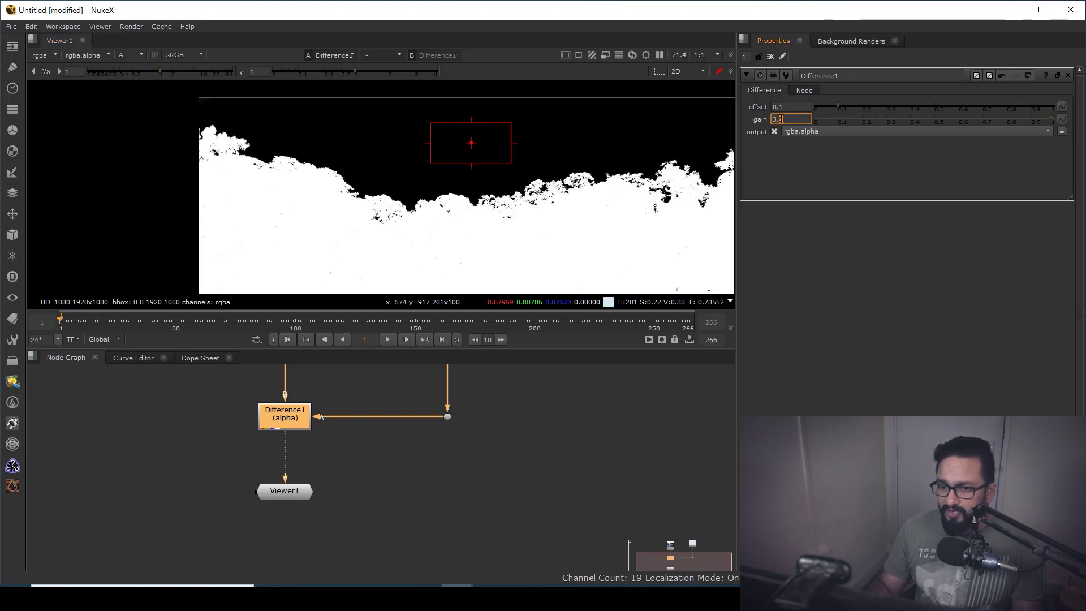
{"action": "middle_click_drag", "start_coordinate": [576, 218], "coordinate": [524, 189]}
{"action": "left_click_drag", "start_coordinate": [350, 71], "coordinate": [313, 73]}
{"action": "scroll", "coordinate": [293, 152], "scroll_direction": "down", "scroll_amount": 4}
{"action": "middle_click_drag", "start_coordinate": [322, 260], "coordinate": [264, 216]}
{"action": "left_click", "coordinate": [349, 74]}
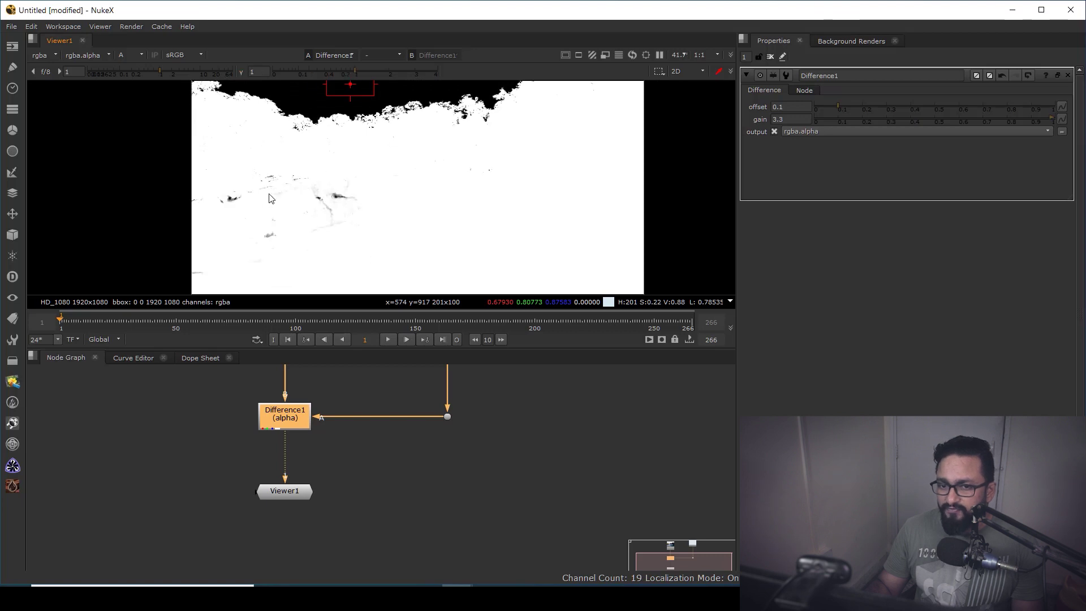
Add an unconnected Roto node in empty space beside the Difference node.
{"action": "middle_click_drag", "start_coordinate": [376, 504], "coordinate": [393, 560]}
{"action": "middle_click_drag", "start_coordinate": [343, 478], "coordinate": [304, 406]}
{"action": "left_click", "coordinate": [496, 417]}
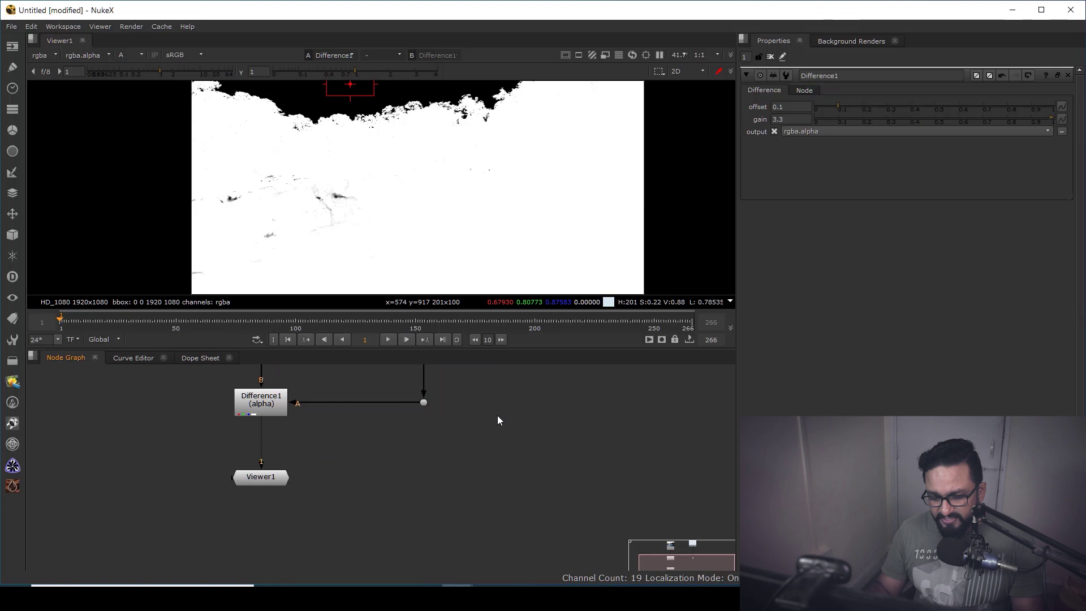
{"action": "key", "text": "o"}
{"action": "scroll", "coordinate": [217, 162], "scroll_direction": "down", "scroll_amount": 1}
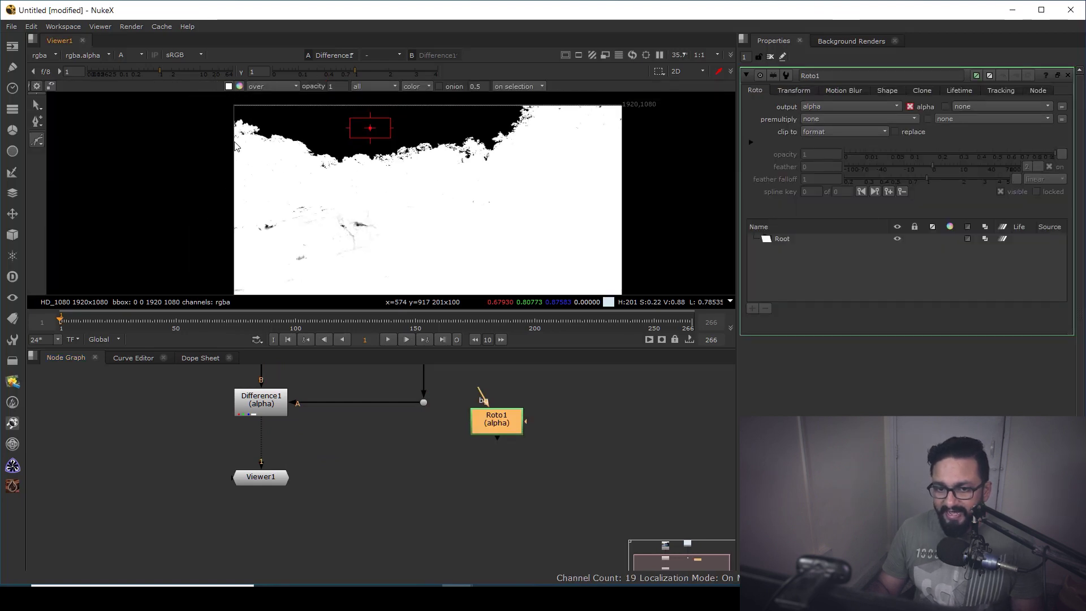
Draw a closed Bezier shape just under the tree line, enclosing the trees and waterfall and extending beyond the frame's sides and base.
{"action": "left_click", "coordinate": [214, 144]}
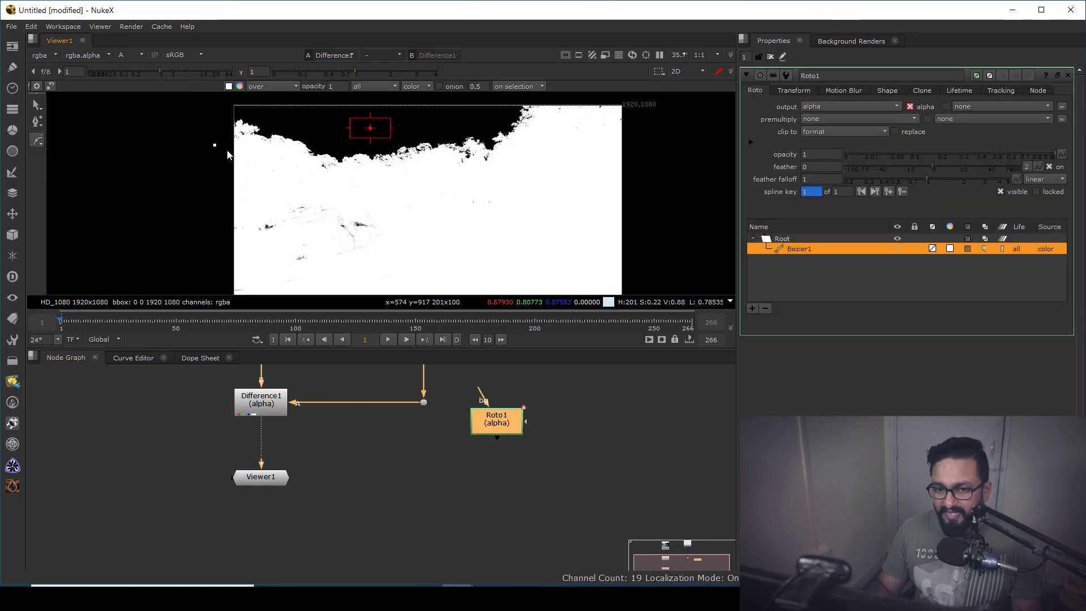
{"action": "left_click", "coordinate": [464, 172]}
{"action": "left_click", "coordinate": [511, 162]}
{"action": "left_click", "coordinate": [557, 130]}
{"action": "middle_click_drag", "start_coordinate": [580, 117], "coordinate": [530, 142]}
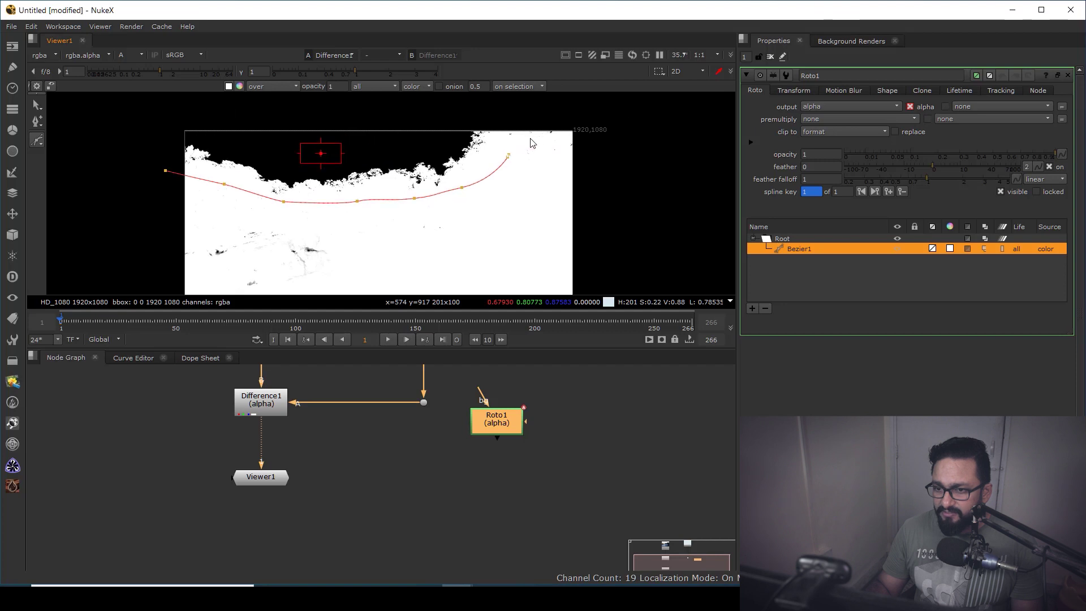
{"action": "left_click", "coordinate": [537, 170]}
{"action": "left_click_drag", "start_coordinate": [621, 167], "coordinate": [642, 211]}
{"action": "middle_click_drag", "start_coordinate": [613, 271], "coordinate": [556, 189]}
{"action": "scroll", "coordinate": [557, 193], "scroll_direction": "down", "scroll_amount": 3}
{"action": "left_click", "coordinate": [563, 243]}
{"action": "left_click", "coordinate": [317, 261]}
{"action": "left_click", "coordinate": [244, 207]}
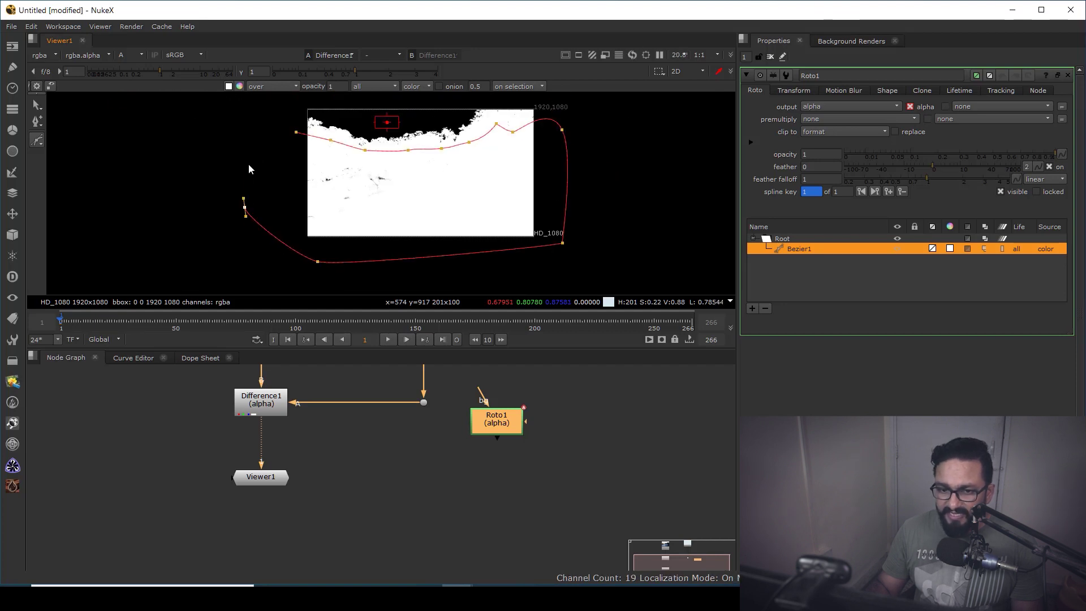
{"action": "left_click", "coordinate": [296, 133]}
Insert the Roto node between the Difference node and the Viewer, check the filled matte and return the viewer to RGB.
{"action": "middle_click_drag", "start_coordinate": [358, 488], "coordinate": [374, 456]}
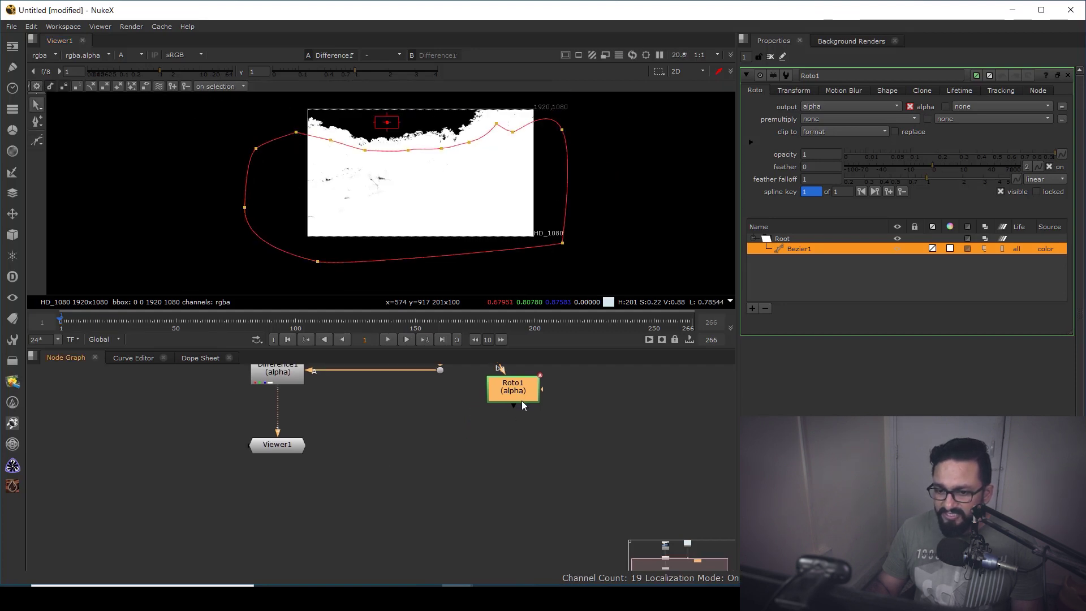
{"action": "left_click_drag", "start_coordinate": [522, 400], "coordinate": [277, 489]}
{"action": "scroll", "coordinate": [424, 173], "scroll_direction": "up", "scroll_amount": 3}
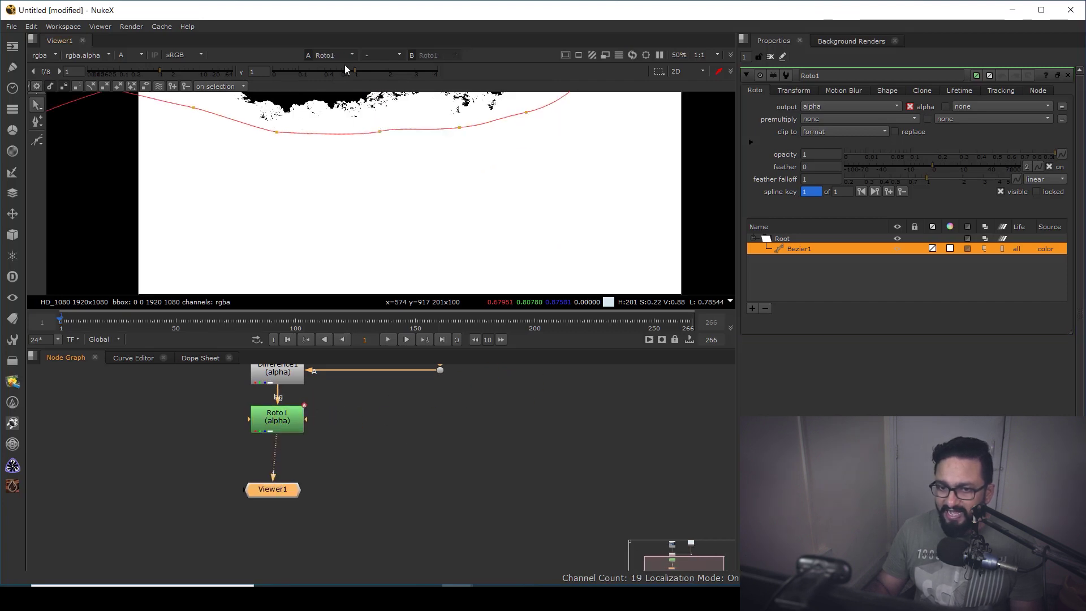
{"action": "scroll", "coordinate": [331, 221], "scroll_direction": "down", "scroll_amount": 3}
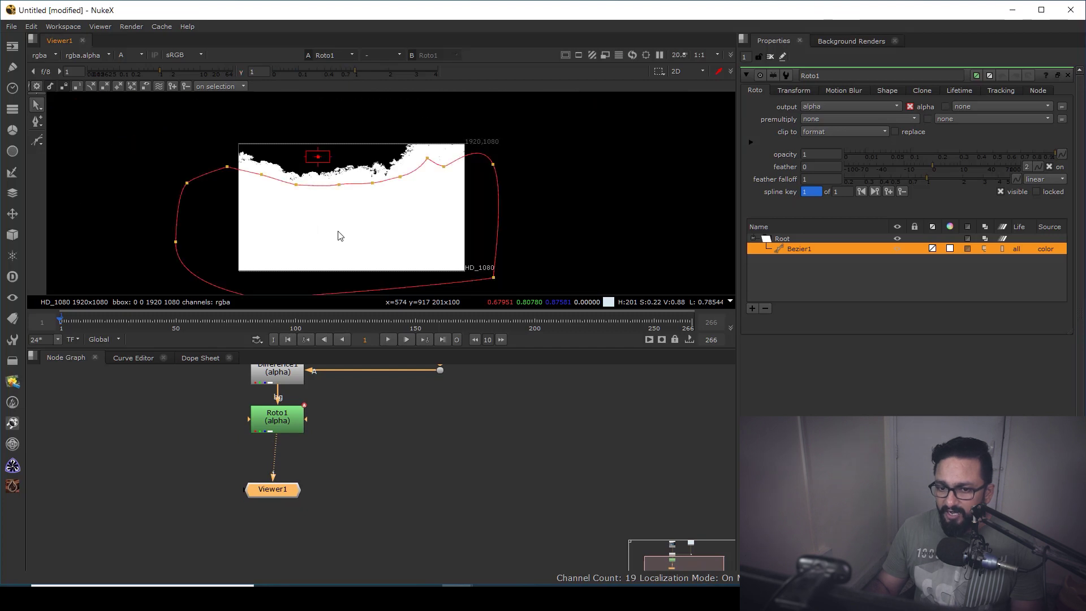
{"action": "scroll", "coordinate": [327, 221], "scroll_direction": "down", "scroll_amount": 1}
{"action": "middle_click_drag", "start_coordinate": [338, 223], "coordinate": [324, 211]}
{"action": "key", "text": "a"}
Insert a Premult node between the Roto node and the Viewer and align the Viewer straight below it.
{"action": "middle_click_drag", "start_coordinate": [296, 479], "coordinate": [347, 444]}
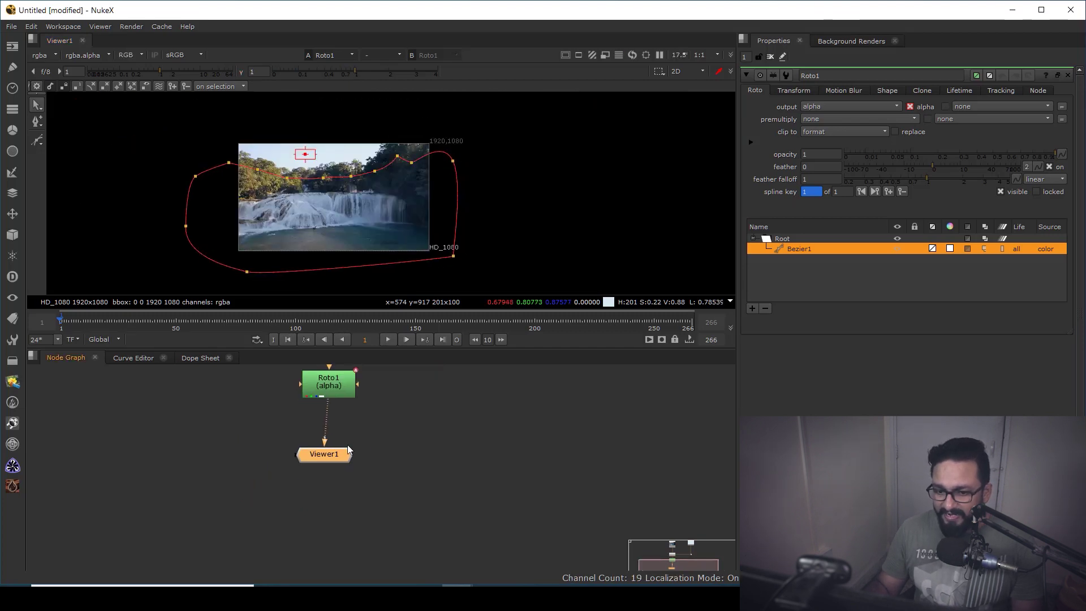
{"action": "left_click", "coordinate": [387, 432]}
{"action": "key", "text": "Tab"}
{"action": "type", "text": "pre"}
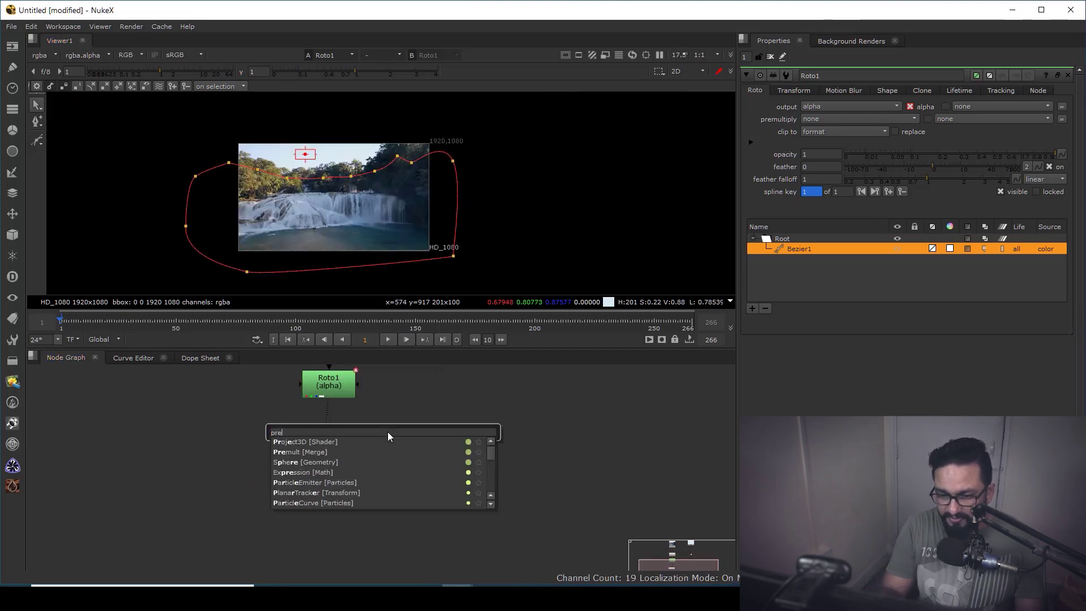
{"action": "left_click", "coordinate": [310, 453]}
{"action": "left_click_drag", "start_coordinate": [388, 431], "coordinate": [328, 417]}
{"action": "scroll", "coordinate": [305, 164], "scroll_direction": "up", "scroll_amount": 10}
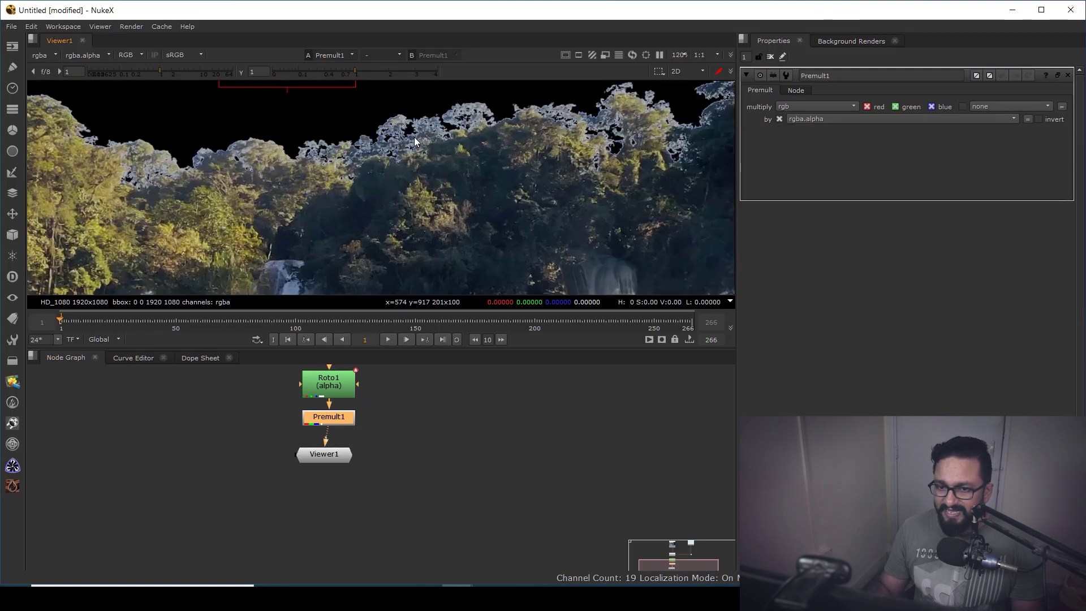
{"action": "left_click_drag", "start_coordinate": [331, 465], "coordinate": [338, 496]}
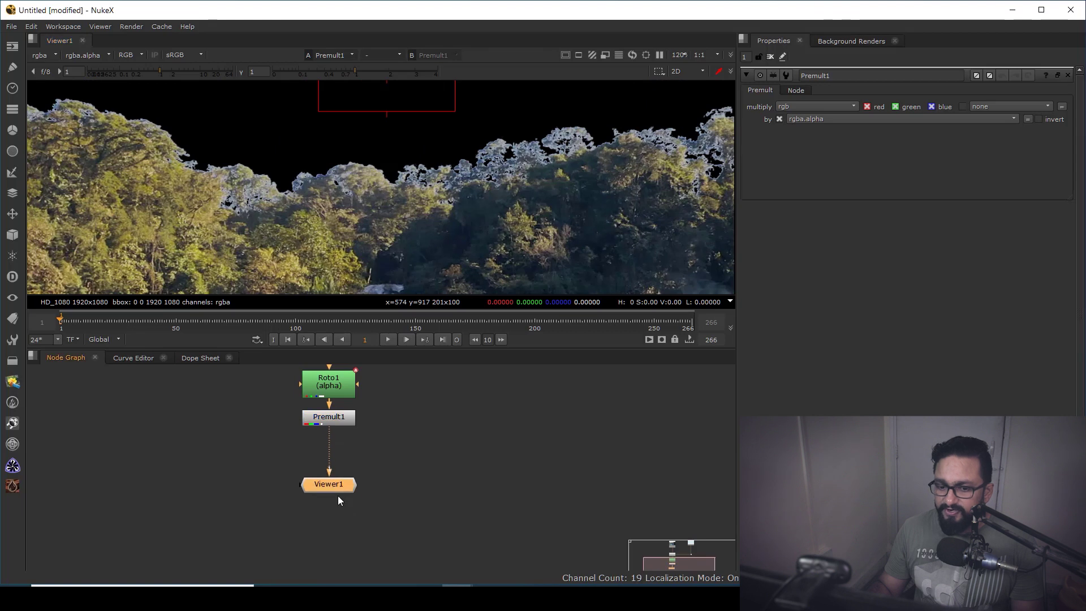
Bring the cloudy beach image into the node graph, display it in the viewer and place its Read node beside the waterfall branch.
{"action": "scroll", "coordinate": [390, 462], "scroll_direction": "down", "scroll_amount": 5}
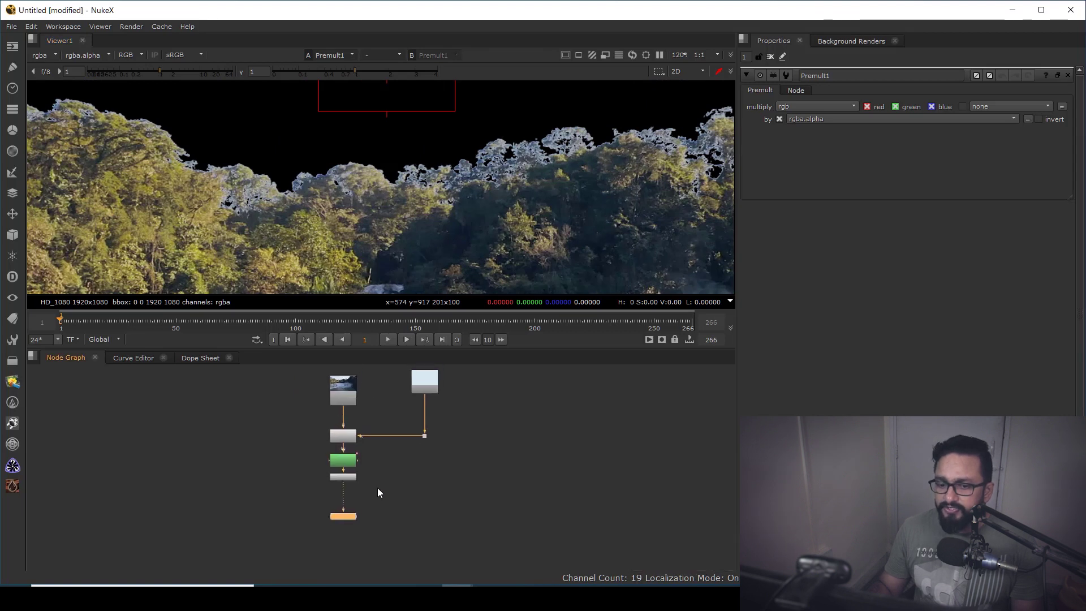
{"action": "scroll", "coordinate": [352, 233], "scroll_direction": "down", "scroll_amount": 3}
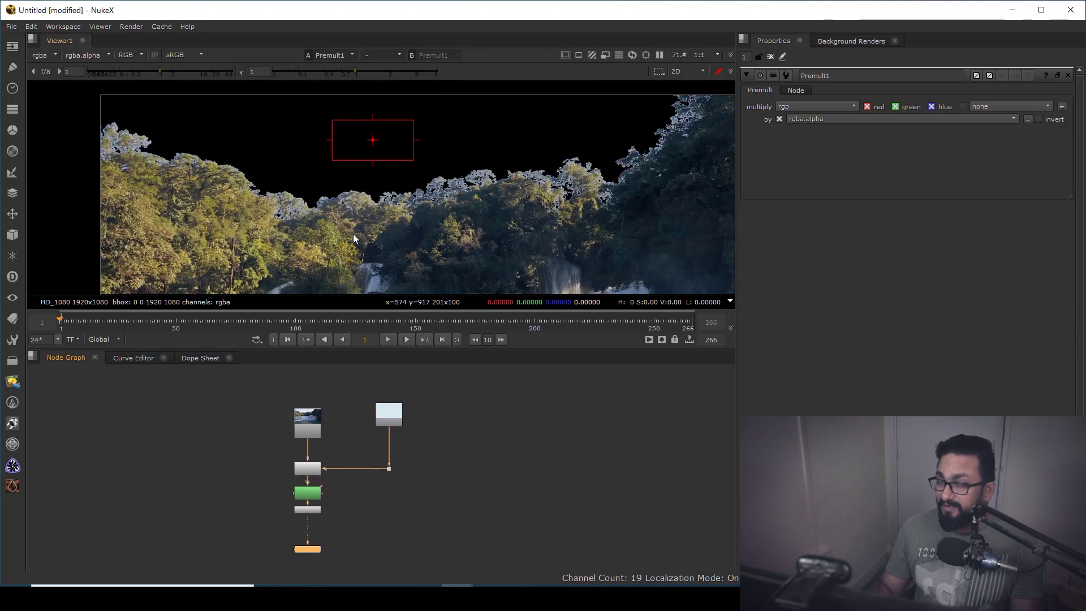
{"action": "left_click", "coordinate": [528, 485]}
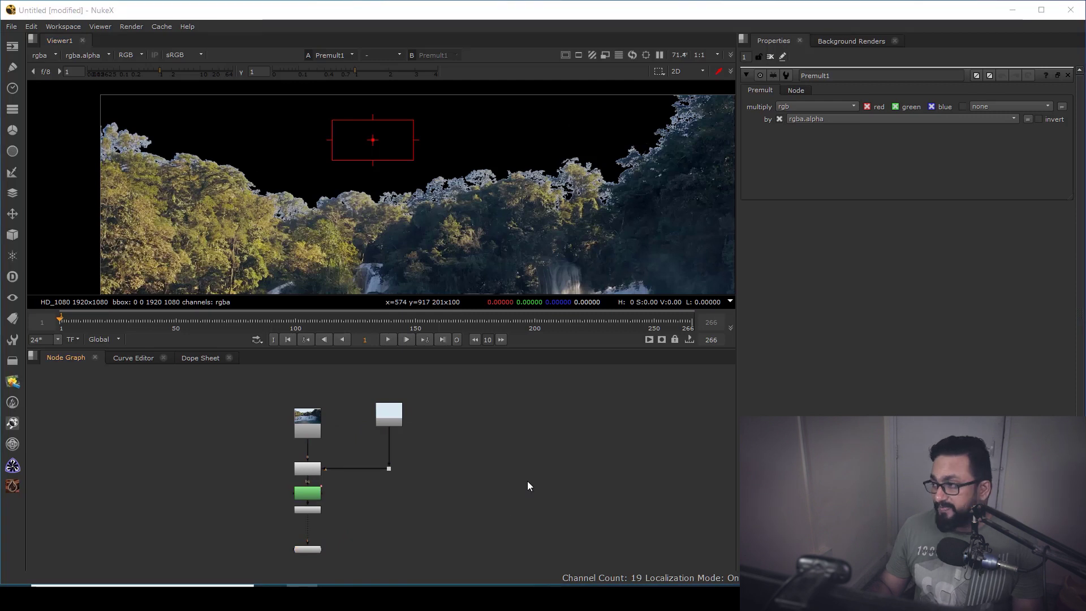
{"action": "left_click_drag", "start_coordinate": [1085, 440], "coordinate": [245, 428]}
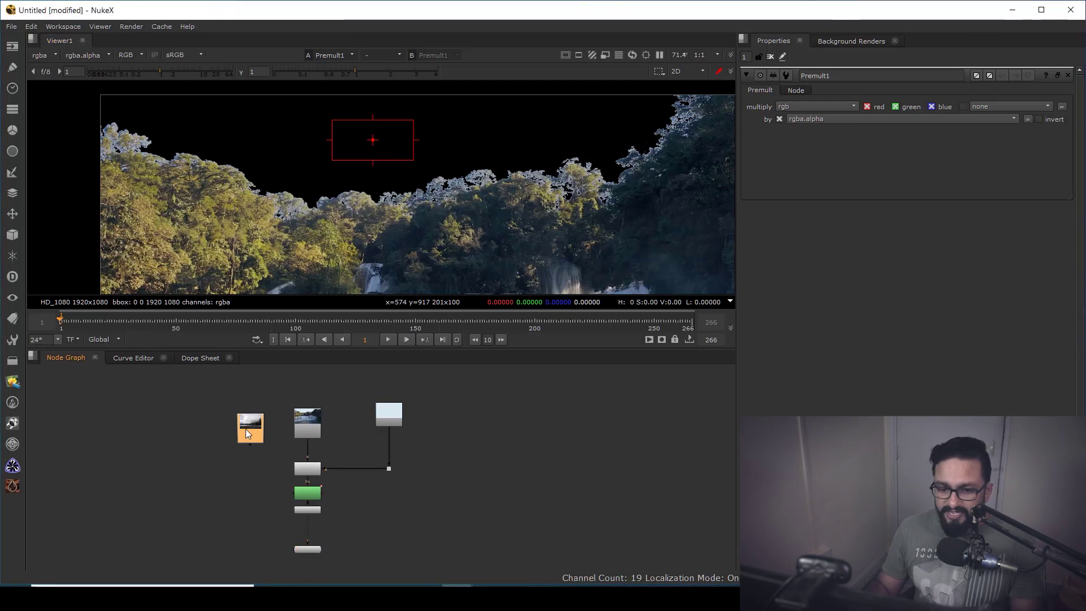
{"action": "key", "text": "1"}
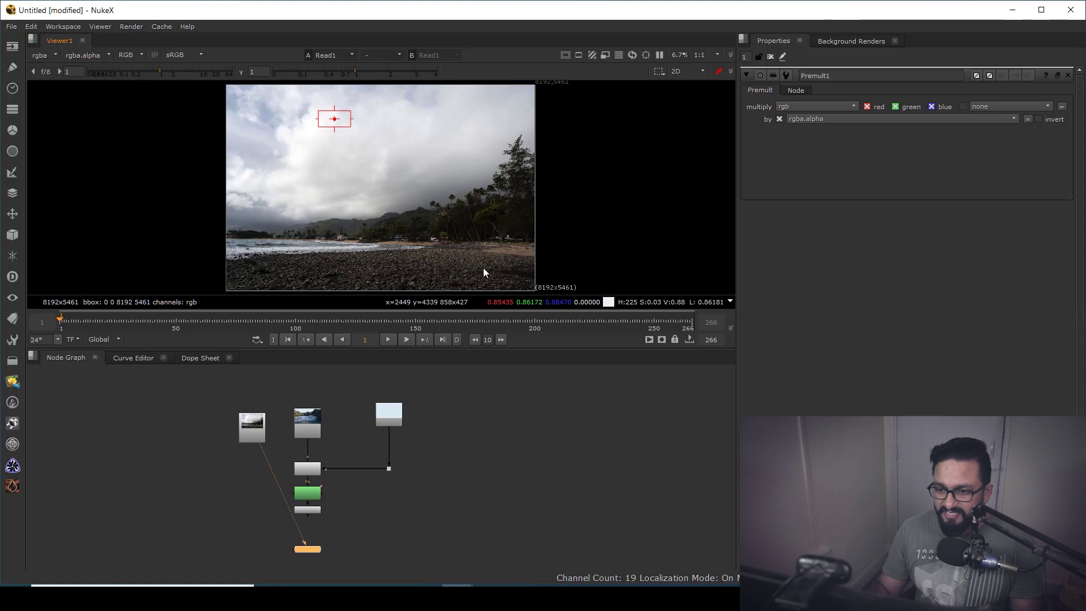
{"action": "middle_click_drag", "start_coordinate": [305, 425], "coordinate": [396, 416]}
{"action": "left_click_drag", "start_coordinate": [352, 422], "coordinate": [257, 419]}
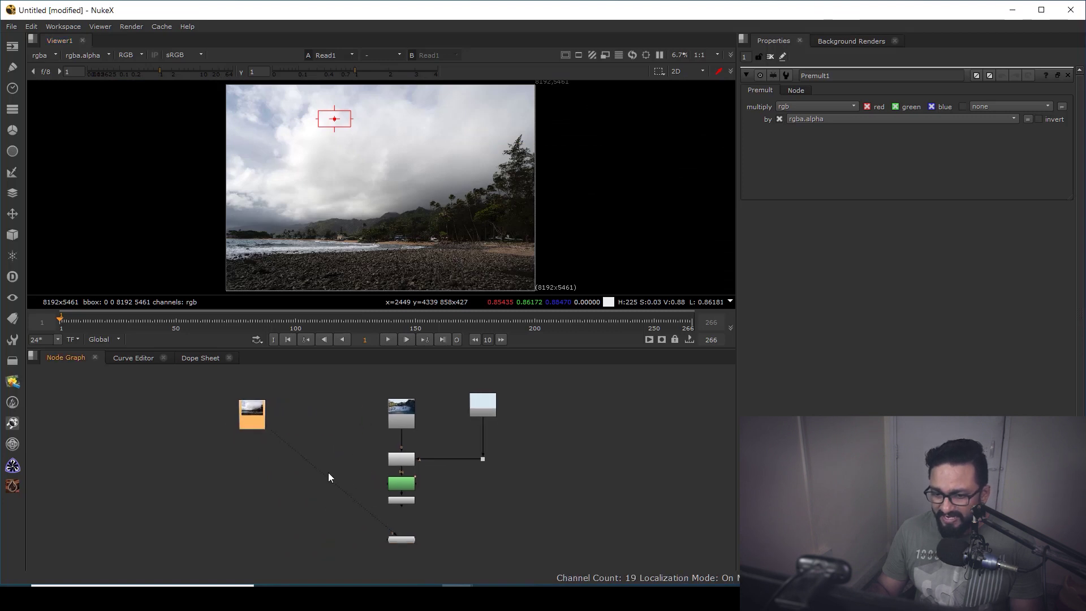
Move the Viewer node aside and add a Merge node set to over below the Premult node.
{"action": "middle_click_drag", "start_coordinate": [400, 520], "coordinate": [401, 490]}
{"action": "scroll", "coordinate": [401, 490], "scroll_direction": "up", "scroll_amount": 3}
{"action": "scroll", "coordinate": [402, 495], "scroll_direction": "up", "scroll_amount": 1}
{"action": "left_click_drag", "start_coordinate": [408, 523], "coordinate": [243, 548]}
{"action": "key", "text": "m"}
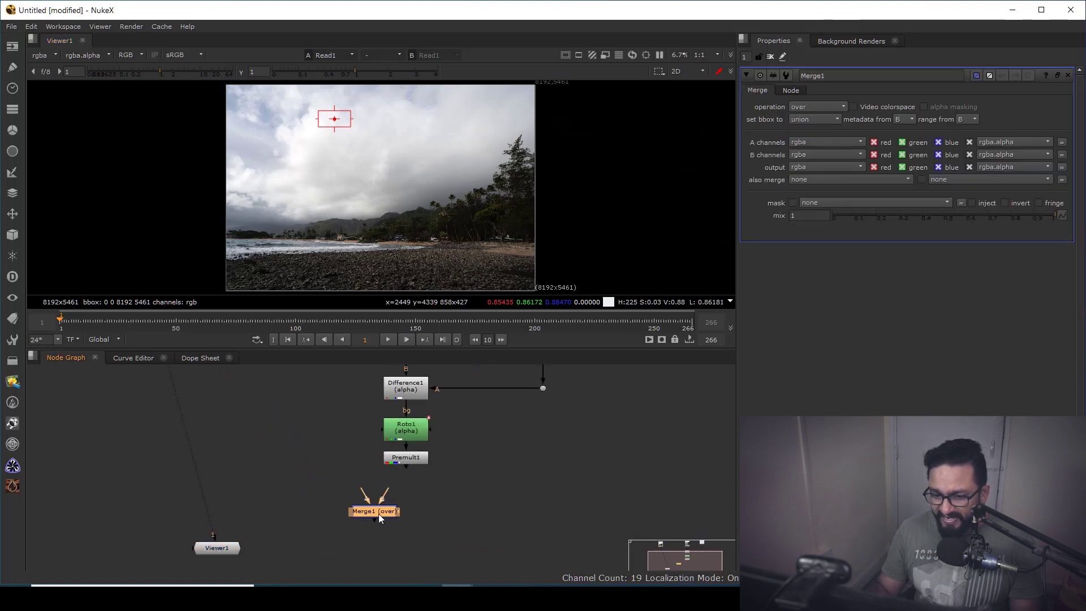
Connect the Merge node's B input to the cloudy beach Read and its A input to the Premult, and view the result.
{"action": "scroll", "coordinate": [370, 503], "scroll_direction": "down", "scroll_amount": 4}
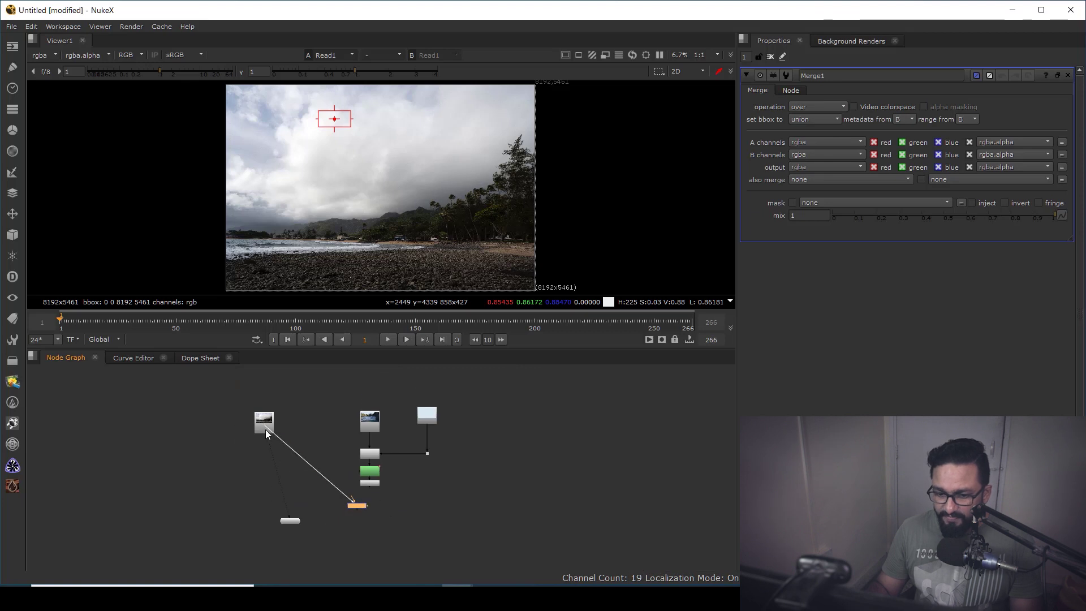
{"action": "scroll", "coordinate": [373, 509], "scroll_direction": "up", "scroll_amount": 4}
{"action": "left_click_drag", "start_coordinate": [368, 536], "coordinate": [398, 542]}
{"action": "key", "text": "1"}
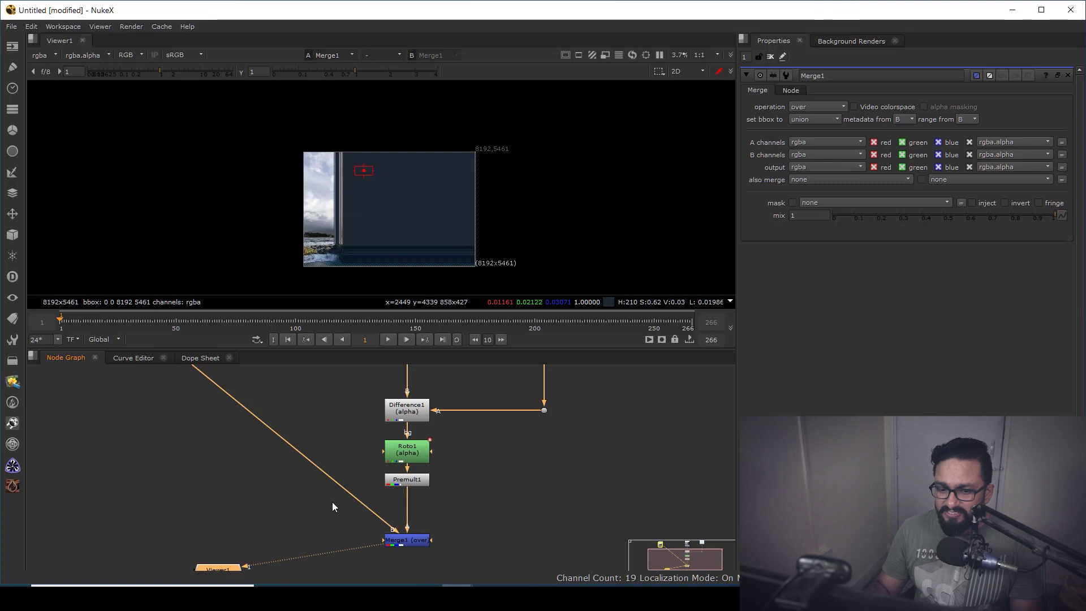
Insert a Reformat node between the cloudy beach Read and the Merge's B input, placing it level with the Merge.
{"action": "middle_click_drag", "start_coordinate": [295, 473], "coordinate": [413, 551]}
{"action": "key", "text": "Tab"}
{"action": "type", "text": "reformat"}
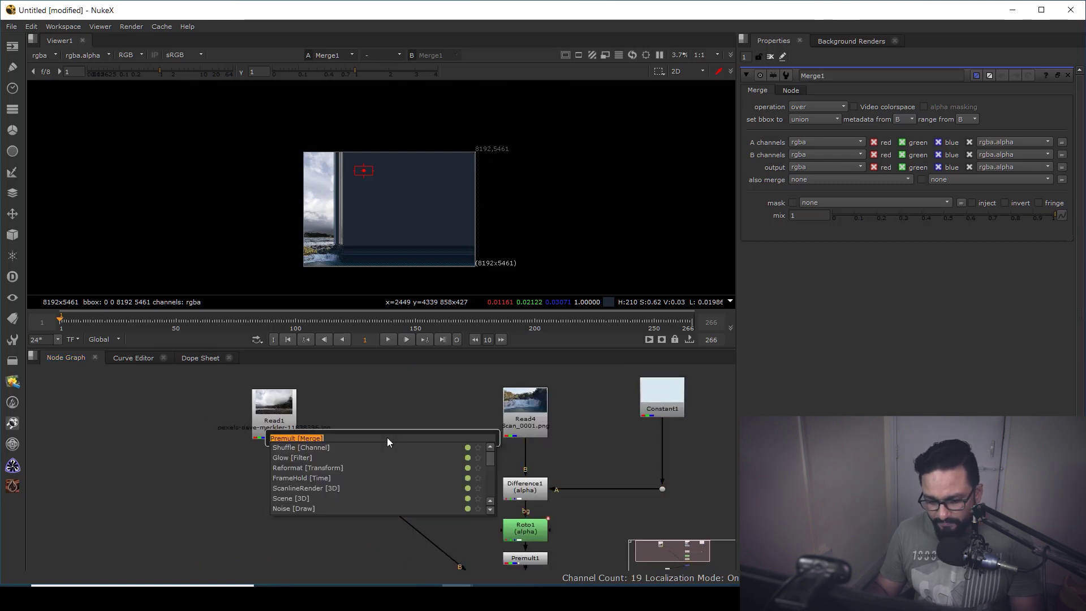
{"action": "key", "text": "Return"}
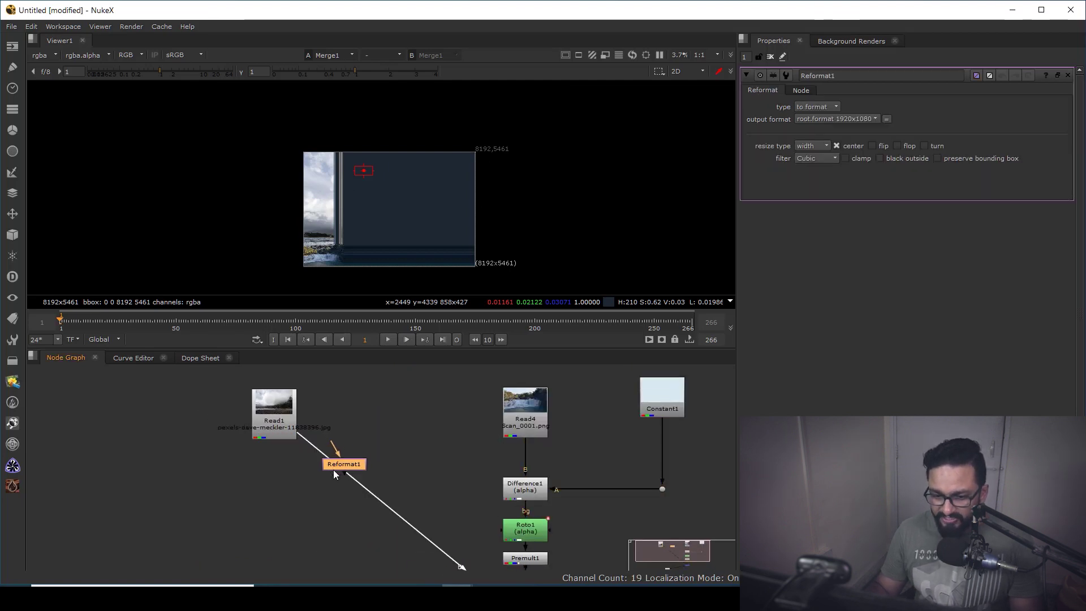
{"action": "left_click_drag", "start_coordinate": [334, 471], "coordinate": [251, 537]}
{"action": "middle_click_drag", "start_coordinate": [297, 476], "coordinate": [310, 343]}
{"action": "left_click_drag", "start_coordinate": [280, 405], "coordinate": [292, 494]}
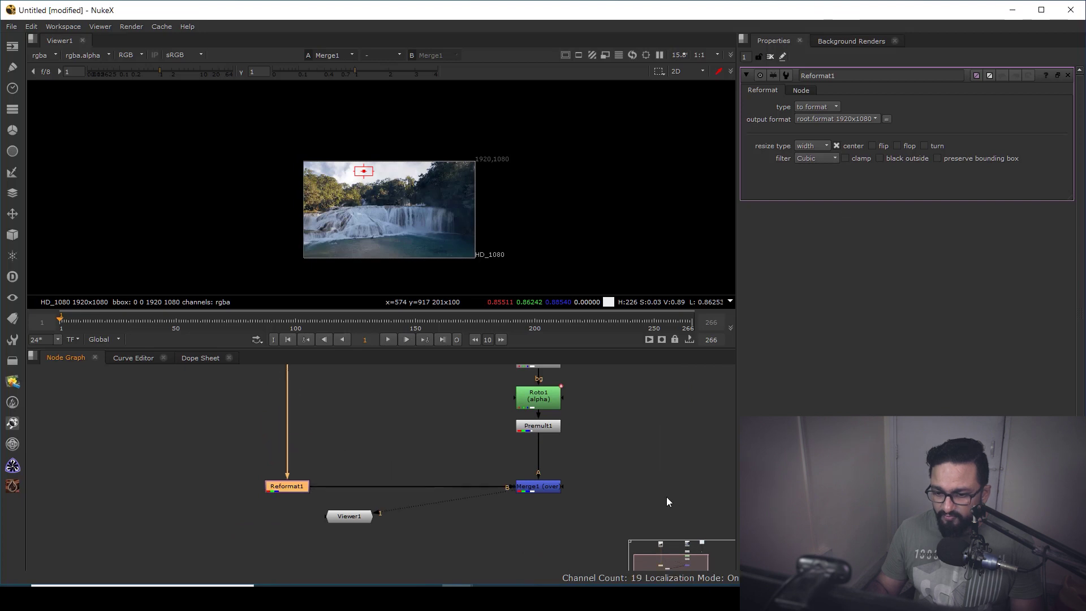
View the Merge result and examine the treeline edges against the replaced sky up close.
{"action": "scroll", "coordinate": [641, 492], "scroll_direction": "up", "scroll_amount": 3}
{"action": "left_click", "coordinate": [482, 486]}
{"action": "key", "text": "1"}
{"action": "scroll", "coordinate": [385, 180], "scroll_direction": "up", "scroll_amount": 9}
{"action": "middle_click_drag", "start_coordinate": [410, 204], "coordinate": [466, 221]}
{"action": "scroll", "coordinate": [396, 192], "scroll_direction": "up", "scroll_amount": 1}
{"action": "scroll", "coordinate": [463, 203], "scroll_direction": "down", "scroll_amount": 2}
{"action": "middle_click_drag", "start_coordinate": [571, 227], "coordinate": [502, 178]}
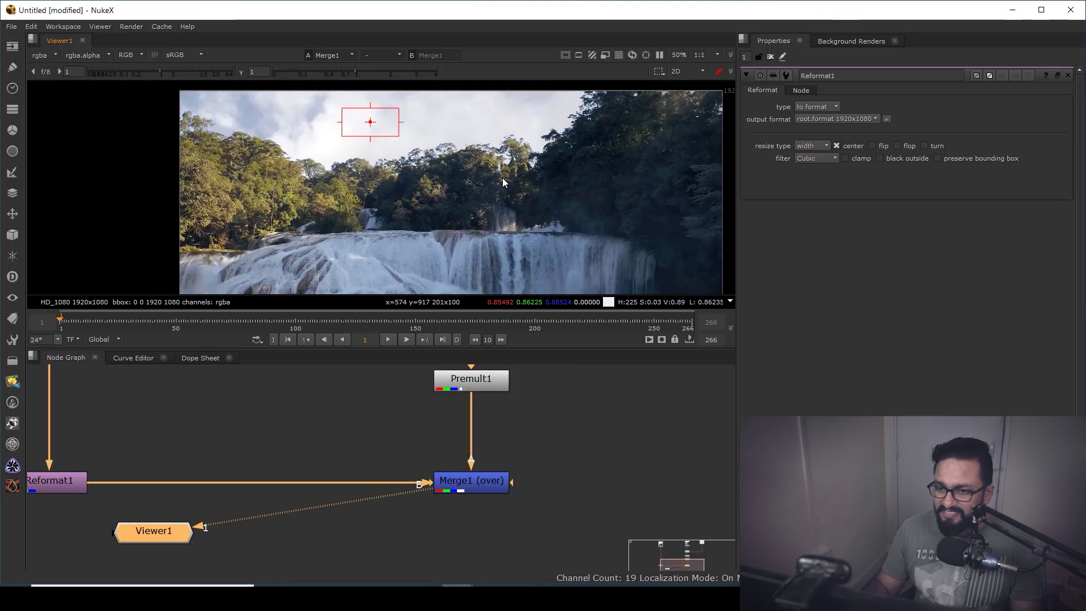
{"action": "scroll", "coordinate": [502, 180], "scroll_direction": "up", "scroll_amount": 8}
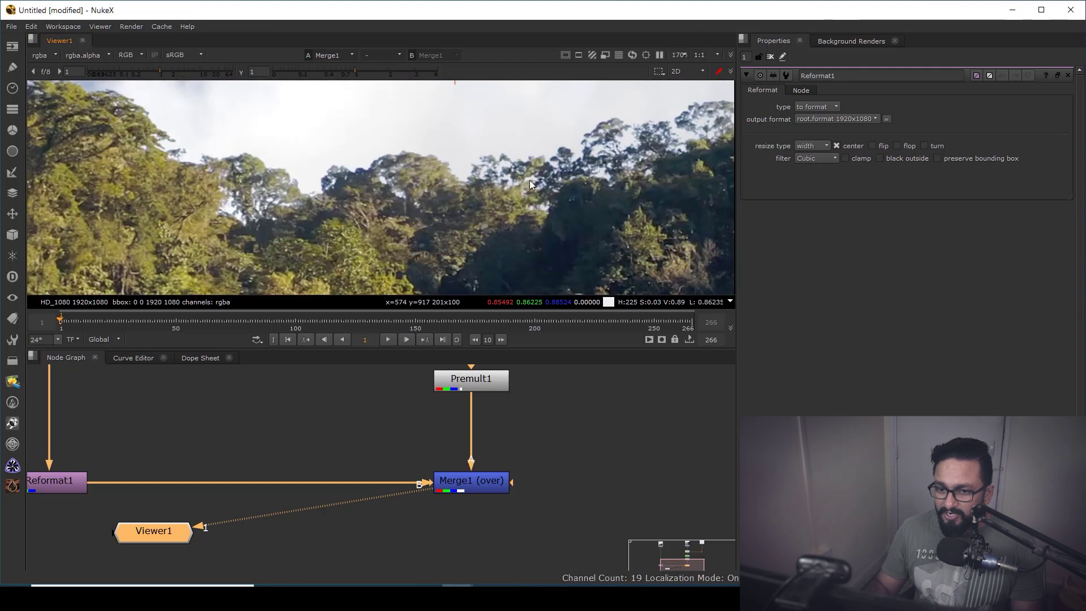
{"action": "scroll", "coordinate": [368, 202], "scroll_direction": "down", "scroll_amount": 3}
{"action": "middle_click_drag", "start_coordinate": [225, 185], "coordinate": [379, 233]}
{"action": "scroll", "coordinate": [226, 168], "scroll_direction": "up", "scroll_amount": 4}
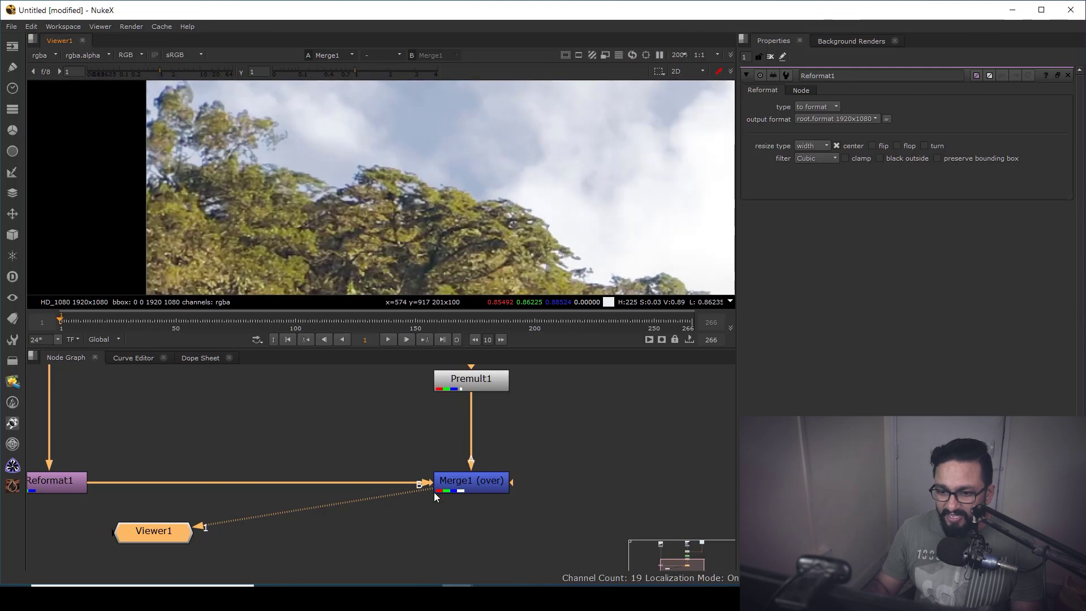
{"action": "scroll", "coordinate": [482, 487], "scroll_direction": "down", "scroll_amount": 5}
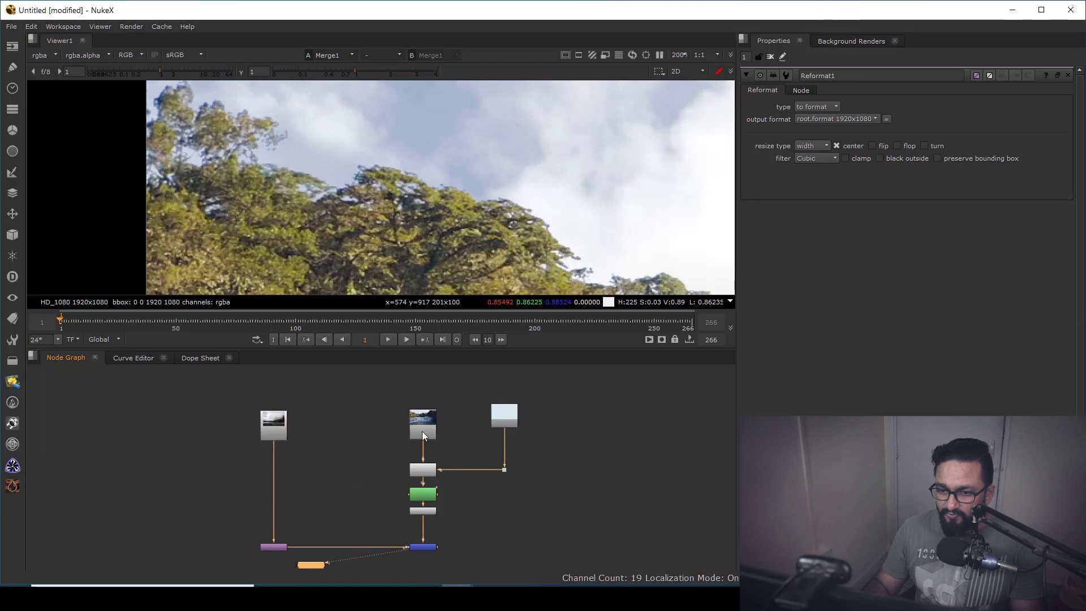
Display the waterfall Read node on viewer input 2, maximize the viewer and examine the original plate's treeline.
{"action": "left_click", "coordinate": [423, 432]}
{"action": "key", "text": "1"}
{"action": "key", "text": "space"}
{"action": "middle_click_drag", "start_coordinate": [645, 176], "coordinate": [264, 159]}
{"action": "middle_click_drag", "start_coordinate": [580, 385], "coordinate": [284, 214]}
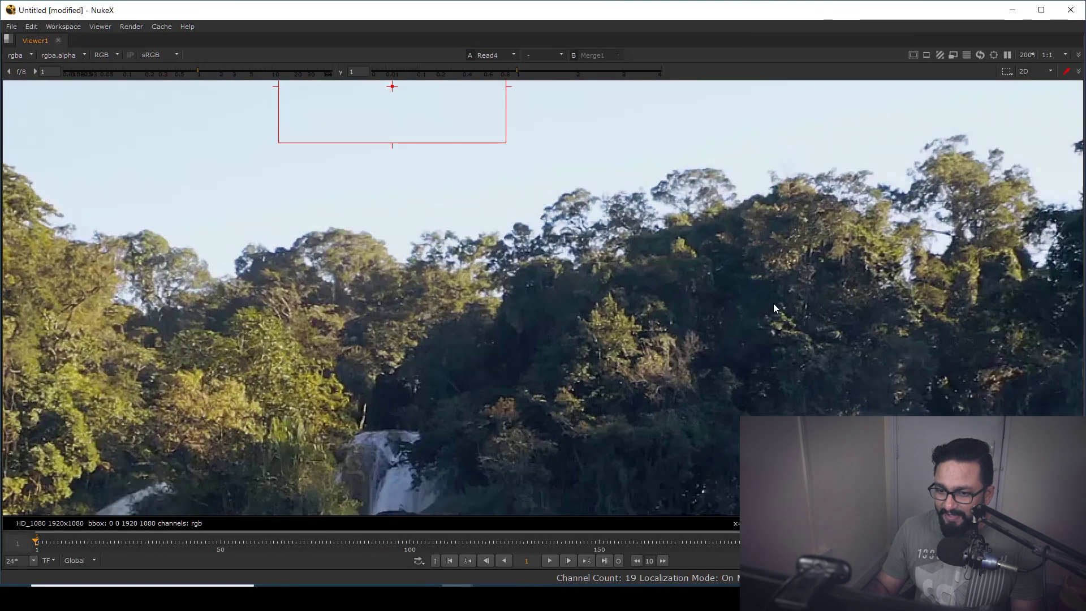
{"action": "middle_click_drag", "start_coordinate": [774, 304], "coordinate": [322, 377]}
{"action": "middle_click_drag", "start_coordinate": [684, 249], "coordinate": [404, 404]}
{"action": "middle_click_drag", "start_coordinate": [426, 322], "coordinate": [700, 225]}
Compare the Merge composite on viewer input 1 with the original plate on input 2 around the dark trees.
{"action": "key", "text": "1"}
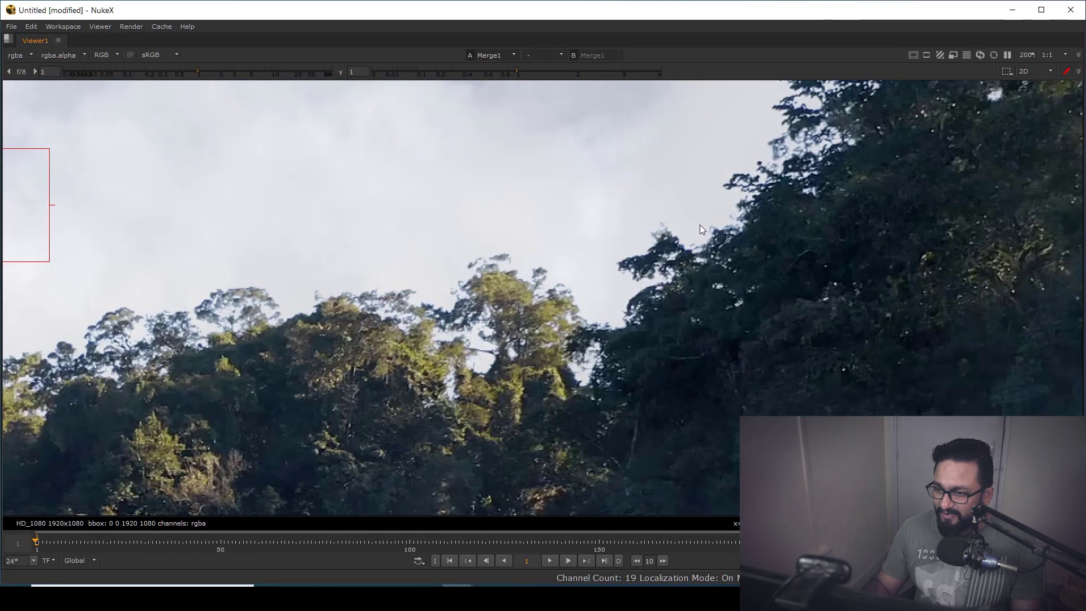
{"action": "key", "text": "2"}
{"action": "mouse_move", "coordinate": [832, 199]}
{"action": "middle_mouse_down"}
{"action": "mouse_move", "coordinate": [458, 378]}
{"action": "mouse_move", "coordinate": [295, 252]}
{"action": "middle_mouse_up"}
{"action": "key", "text": "1"}
{"action": "mouse_move", "coordinate": [627, 288]}
{"action": "middle_mouse_down"}
{"action": "mouse_move", "coordinate": [611, 321]}
{"action": "mouse_move", "coordinate": [564, 360]}
{"action": "middle_mouse_up"}
{"action": "scroll", "coordinate": [637, 219], "scroll_direction": "up", "scroll_amount": 7}
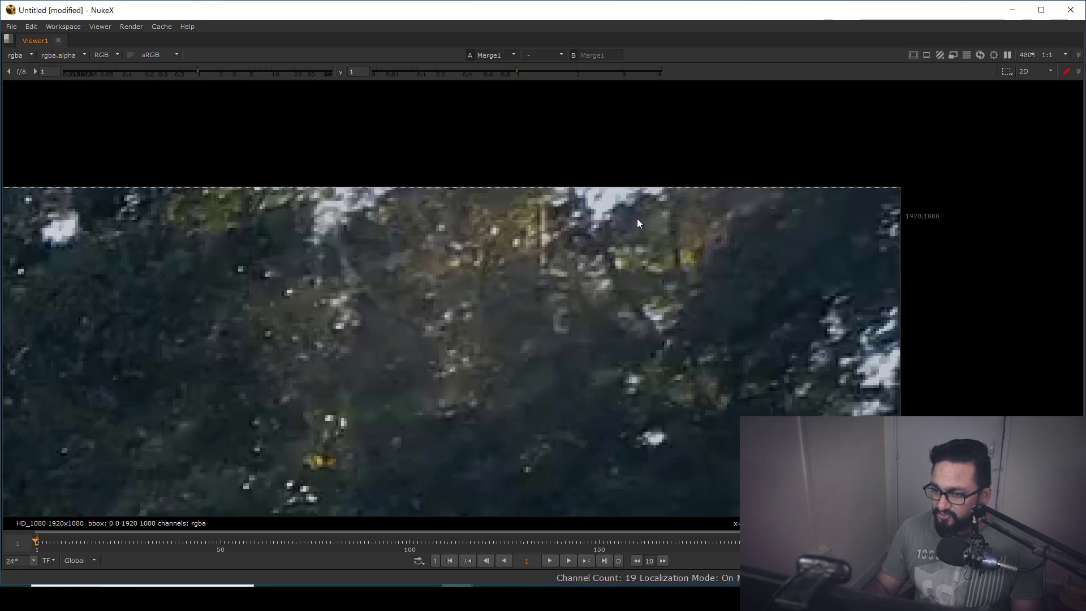
{"action": "key", "text": "2"}
{"action": "key", "text": "1"}
{"action": "scroll", "coordinate": [592, 213], "scroll_direction": "down", "scroll_amount": 12}
{"action": "scroll", "coordinate": [661, 328], "scroll_direction": "up", "scroll_amount": 3}
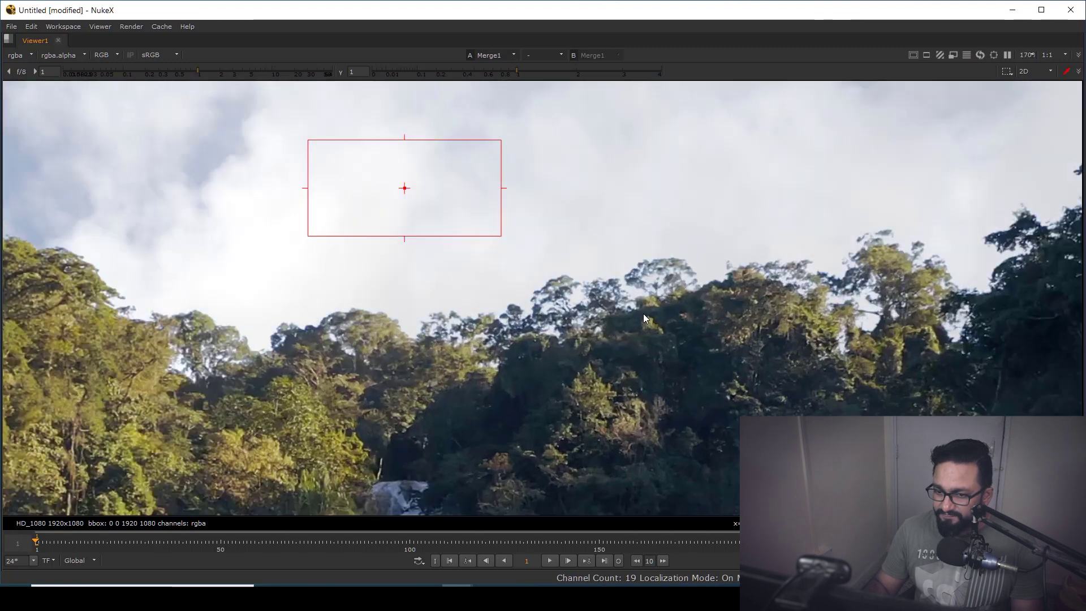
Restore the normal layout, frame the whole composite in the viewer and play the sequence from the first frame.
{"action": "key", "text": "space"}
{"action": "key", "text": "f"}
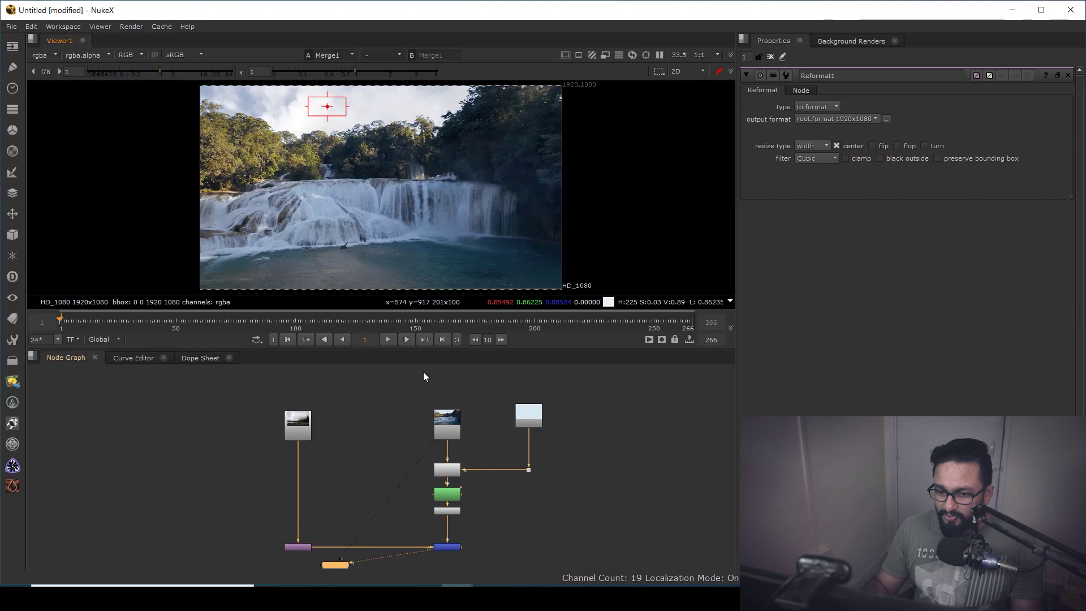
{"action": "left_click", "coordinate": [389, 339]}
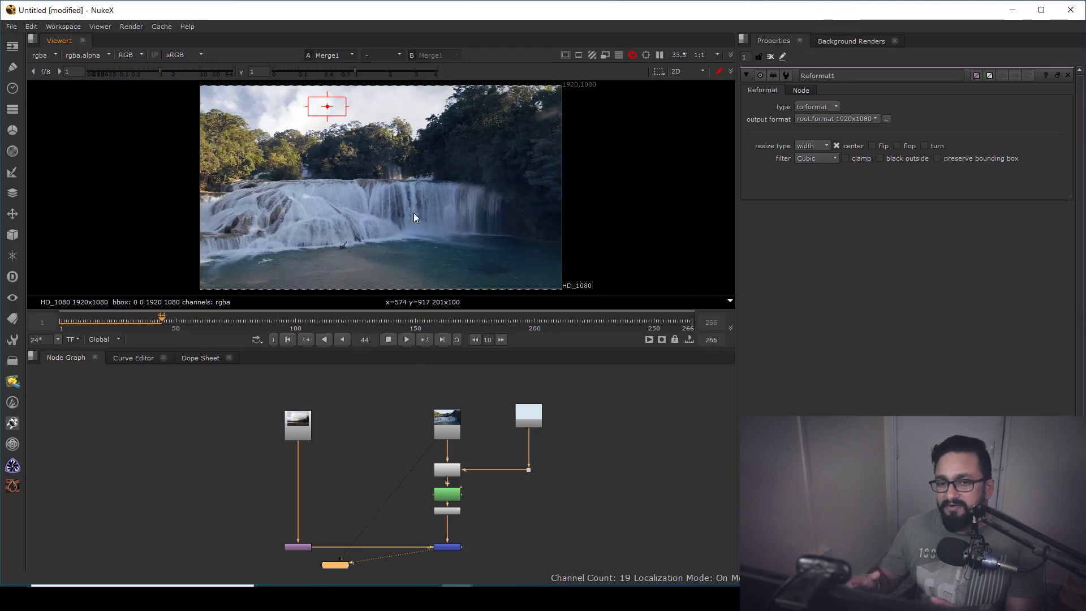
{"action": "left_click", "coordinate": [287, 340]}
{"action": "left_click", "coordinate": [388, 339]}
Add a CameraTracker node, connect its Source to the waterfall Read, place it beside the Constant and view it.
{"action": "scroll", "coordinate": [369, 441], "scroll_direction": "down", "scroll_amount": 5}
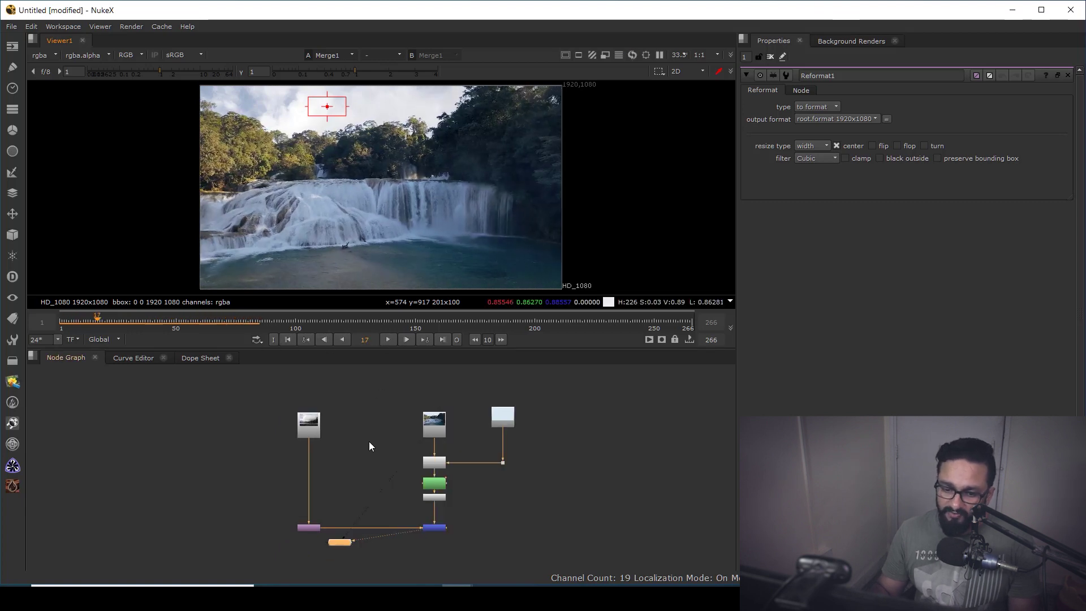
{"action": "scroll", "coordinate": [403, 457], "scroll_direction": "up", "scroll_amount": 5}
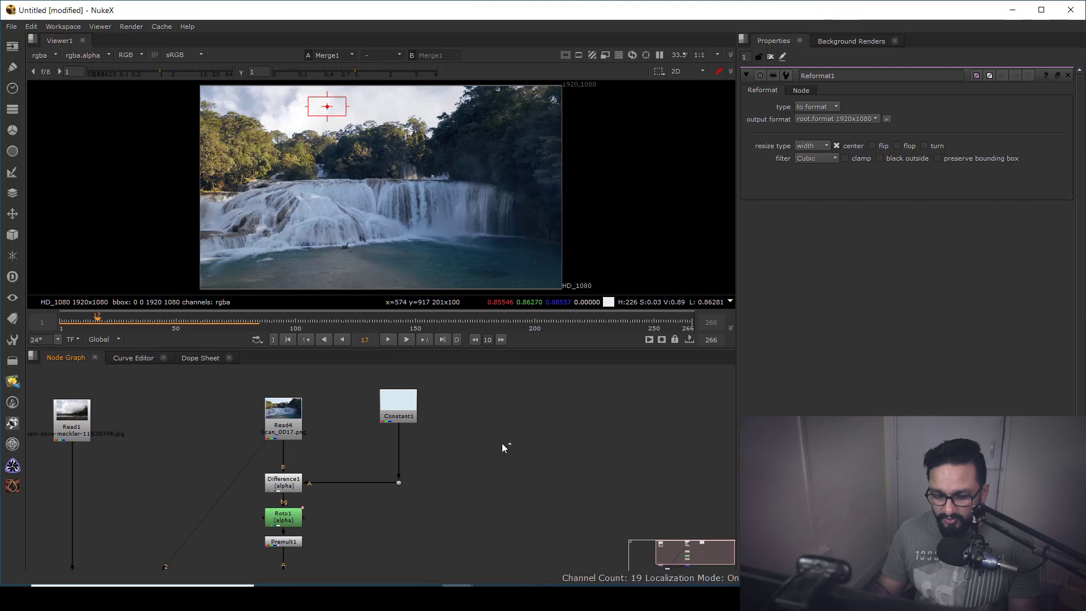
{"action": "key", "text": "Tab"}
{"action": "type", "text": "cam"}
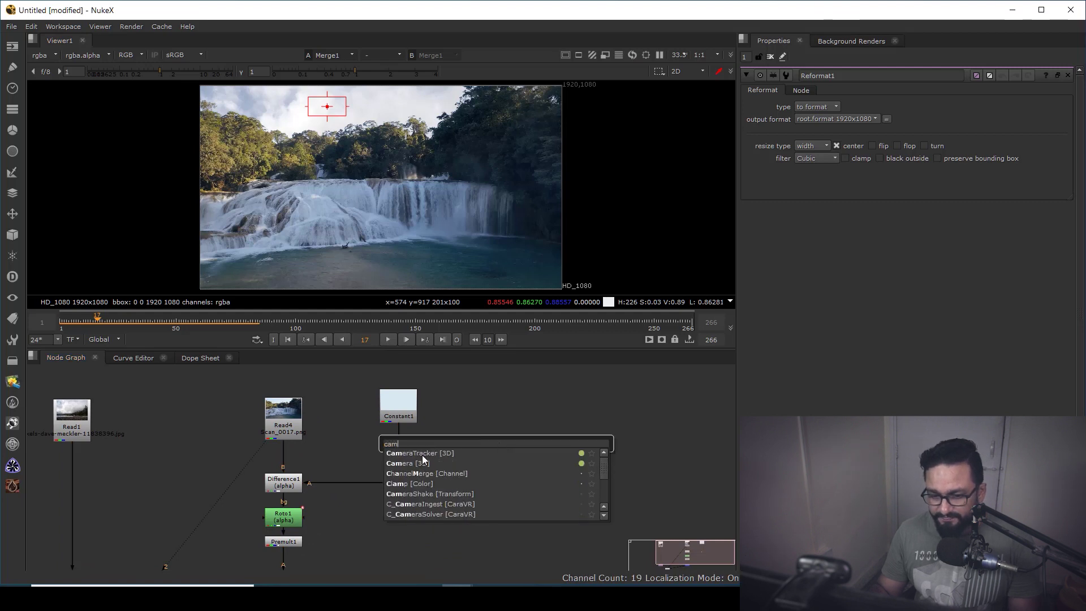
{"action": "left_click", "coordinate": [422, 455]}
{"action": "left_click_drag", "start_coordinate": [473, 443], "coordinate": [289, 436]}
{"action": "left_click_drag", "start_coordinate": [533, 405], "coordinate": [538, 416]}
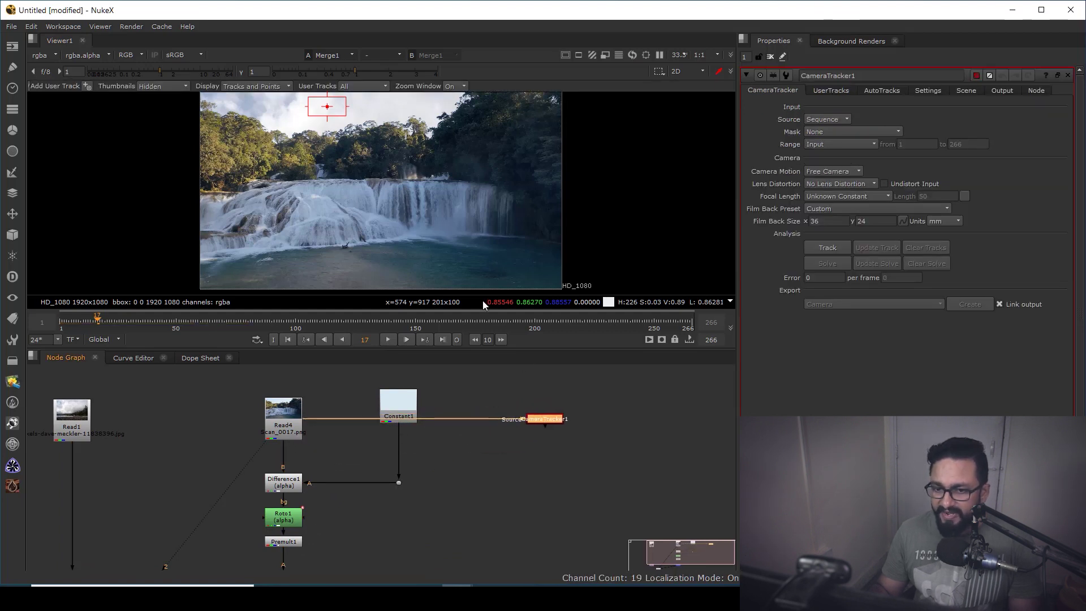
{"action": "key", "text": "1"}
{"action": "scroll", "coordinate": [378, 215], "scroll_direction": "up", "scroll_amount": 2}
{"action": "scroll", "coordinate": [398, 215], "scroll_direction": "down", "scroll_amount": 2}
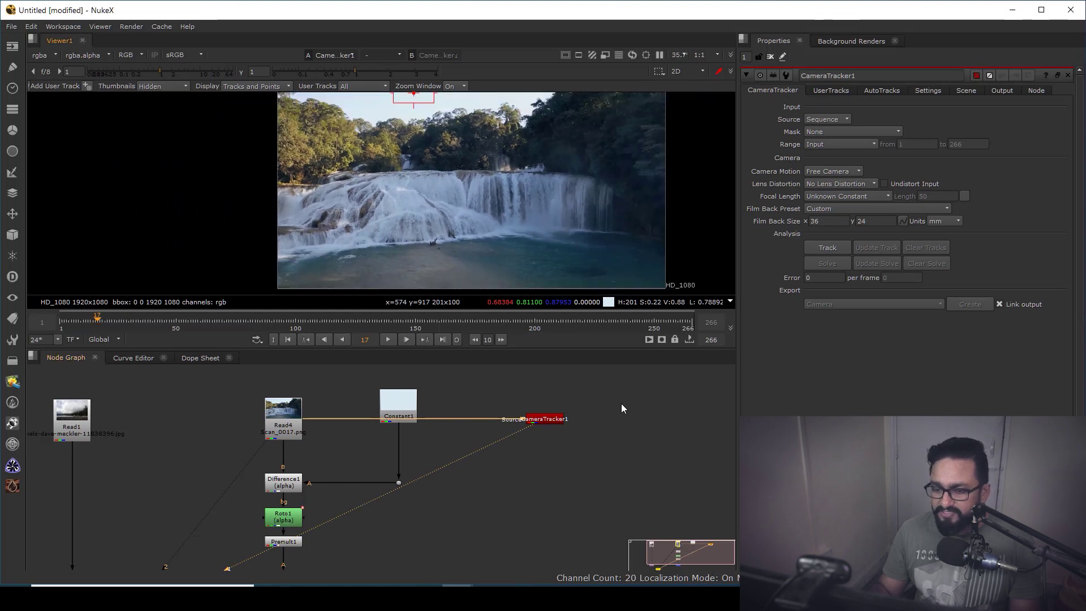
Add a separate Roto node and draw a closed Bezier shape around the moving waterfall.
{"action": "left_click", "coordinate": [602, 423]}
{"action": "key", "text": "o"}
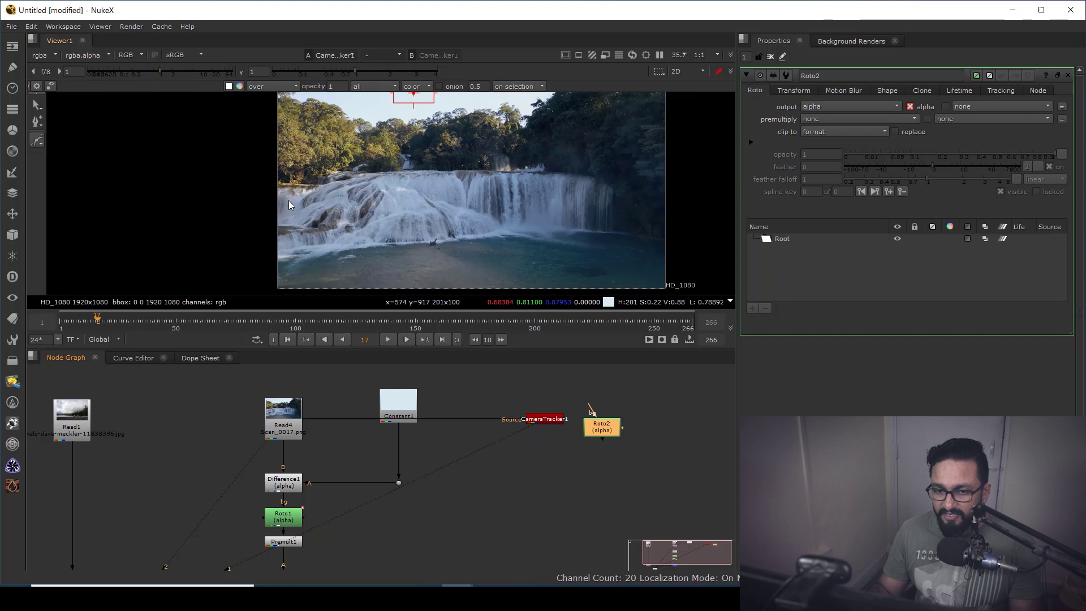
{"action": "scroll", "coordinate": [287, 200], "scroll_direction": "up", "scroll_amount": 2}
{"action": "left_click", "coordinate": [253, 186]}
{"action": "left_click_drag", "start_coordinate": [309, 162], "coordinate": [328, 161]}
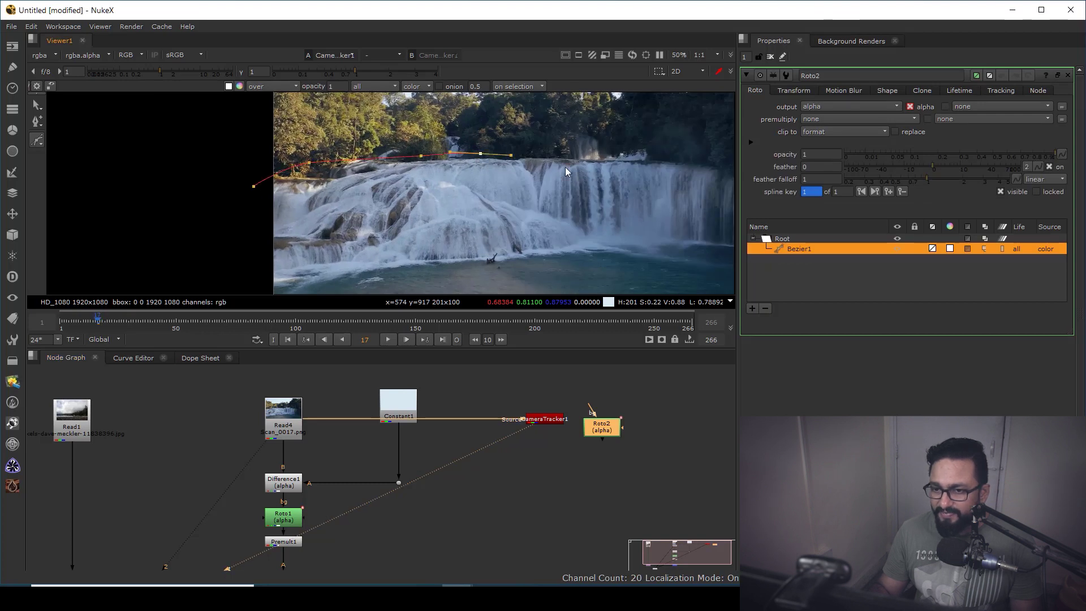
{"action": "middle_click_drag", "start_coordinate": [629, 166], "coordinate": [495, 147]}
{"action": "left_click_drag", "start_coordinate": [565, 134], "coordinate": [581, 145]}
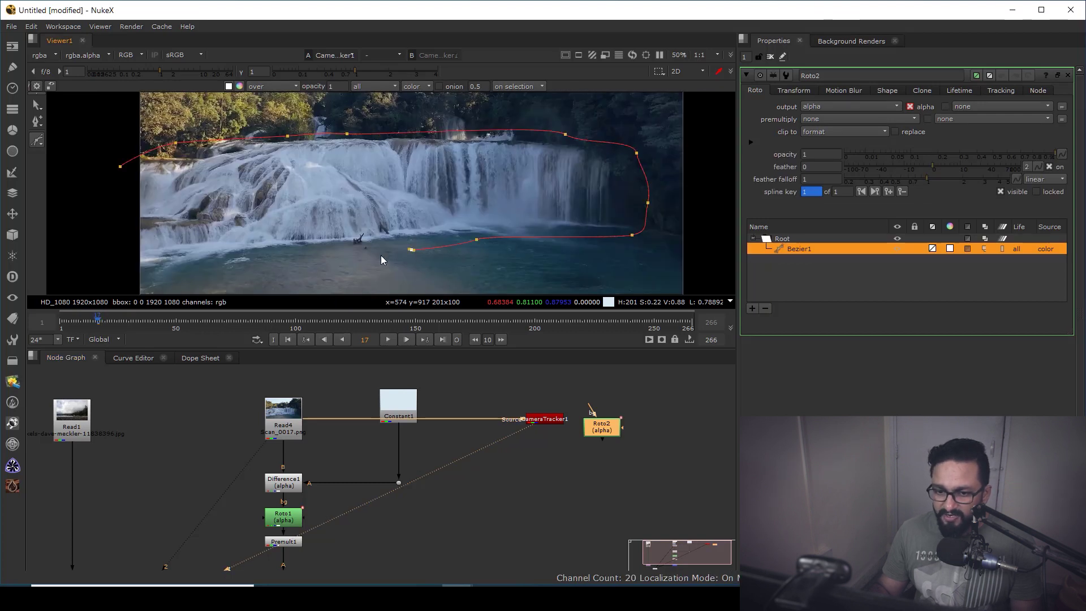
{"action": "left_click", "coordinate": [121, 167]}
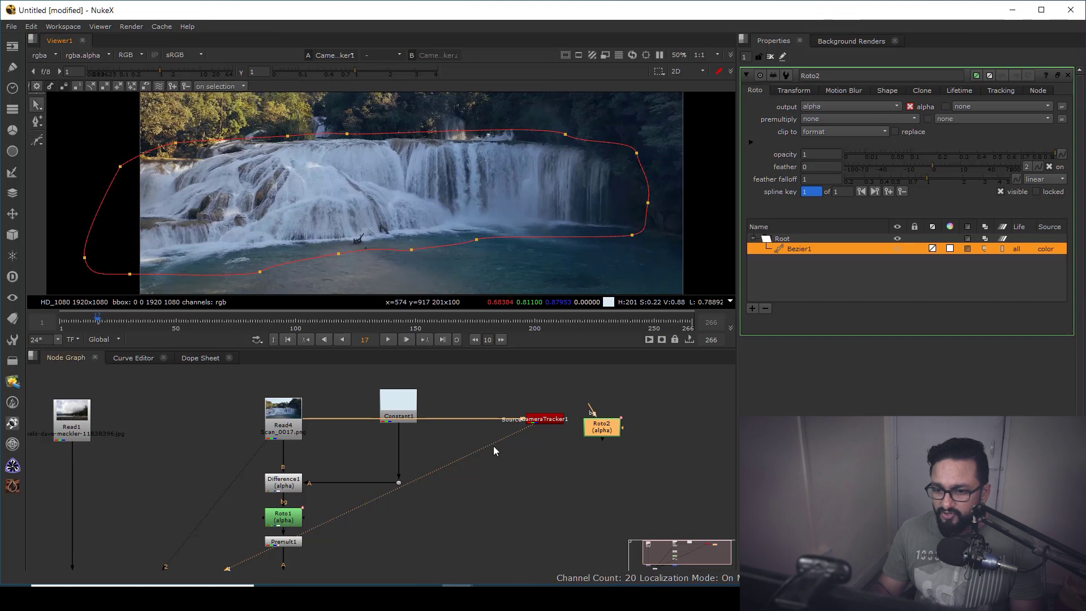
Place the new Roto node above the CameraTracker and connect it to the tracker's Mask input.
{"action": "scroll", "coordinate": [513, 447], "scroll_direction": "down", "scroll_amount": 1}
{"action": "scroll", "coordinate": [569, 439], "scroll_direction": "up", "scroll_amount": 3}
{"action": "left_click_drag", "start_coordinate": [589, 430], "coordinate": [558, 376]}
{"action": "middle_click_drag", "start_coordinate": [527, 419], "coordinate": [489, 445]}
{"action": "left_click_drag", "start_coordinate": [489, 446], "coordinate": [531, 480]}
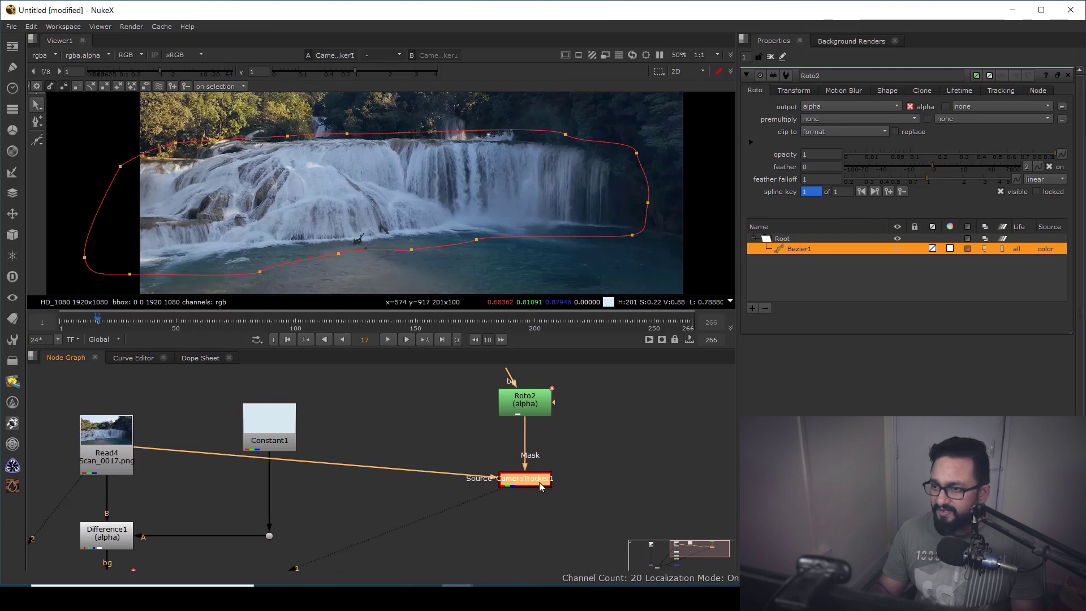
In the CameraTracker settings, enable Preview Features and set the Number of Features to 500.
{"action": "double_click", "coordinate": [537, 478]}
{"action": "left_click", "coordinate": [932, 93]}
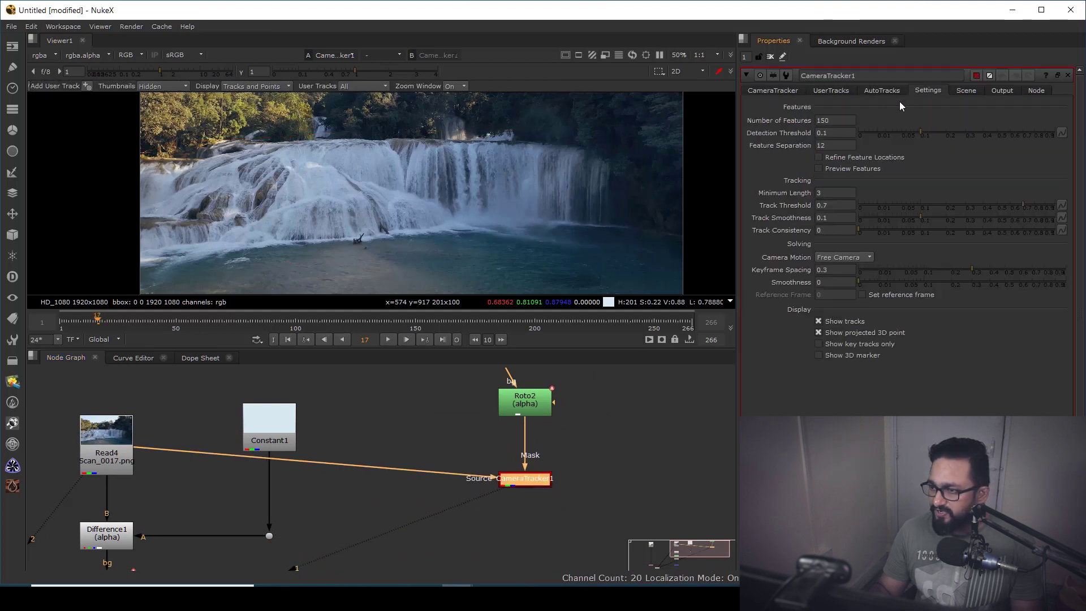
{"action": "left_click", "coordinate": [888, 92]}
{"action": "left_click", "coordinate": [924, 93]}
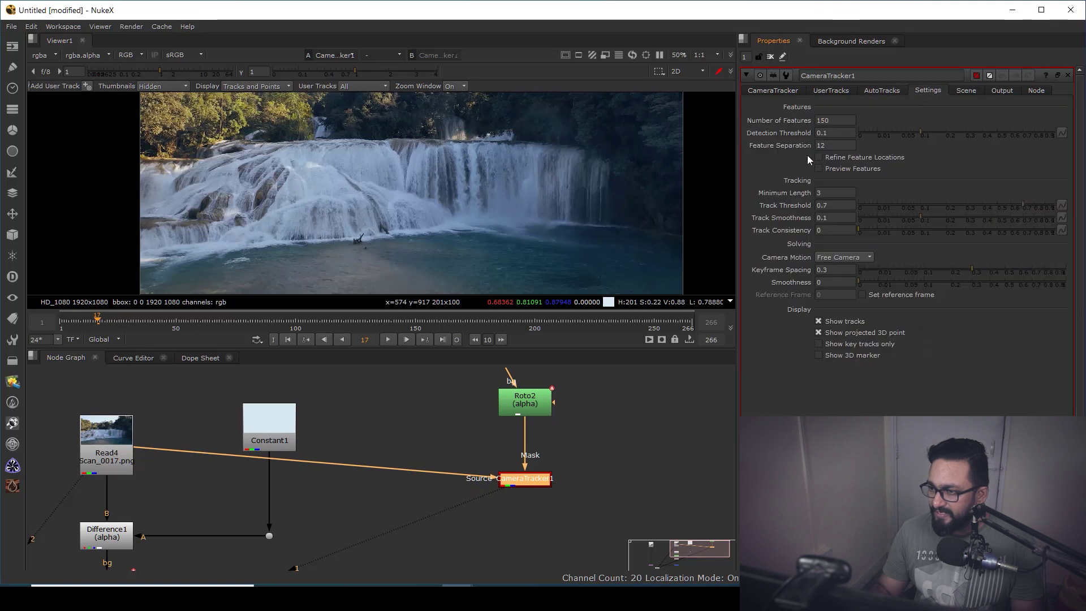
{"action": "left_click", "coordinate": [821, 169]}
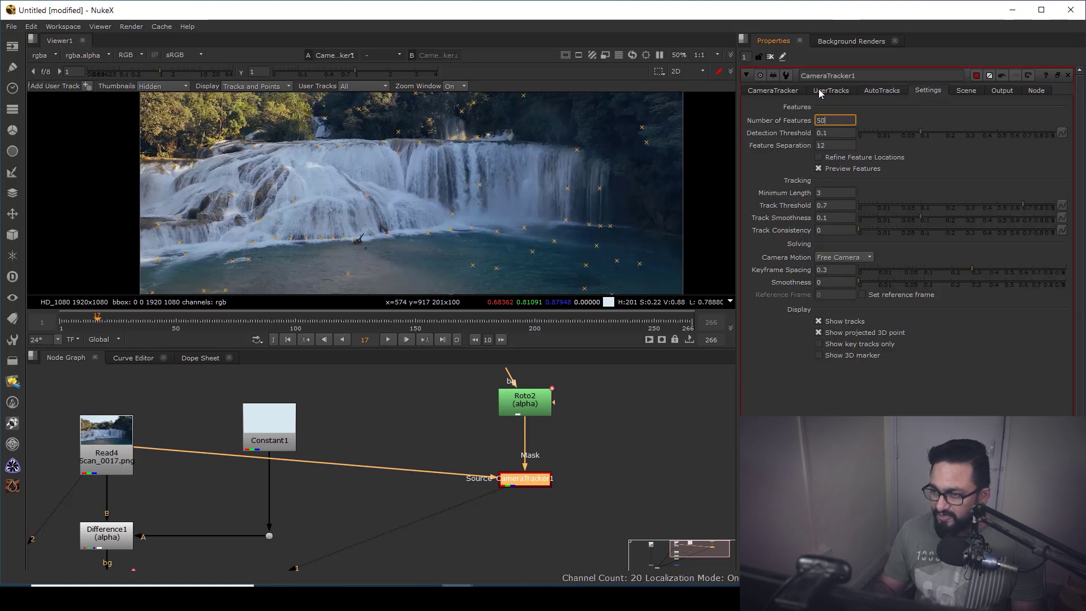
{"action": "type", "text": "0"}
Set the CameraTracker's mask to Mask Alpha, and track and solve the camera.
{"action": "left_click", "coordinate": [765, 93]}
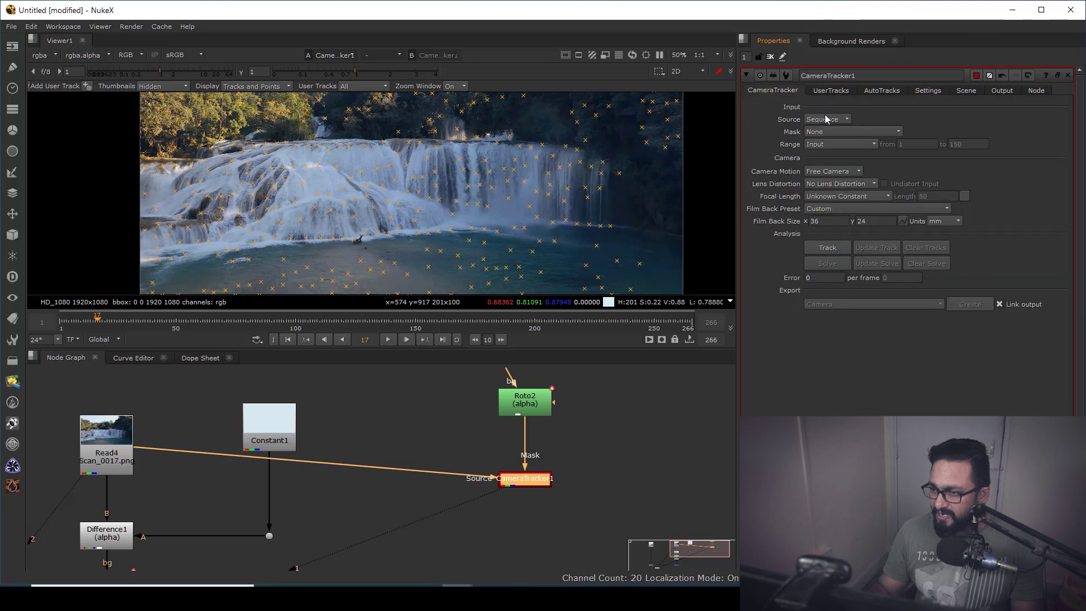
{"action": "left_click", "coordinate": [823, 132]}
{"action": "left_click", "coordinate": [852, 193]}
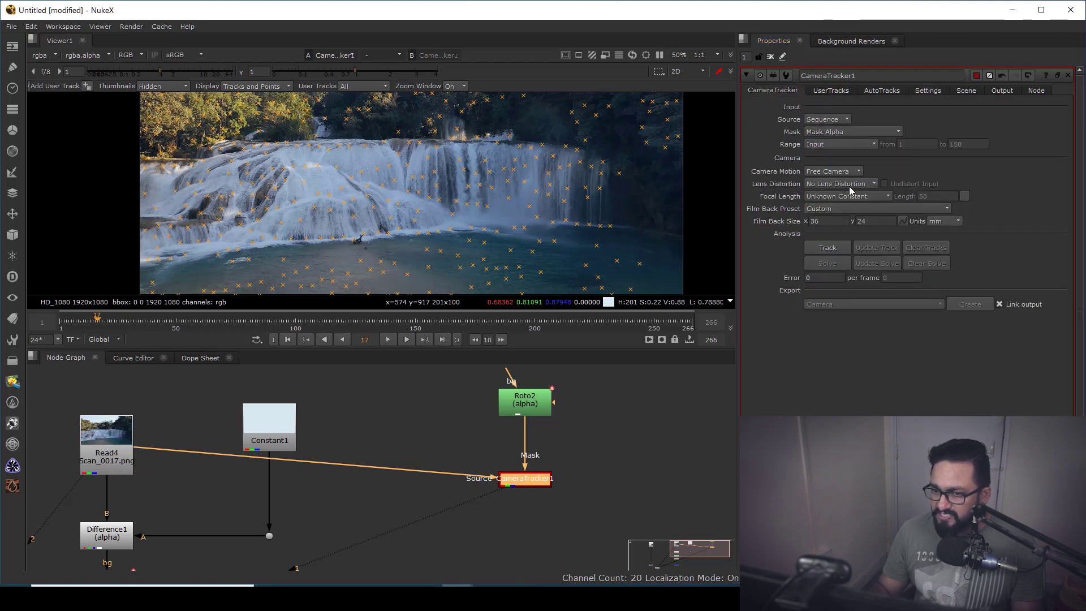
{"action": "scroll", "coordinate": [500, 218], "scroll_direction": "down", "scroll_amount": 4}
{"action": "scroll", "coordinate": [497, 212], "scroll_direction": "up", "scroll_amount": 2}
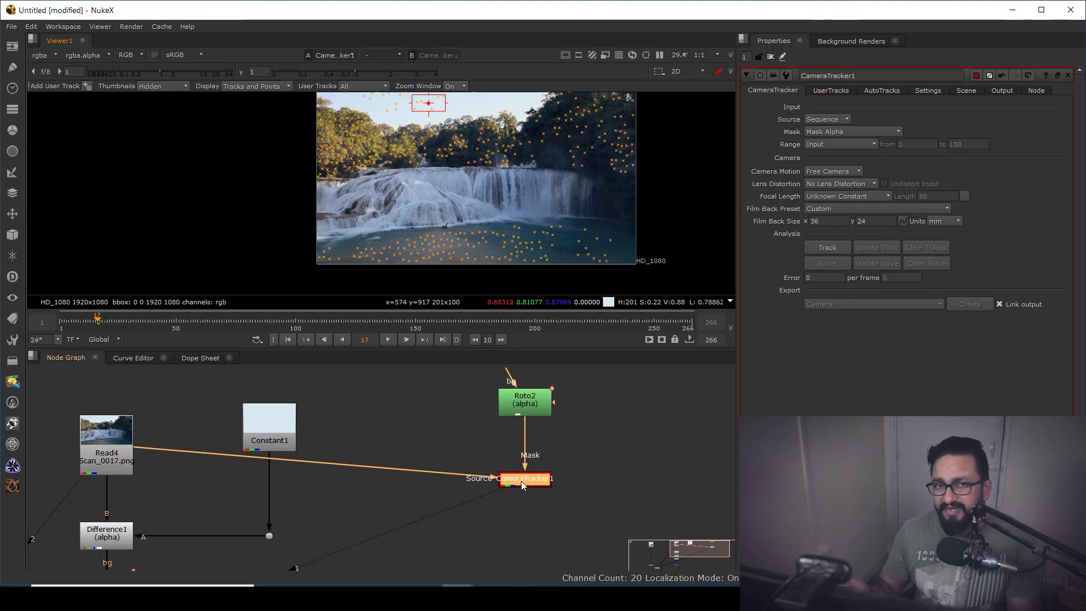
{"action": "left_click", "coordinate": [827, 249]}
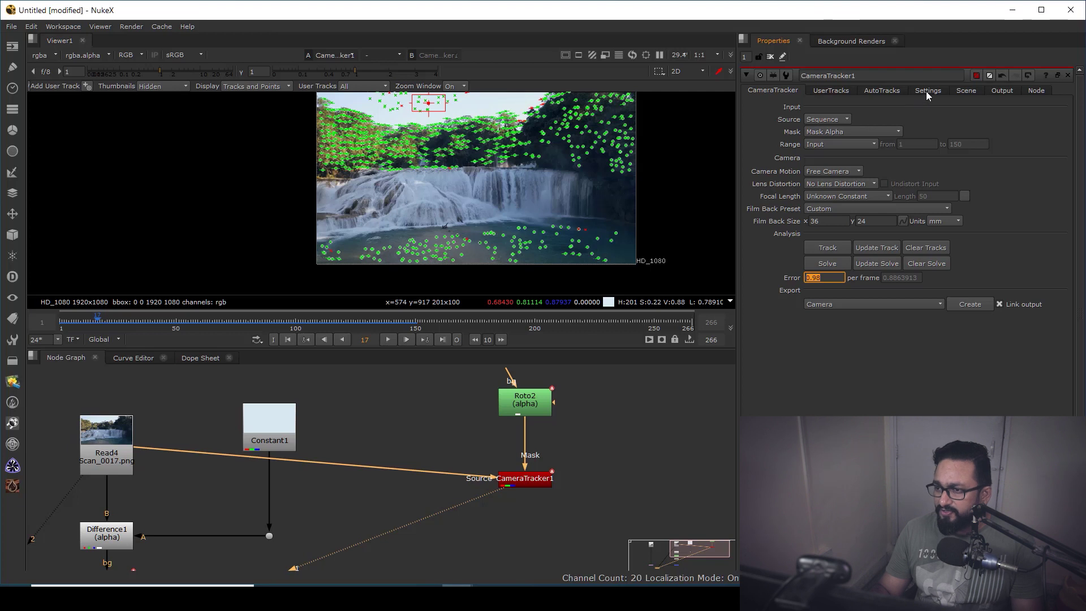
Graph the error - max, Max Track Error and Max Error curves, and delete the rejected and unsolved auto tracks.
{"action": "left_click", "coordinate": [883, 90]}
{"action": "left_click_drag", "start_coordinate": [770, 196], "coordinate": [769, 186]}
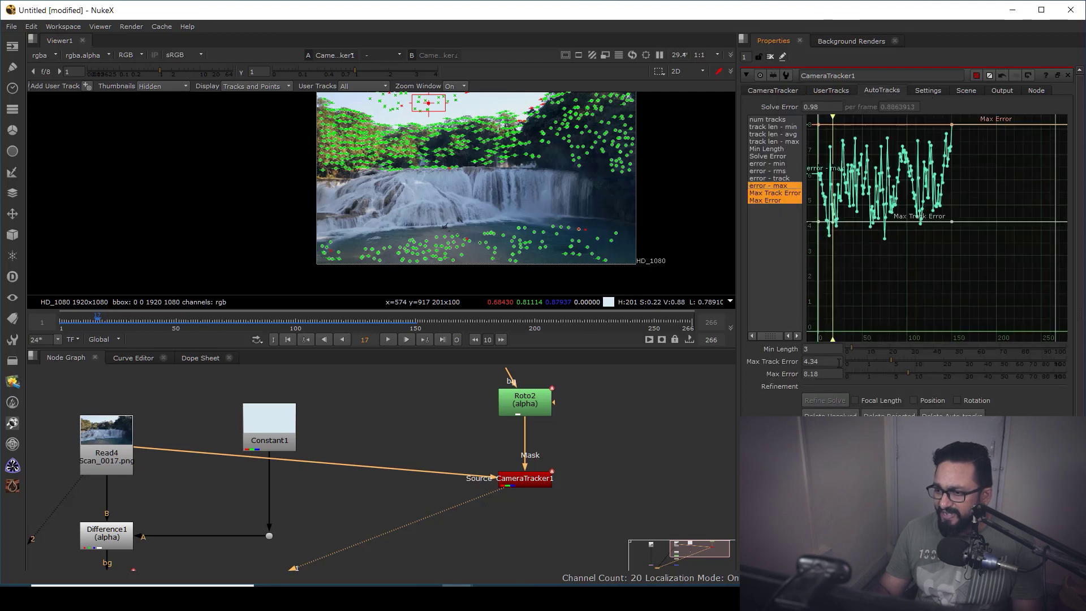
{"action": "left_click", "coordinate": [888, 416]}
{"action": "left_click", "coordinate": [527, 315]}
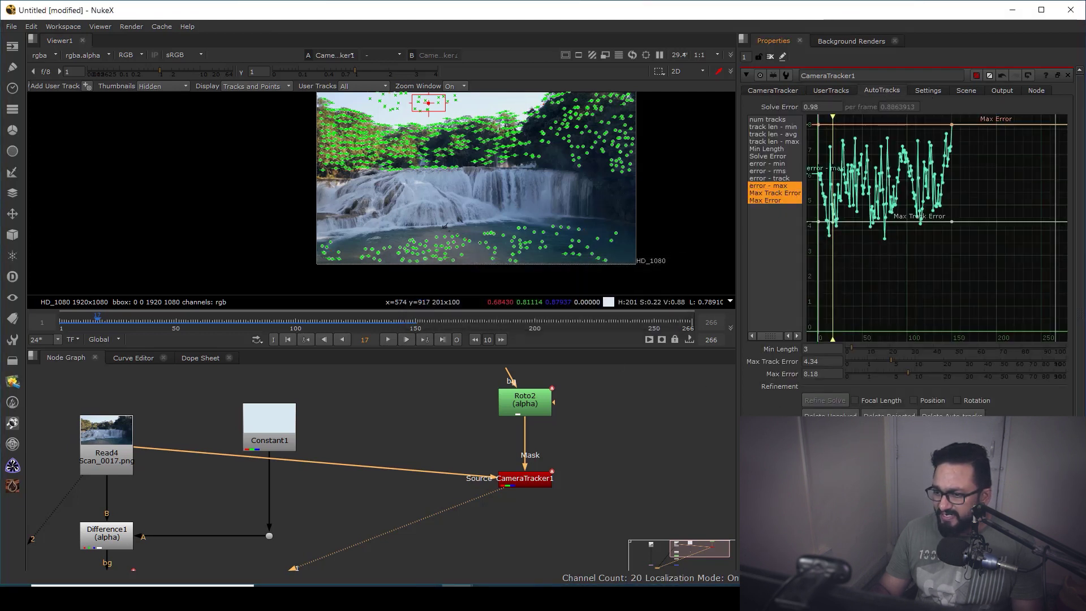
{"action": "left_click", "coordinate": [831, 416]}
{"action": "left_click", "coordinate": [511, 315]}
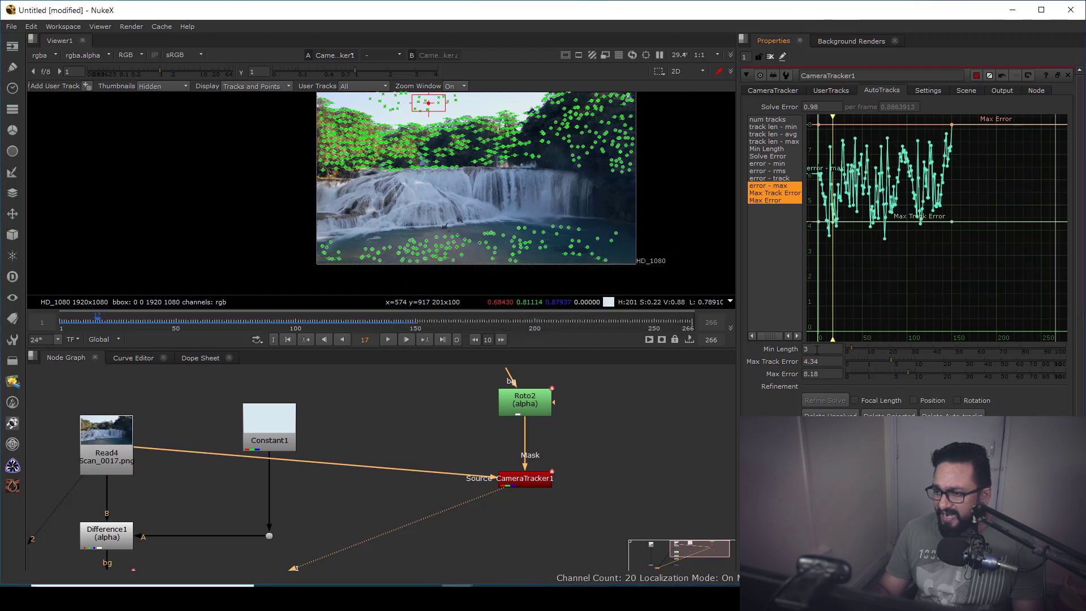
Set the auto tracks' Min Length to 10 and Max Track Error to 4.
{"action": "key", "text": "BackSpace"}
{"action": "type", "text": "10"}
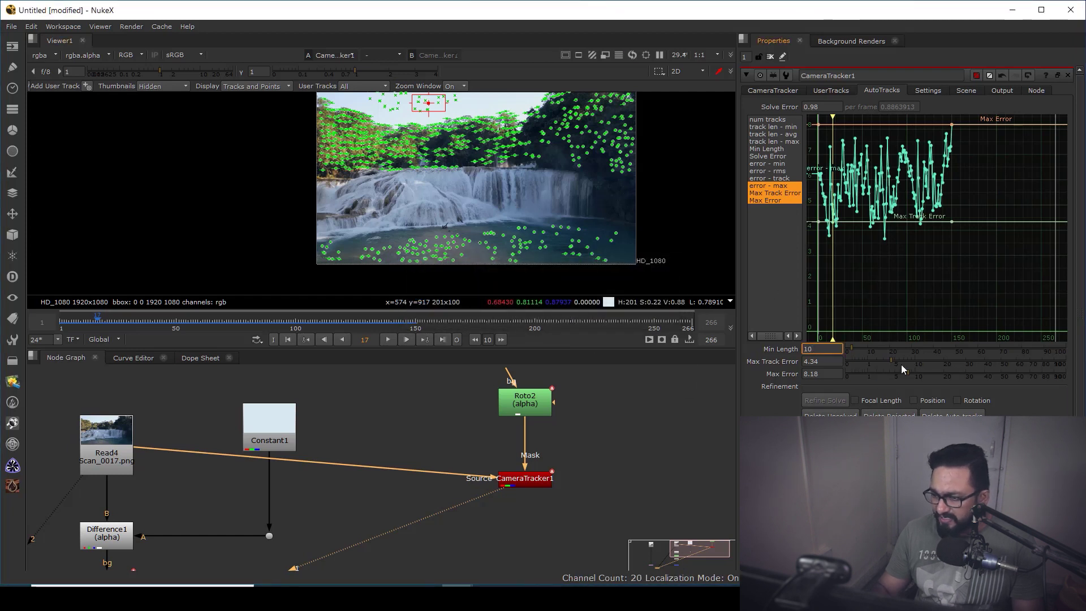
{"action": "type", "text": "4"}
{"action": "key", "text": "Tab"}
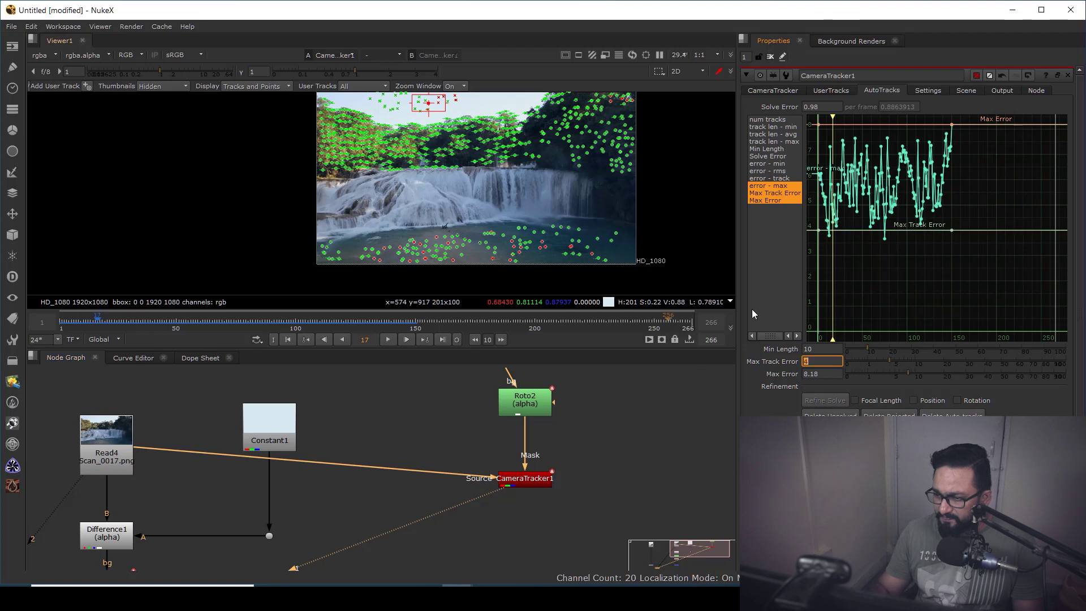
Set the auto tracks' Max Error to 8 and delete the rejected and unsolved tracks.
{"action": "type", "text": "8"}
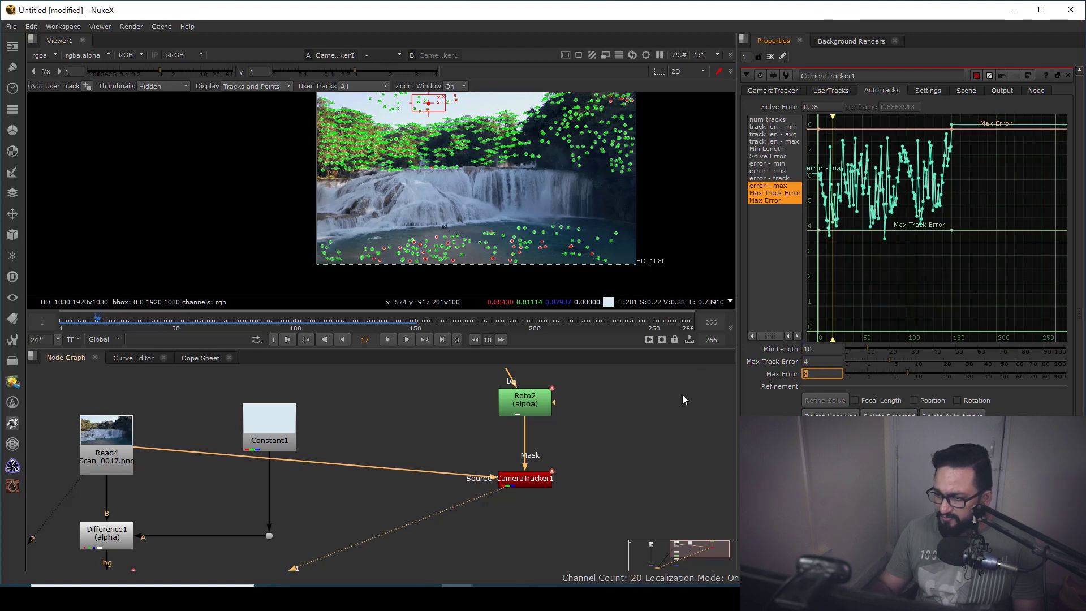
{"action": "left_click", "coordinate": [889, 415]}
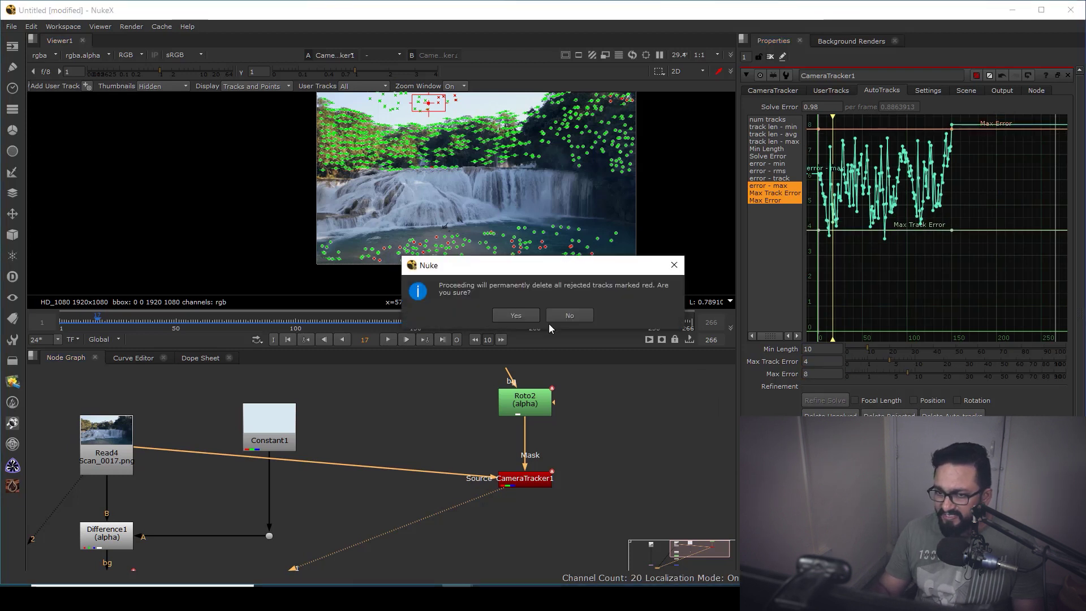
{"action": "left_click", "coordinate": [516, 321]}
{"action": "left_click", "coordinate": [830, 414]}
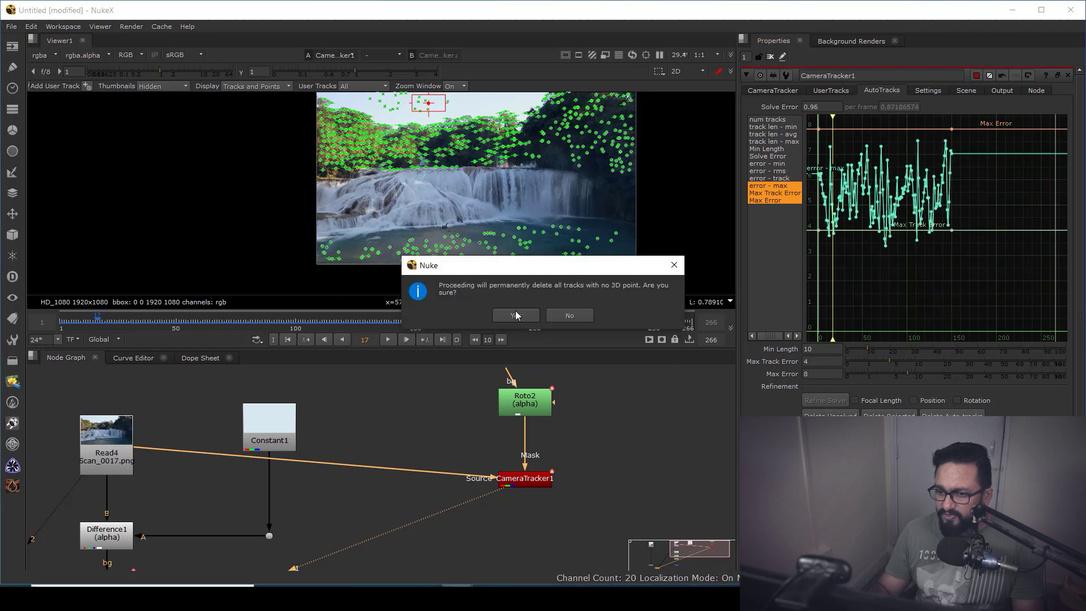
{"action": "left_click", "coordinate": [516, 315]}
Refine the camera solve for Focal Length, Position and Rotation, and check the tracks around frame 96.
{"action": "left_click", "coordinate": [876, 403]}
{"action": "left_click", "coordinate": [914, 400]}
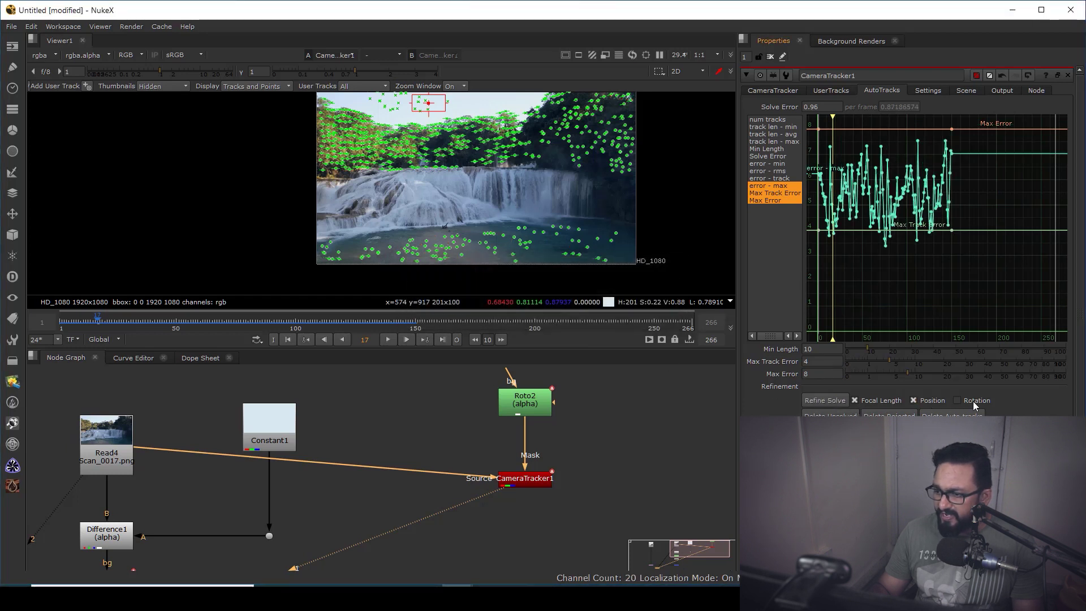
{"action": "left_click", "coordinate": [956, 400]}
{"action": "left_click", "coordinate": [825, 400]}
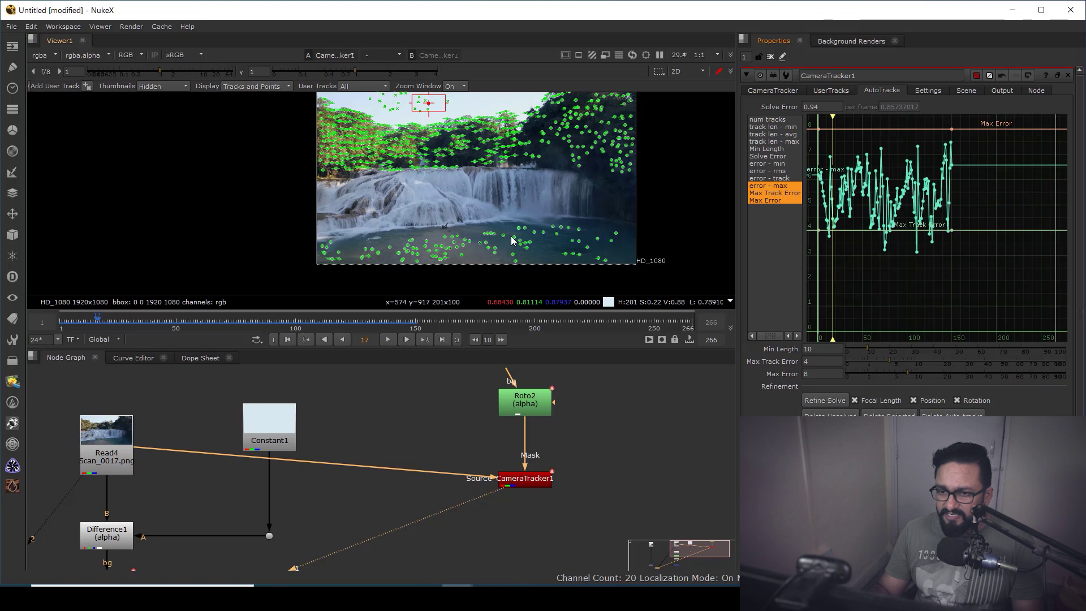
{"action": "left_click_drag", "start_coordinate": [185, 323], "coordinate": [286, 323]}
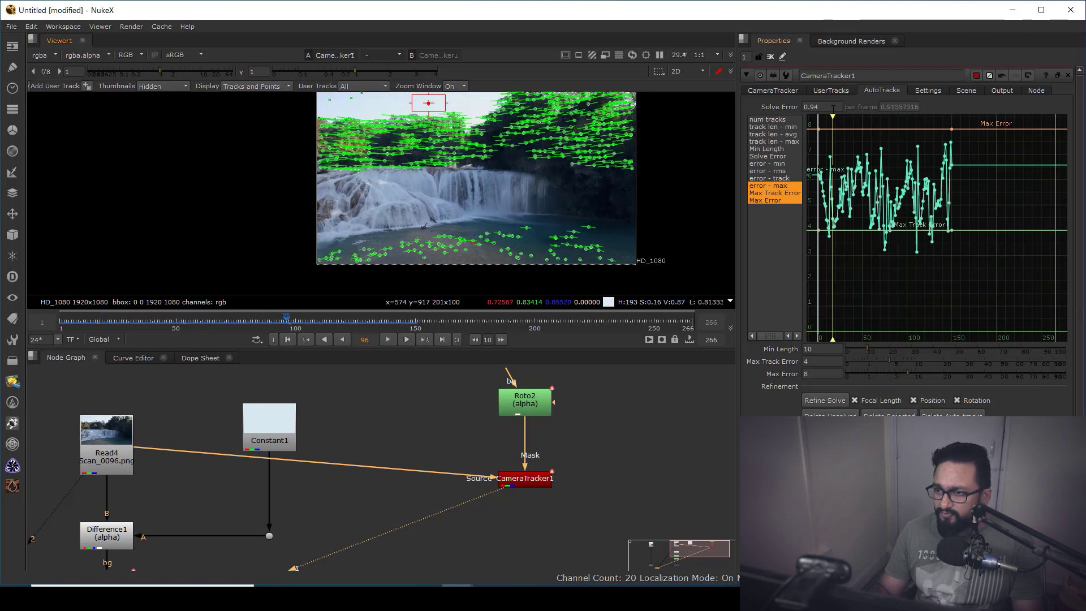
Export the solved camera and point cloud from CameraTracker1 as a Scene and view it in 3D.
{"action": "left_click", "coordinate": [772, 91]}
{"action": "left_click", "coordinate": [823, 306]}
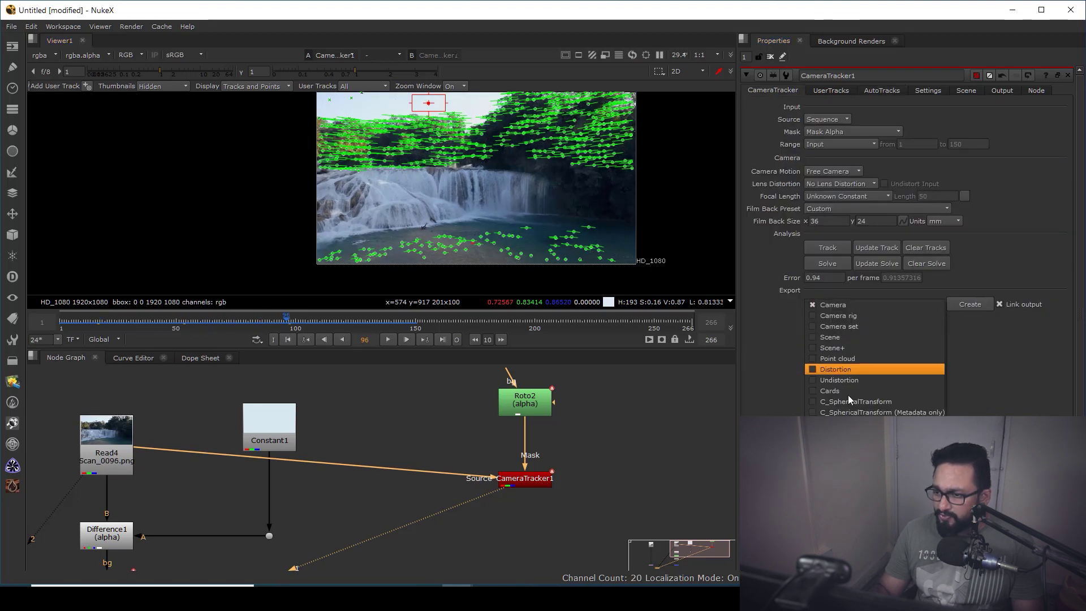
{"action": "left_click", "coordinate": [825, 346]}
{"action": "left_click", "coordinate": [511, 486]}
{"action": "key", "text": "1"}
Play the shot from the first frame and examine the tracked camera and point cloud from several angles.
{"action": "left_click_drag", "start_coordinate": [506, 235], "coordinate": [430, 243], "text": "ctrl"}
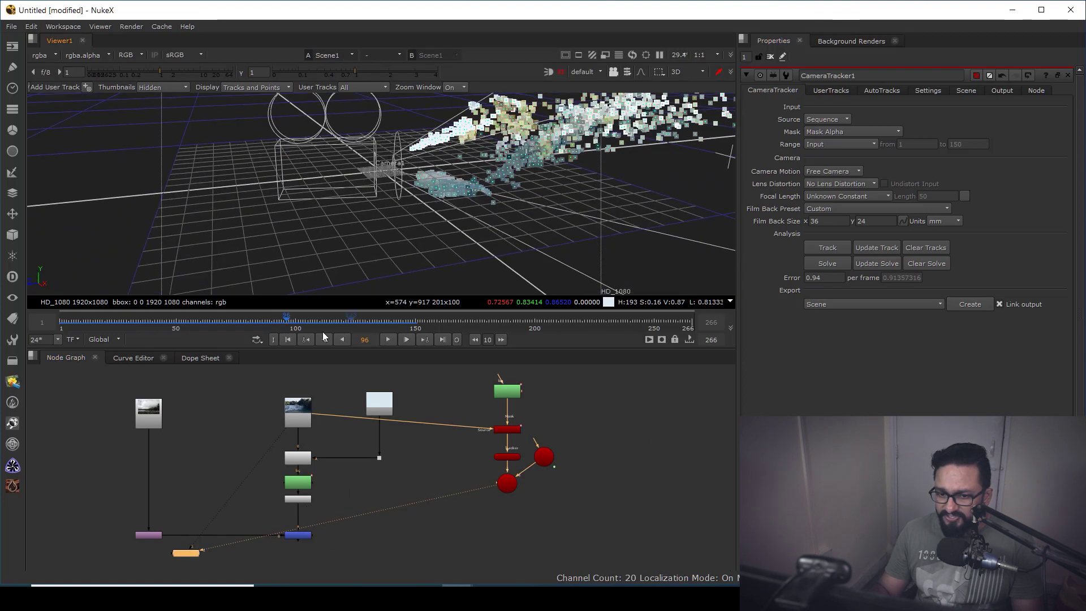
{"action": "left_click", "coordinate": [287, 339]}
{"action": "left_click", "coordinate": [389, 338]}
{"action": "left_click_drag", "start_coordinate": [365, 233], "coordinate": [395, 254], "text": "ctrl"}
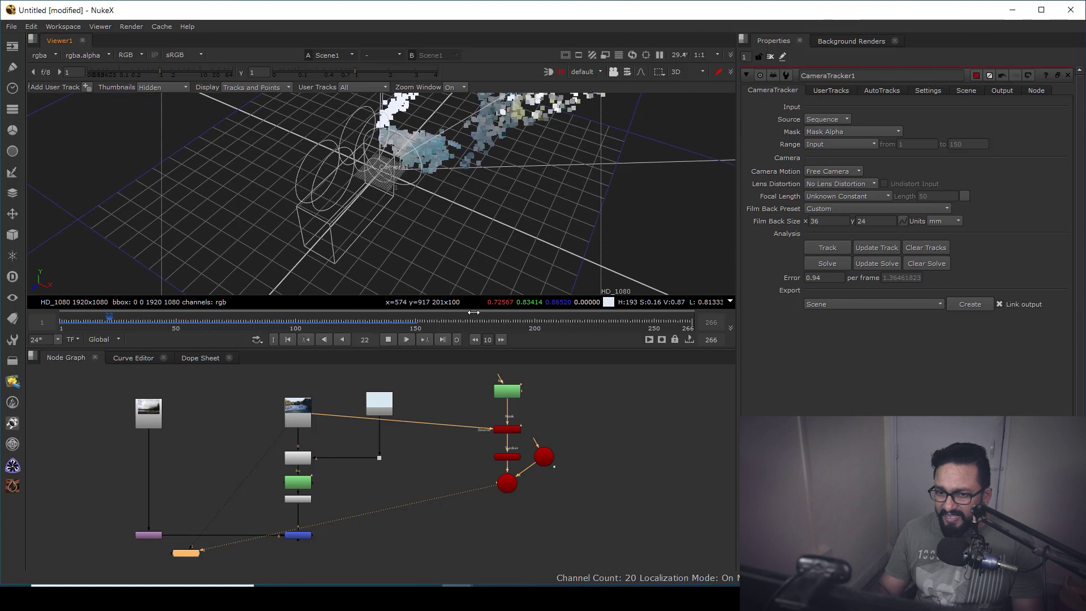
{"action": "left_click", "coordinate": [389, 339]}
{"action": "left_click_drag", "start_coordinate": [500, 286], "coordinate": [219, 133], "text": "ctrl"}
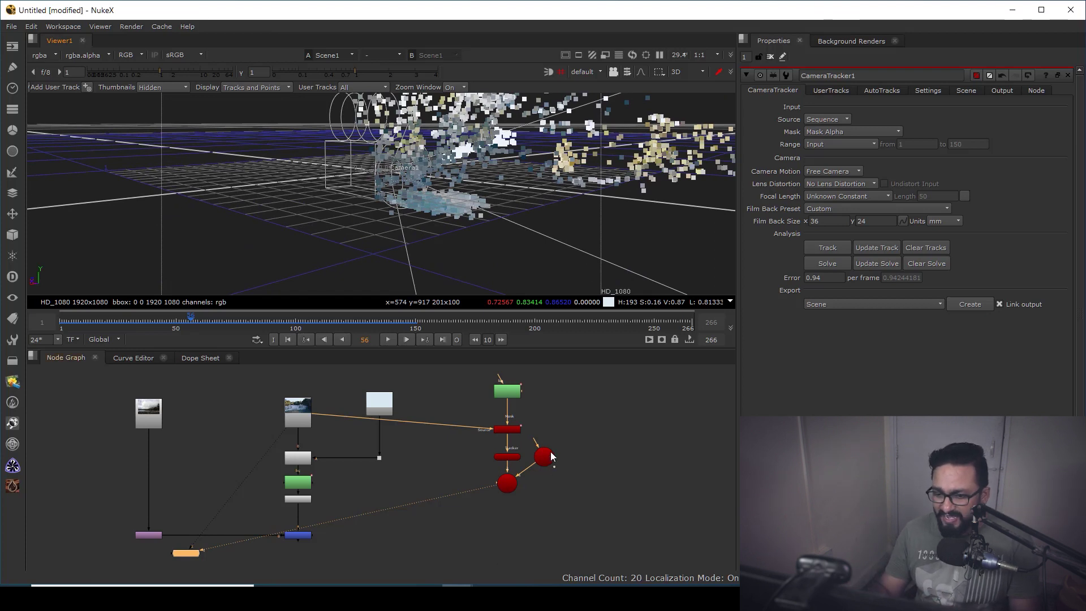
{"action": "left_click_drag", "start_coordinate": [443, 174], "coordinate": [526, 291], "text": "ctrl"}
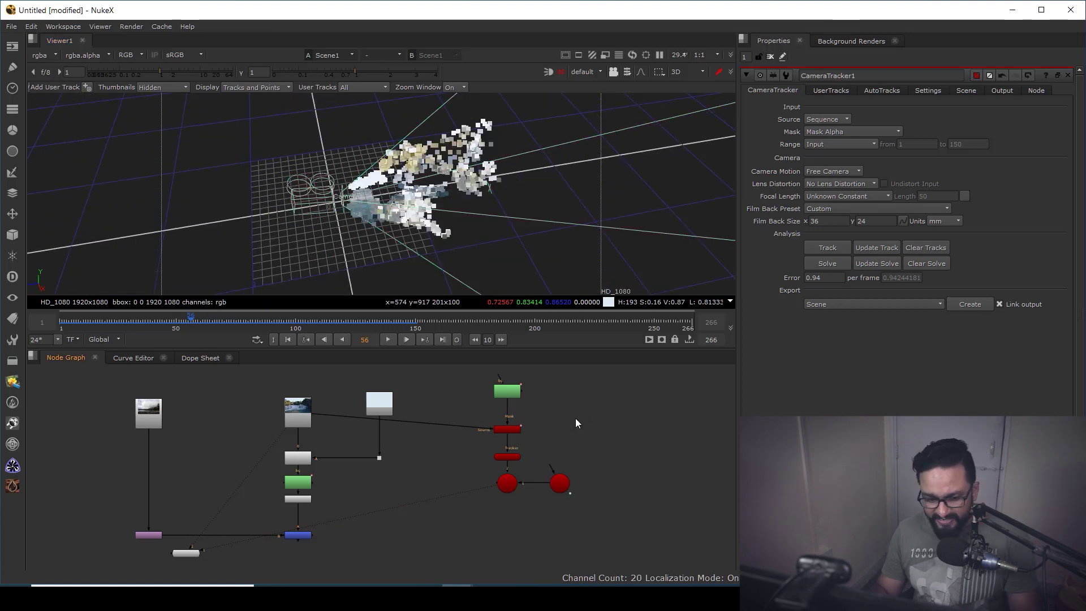
Add a Sphere geometry node and set its uniform scale to 3.3.
{"action": "key", "text": "Tab"}
{"action": "type", "text": "spher"}
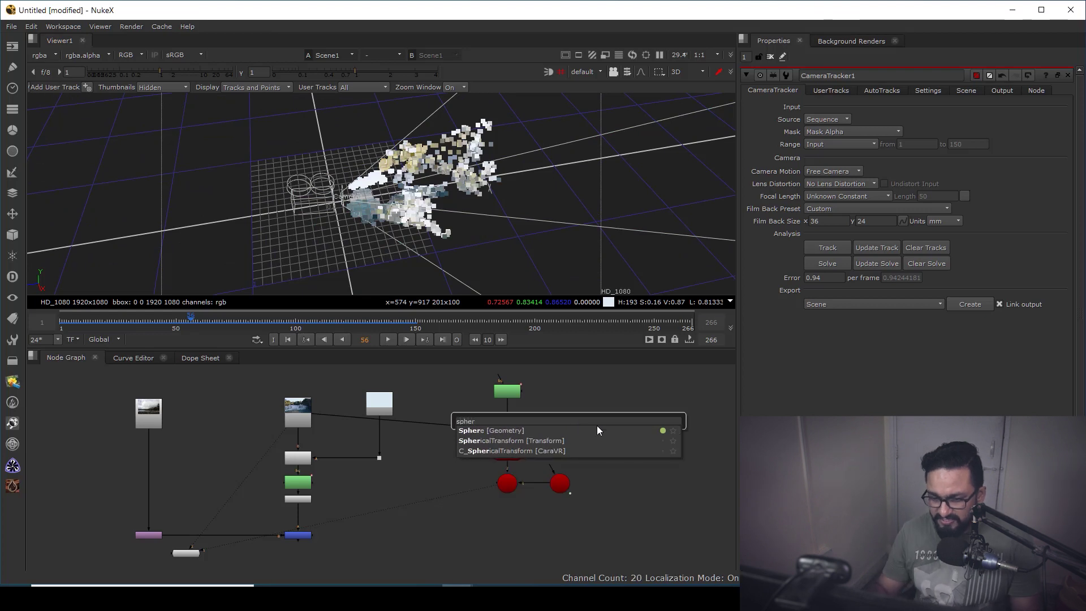
{"action": "left_click", "coordinate": [484, 431]}
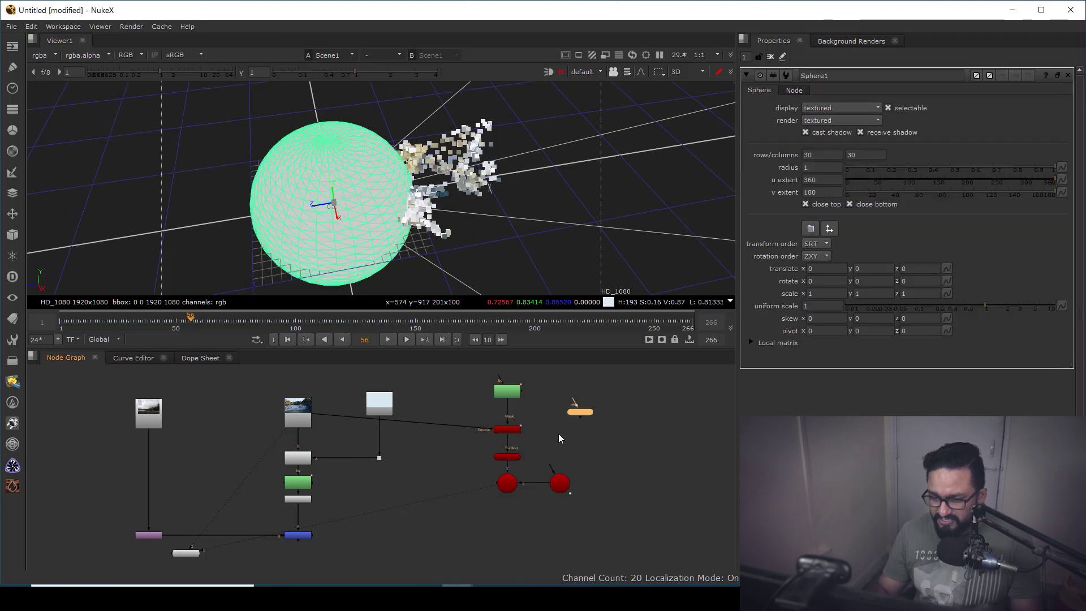
{"action": "scroll", "coordinate": [599, 430], "scroll_direction": "up", "scroll_amount": 3}
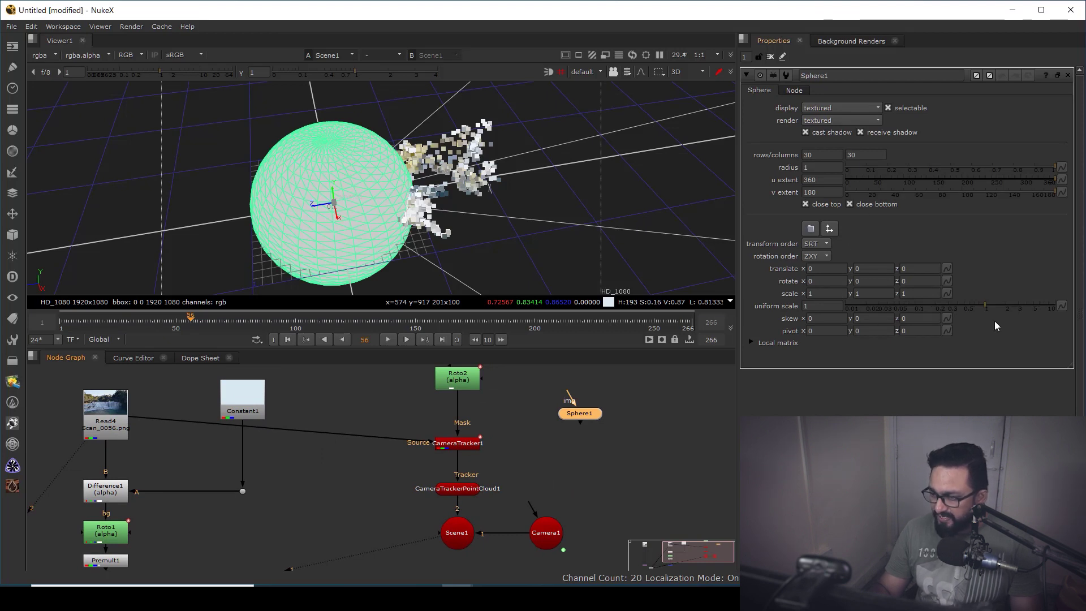
{"action": "left_click_drag", "start_coordinate": [985, 308], "coordinate": [1020, 308]}
{"action": "scroll", "coordinate": [375, 242], "scroll_direction": "down", "scroll_amount": 5}
{"action": "scroll", "coordinate": [327, 473], "scroll_direction": "down", "scroll_amount": 2}
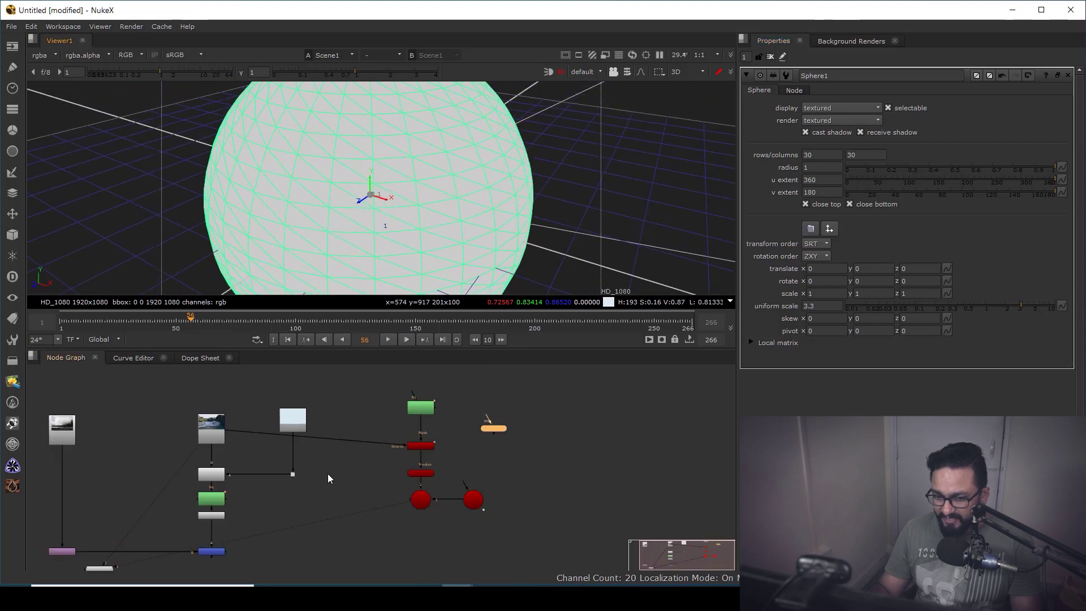
Detach the Read1 sky image from its old branch, connect it to Sphere1's img input, and connect Sphere1 to Scene1.
{"action": "left_click_drag", "start_coordinate": [66, 518], "coordinate": [125, 481]}
{"action": "left_click_drag", "start_coordinate": [69, 435], "coordinate": [87, 431]}
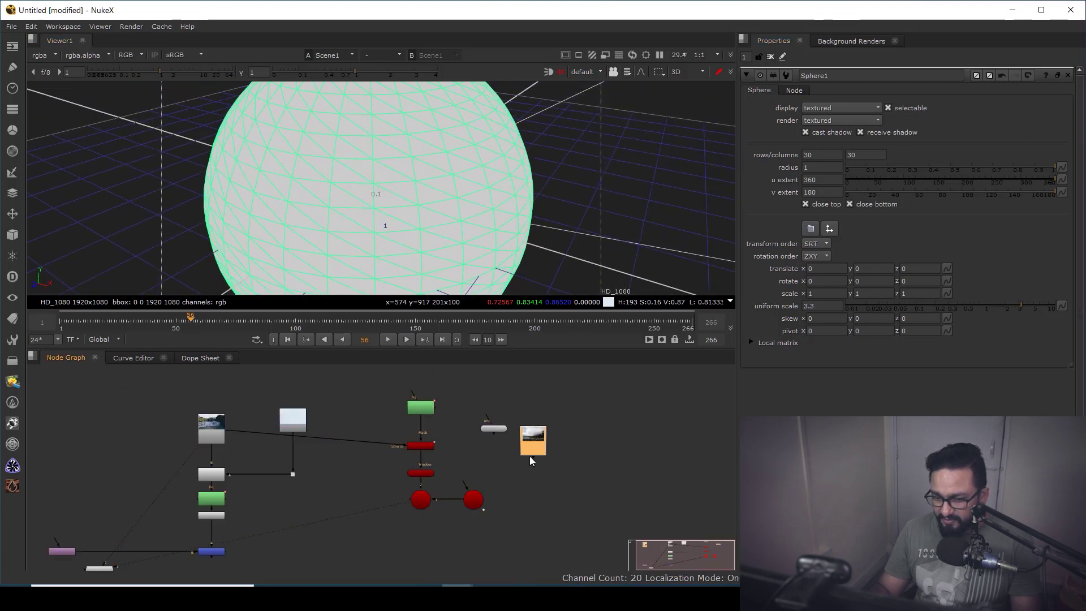
{"action": "scroll", "coordinate": [502, 446], "scroll_direction": "up", "scroll_amount": 2}
{"action": "mouse_move", "coordinate": [498, 433]}
{"action": "left_mouse_down"}
{"action": "mouse_move", "coordinate": [384, 507]}
{"action": "mouse_move", "coordinate": [484, 444]}
{"action": "left_mouse_up"}
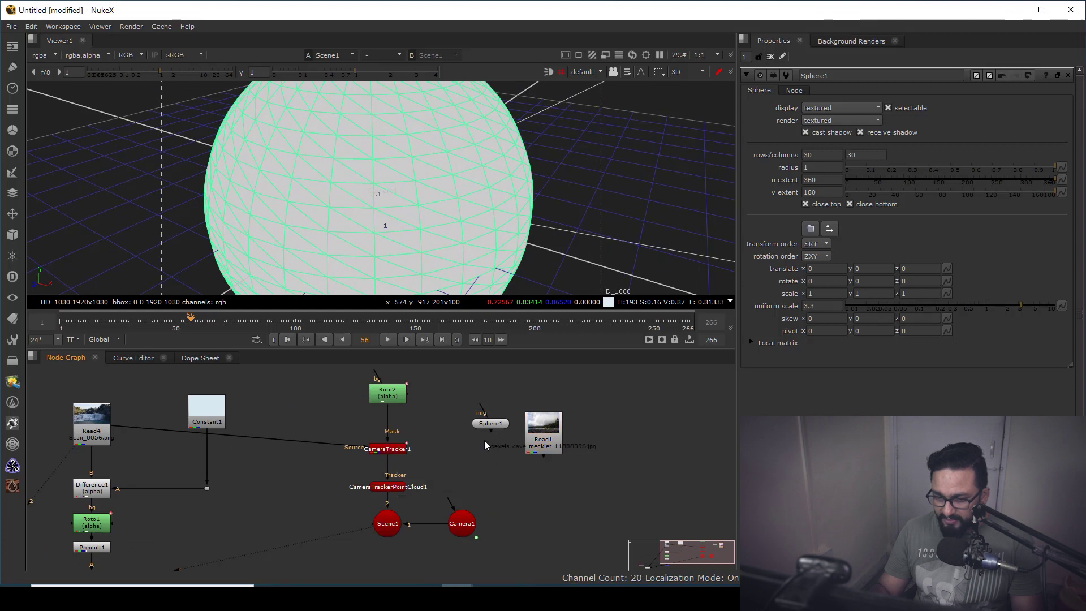
{"action": "left_click_drag", "start_coordinate": [390, 523], "coordinate": [389, 523]}
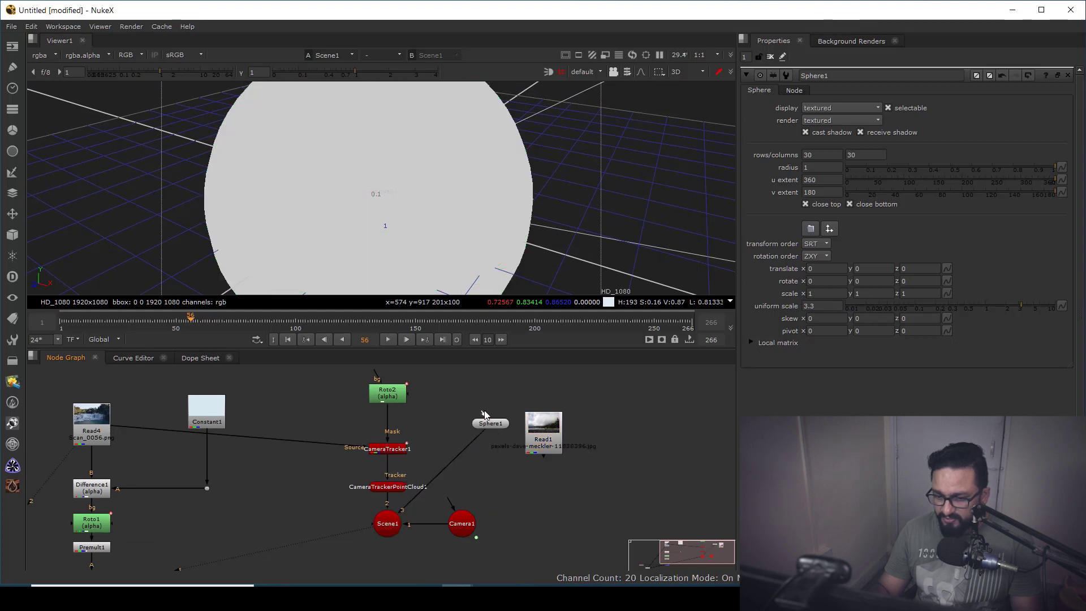
{"action": "left_click_drag", "start_coordinate": [484, 411], "coordinate": [484, 376]}
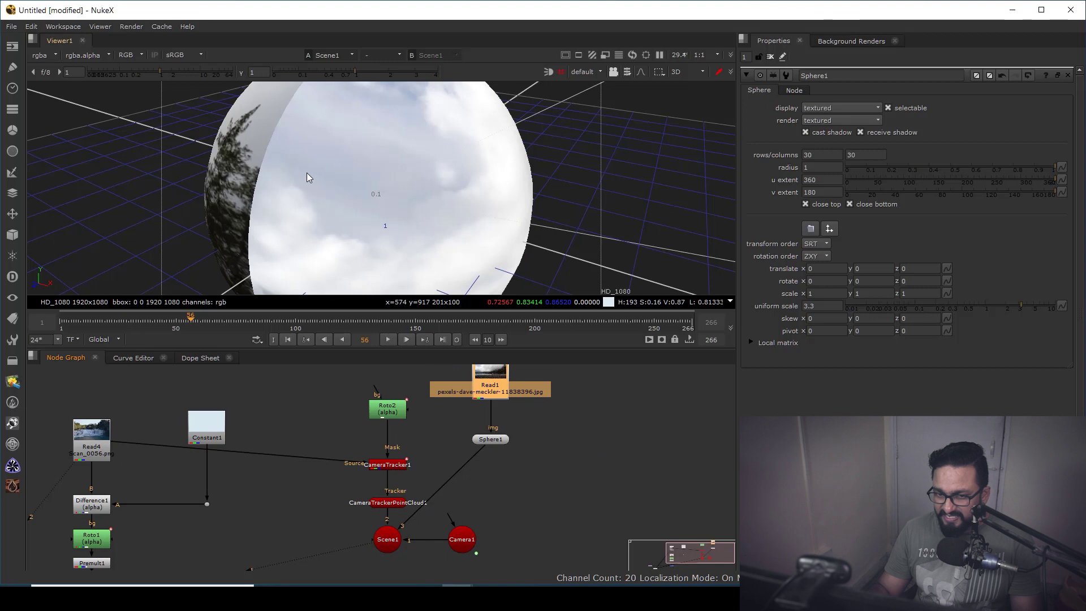
{"action": "left_click_drag", "start_coordinate": [308, 178], "coordinate": [456, 218], "text": "ctrl"}
Add a ScanlineRender node below Scene1, with the scene connected to its obj/scn input.
{"action": "scroll", "coordinate": [417, 520], "scroll_direction": "down", "scroll_amount": 2}
{"action": "left_click", "coordinate": [399, 532]}
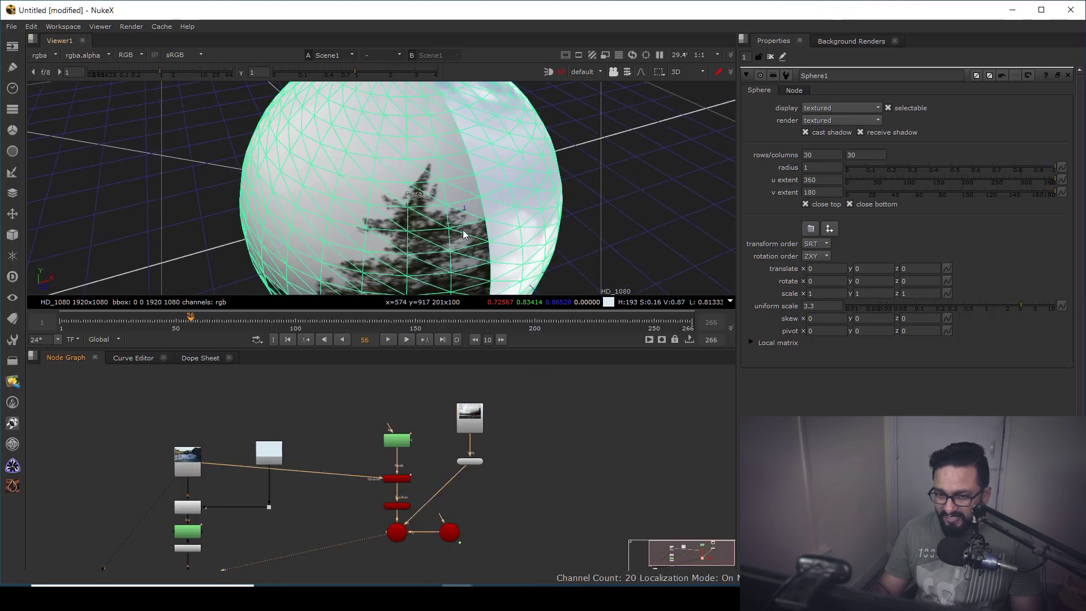
{"action": "middle_click_drag", "start_coordinate": [497, 504], "coordinate": [491, 433]}
{"action": "key", "text": "Tab"}
{"action": "type", "text": "sd"}
{"action": "key", "text": "Return"}
{"action": "left_click_drag", "start_coordinate": [492, 433], "coordinate": [365, 394]}
{"action": "scroll", "coordinate": [404, 481], "scroll_direction": "up", "scroll_amount": 4}
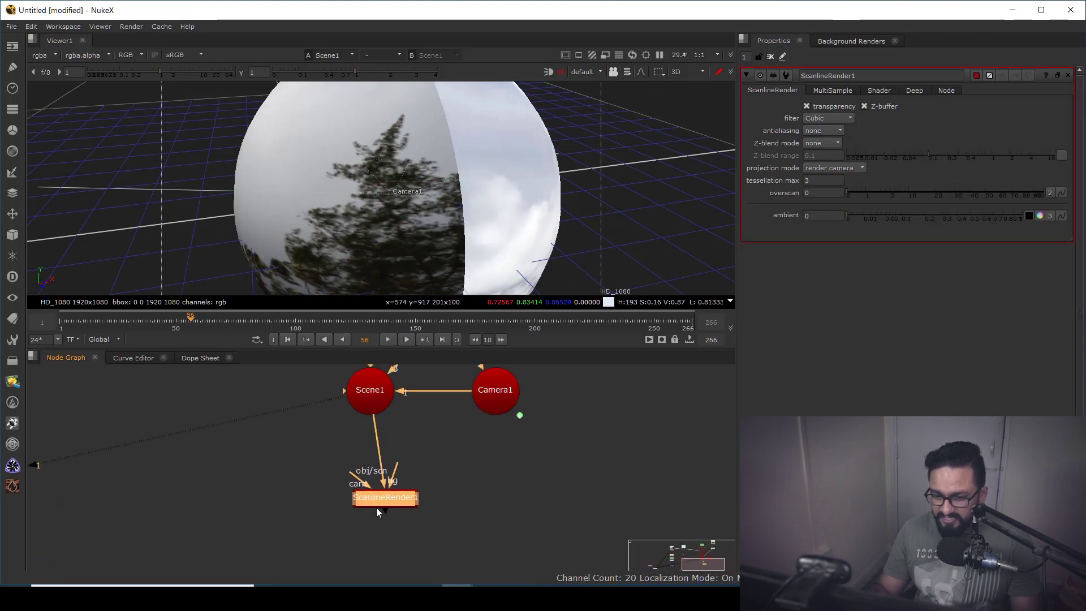
Connect ScanlineRender1's cam input to Camera1, route the connection through a corner dot, and view the render in 2D.
{"action": "left_click_drag", "start_coordinate": [377, 508], "coordinate": [369, 507]}
{"action": "left_click_drag", "start_coordinate": [380, 469], "coordinate": [491, 401]}
{"action": "left_click_drag", "start_coordinate": [432, 450], "coordinate": [495, 502], "text": "ctrl"}
{"action": "left_click", "coordinate": [370, 501]}
{"action": "key", "text": "1"}
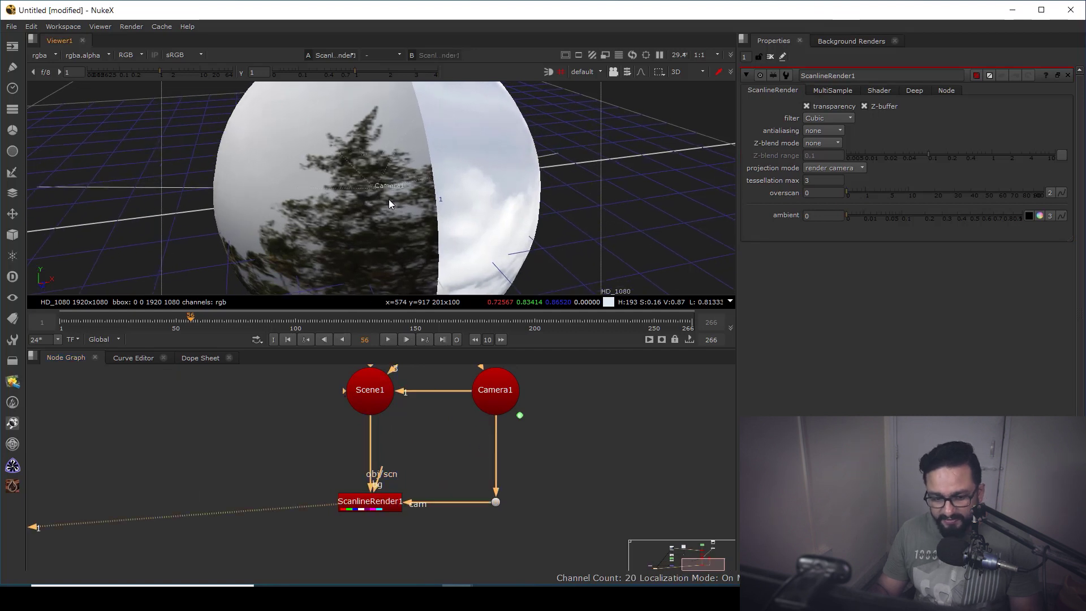
{"action": "key", "text": "Tab"}
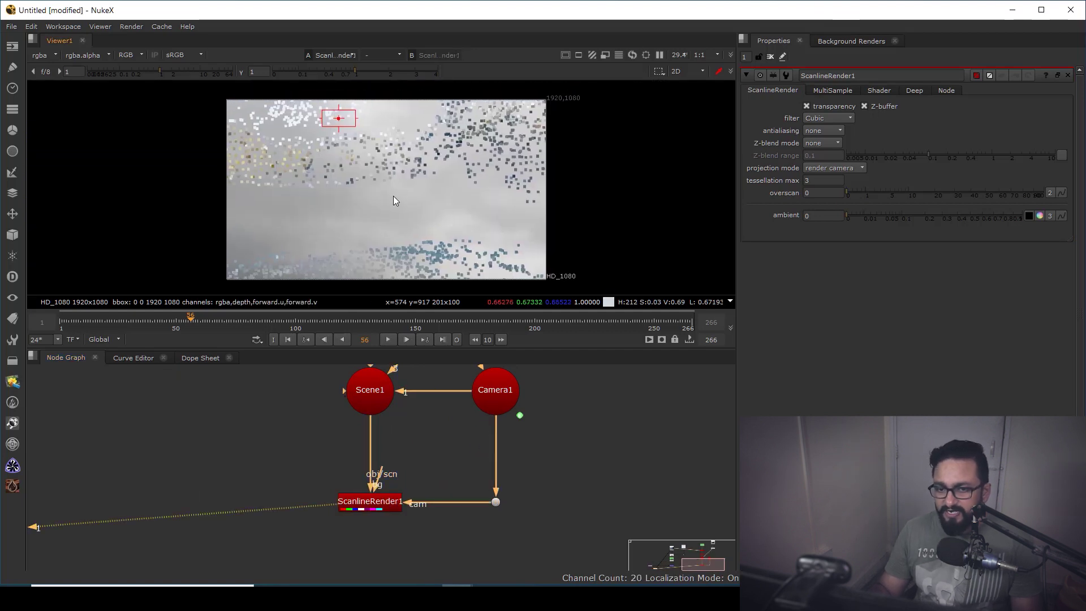
Set CameraTrackerPointCloud1's render mode to off.
{"action": "middle_click_drag", "start_coordinate": [412, 447], "coordinate": [419, 537]}
{"action": "middle_click_drag", "start_coordinate": [414, 417], "coordinate": [415, 505]}
{"action": "double_click", "coordinate": [382, 509]}
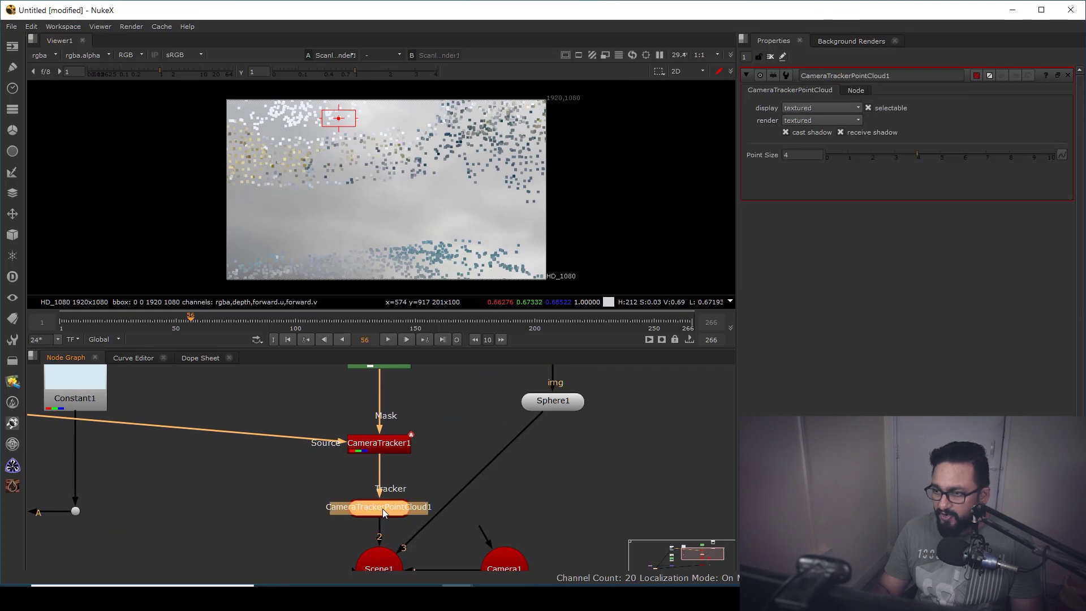
{"action": "left_click", "coordinate": [799, 120]}
{"action": "left_click", "coordinate": [808, 79]}
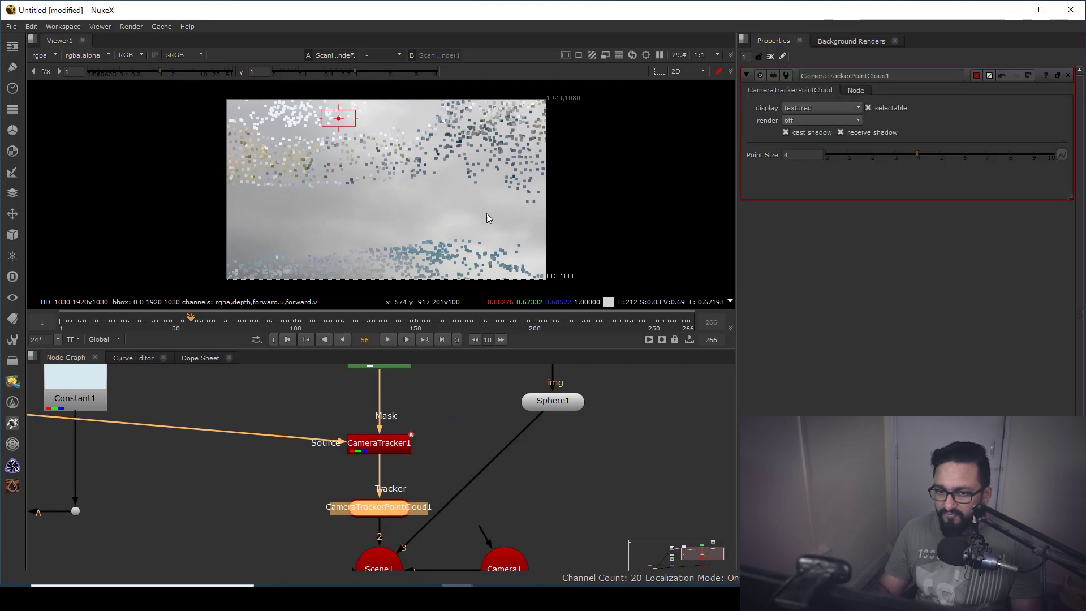
Insert a Transform node between Read1 and Sphere1 and set its scale to 0.255.
{"action": "middle_click_drag", "start_coordinate": [575, 424], "coordinate": [551, 562]}
{"action": "left_click", "coordinate": [531, 419]}
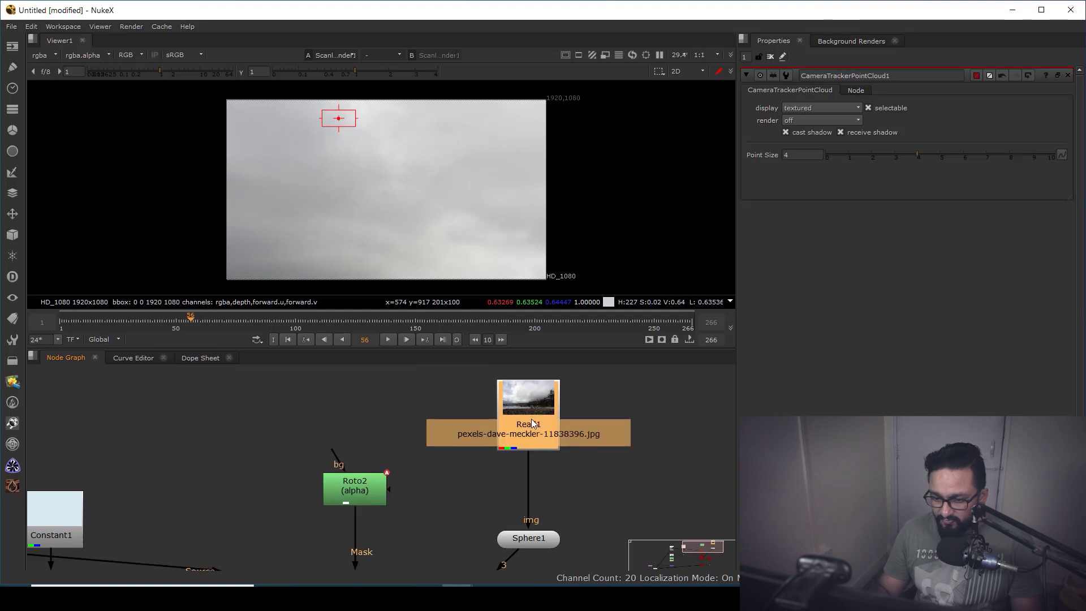
{"action": "key", "text": "t"}
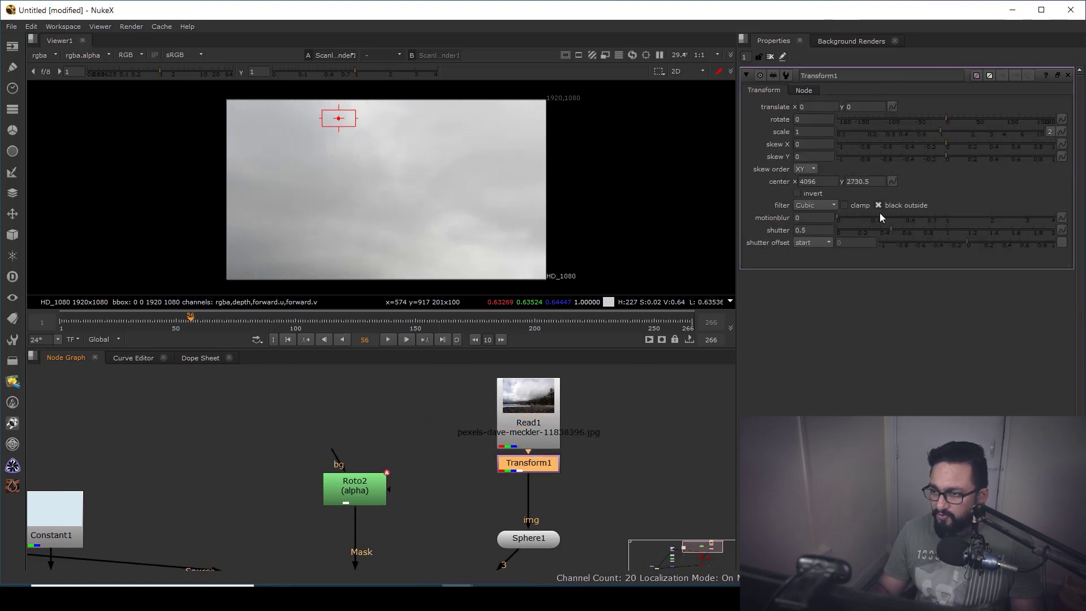
{"action": "left_click_drag", "start_coordinate": [940, 133], "coordinate": [918, 137]}
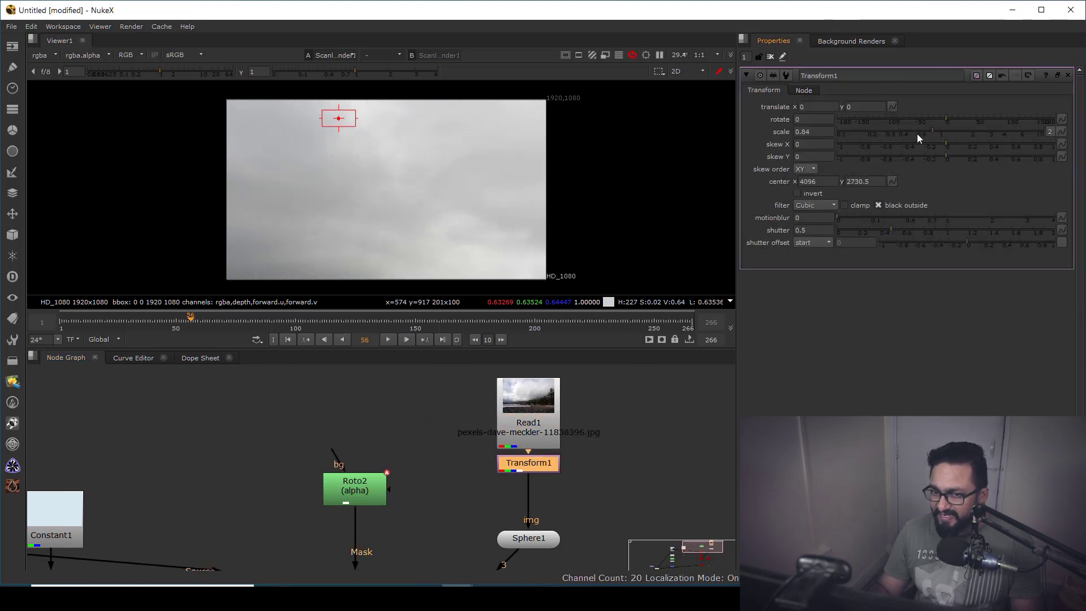
{"action": "mouse_move", "coordinate": [895, 138]}
{"action": "left_mouse_down"}
{"action": "mouse_move", "coordinate": [857, 147]}
{"action": "mouse_move", "coordinate": [879, 145]}
{"action": "left_mouse_up"}
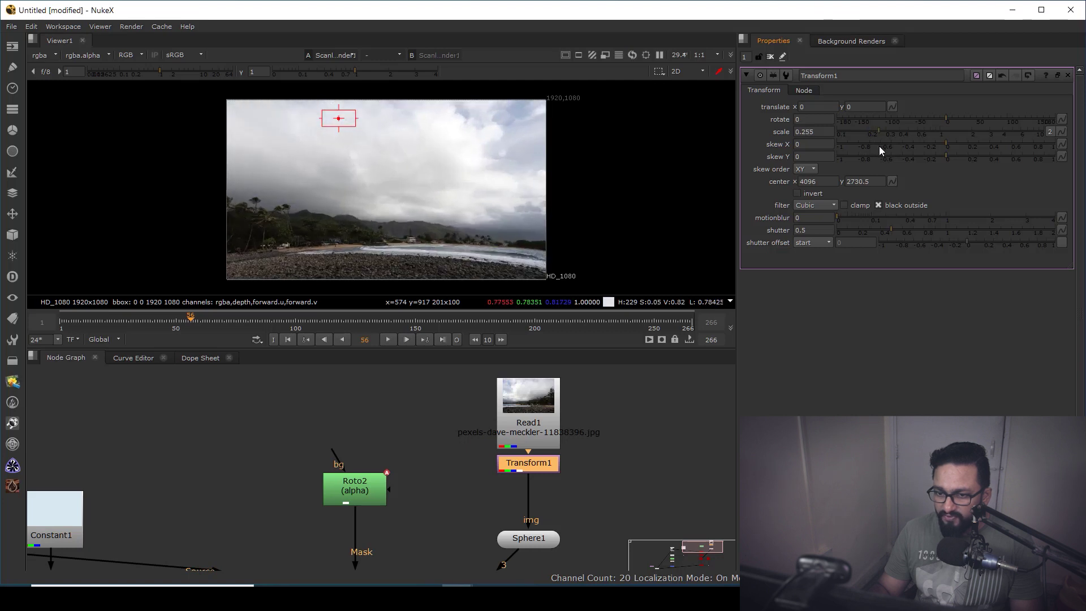
Play and scrub the rendered sky from the first frame to about frame 133 to check its frame coverage.
{"action": "left_click", "coordinate": [303, 338]}
{"action": "left_click", "coordinate": [388, 338]}
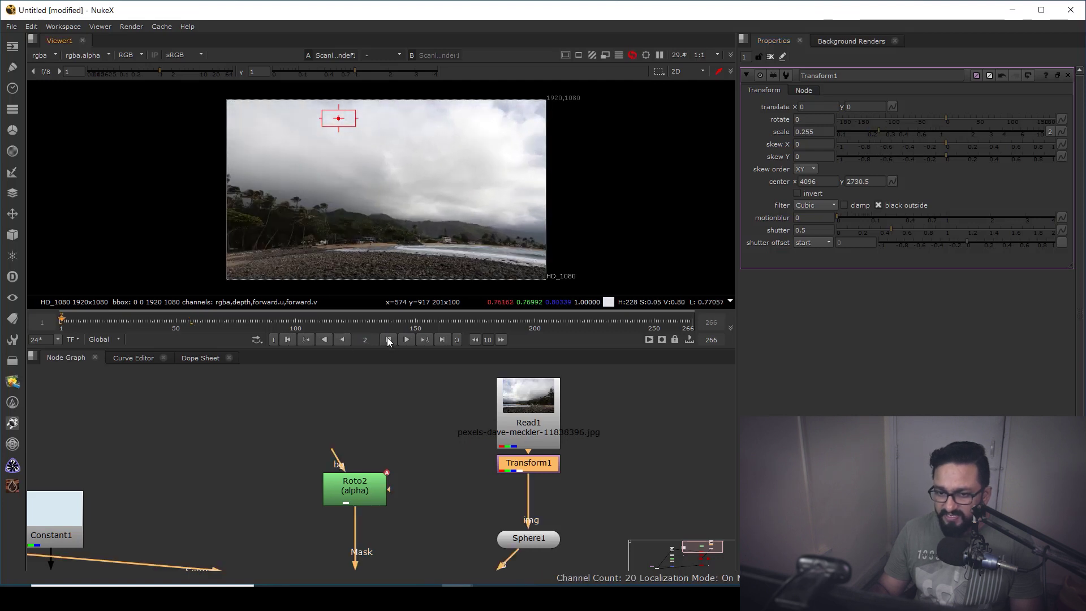
{"action": "left_click_drag", "start_coordinate": [138, 319], "coordinate": [356, 322]}
{"action": "left_click", "coordinate": [388, 338]}
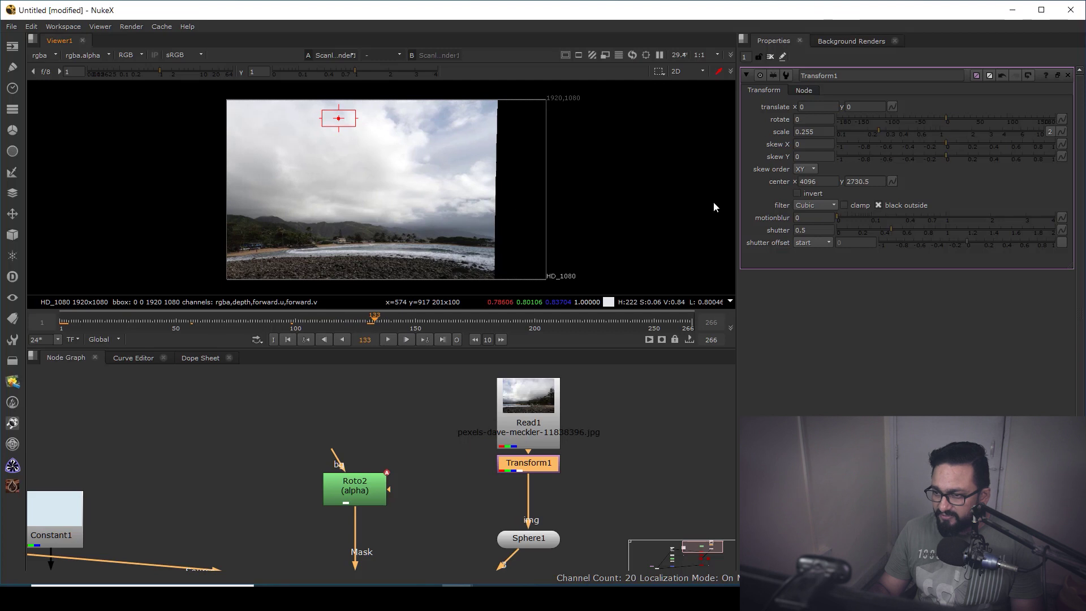
Set Transform1's scale to 0.335 to fill the frame with the sky image.
{"action": "left_click", "coordinate": [803, 132]}
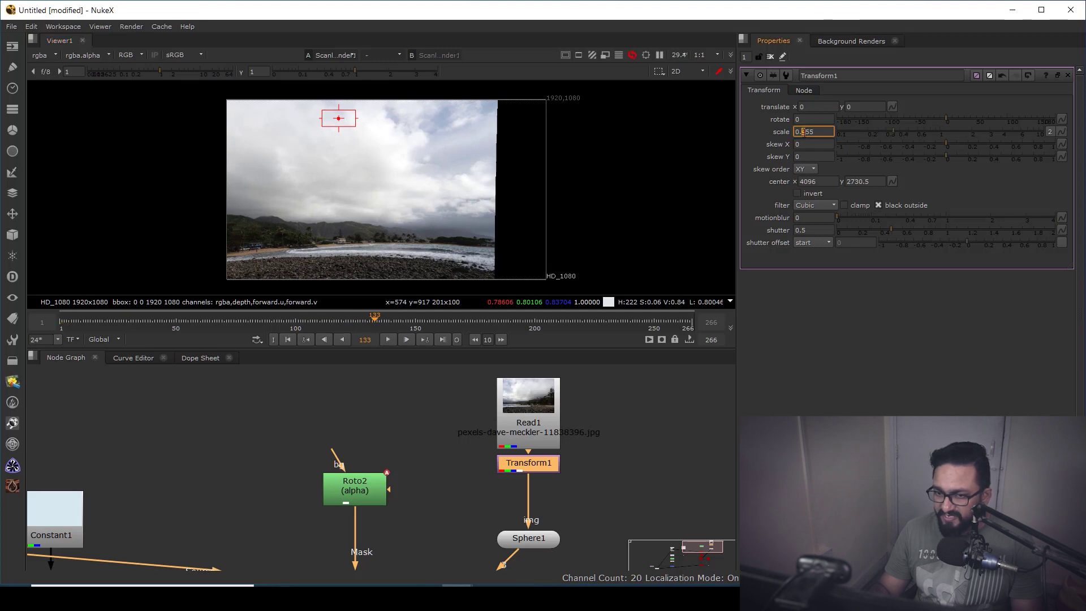
{"action": "key", "text": "Up"}
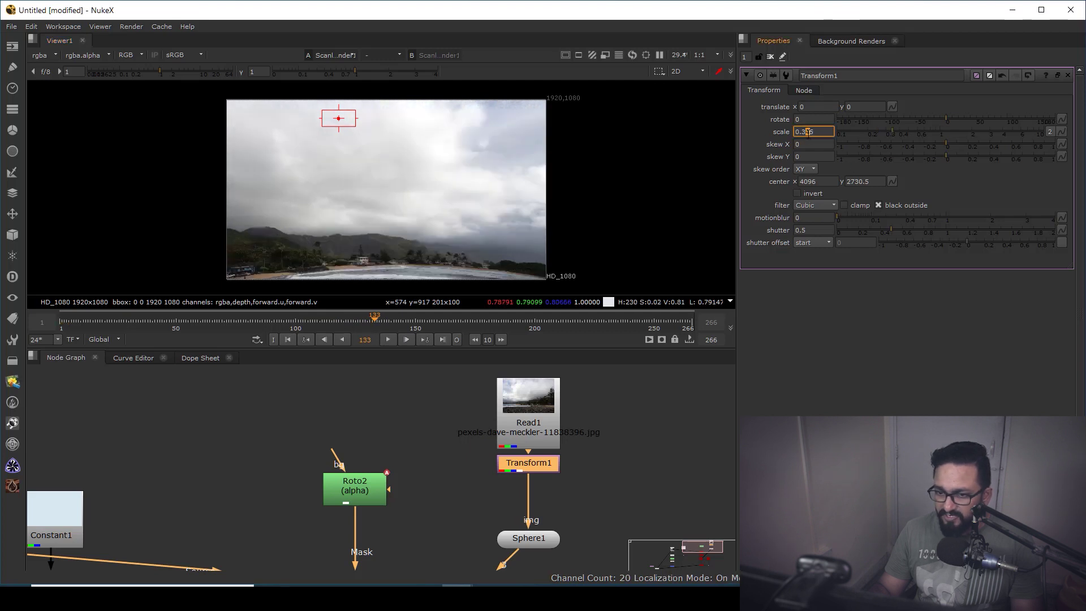
{"action": "key", "text": "Up"}
{"action": "key", "text": "Down"}
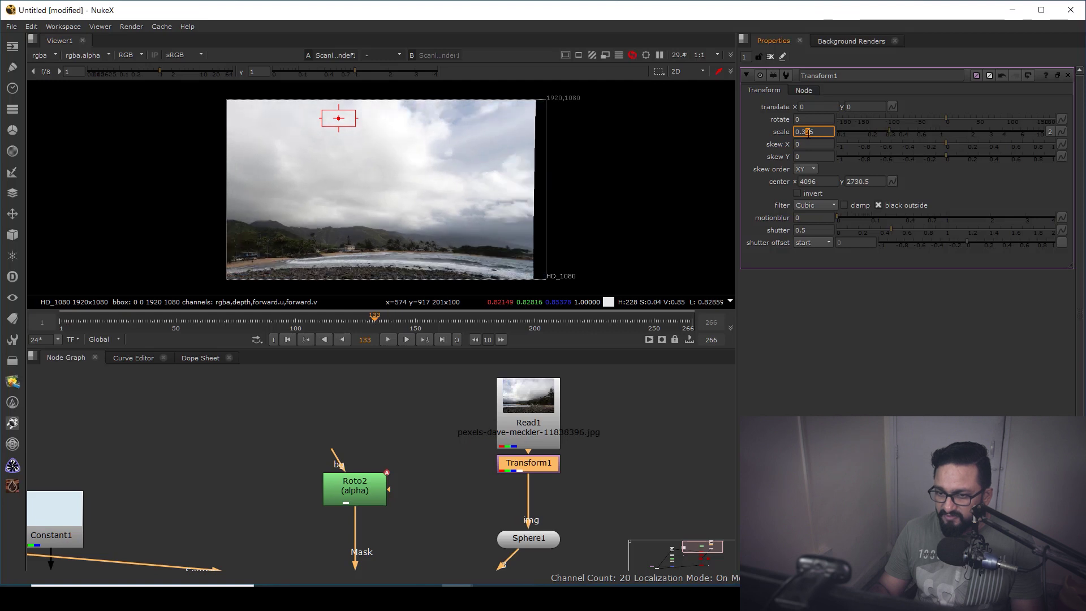
{"action": "key", "text": "Up"}
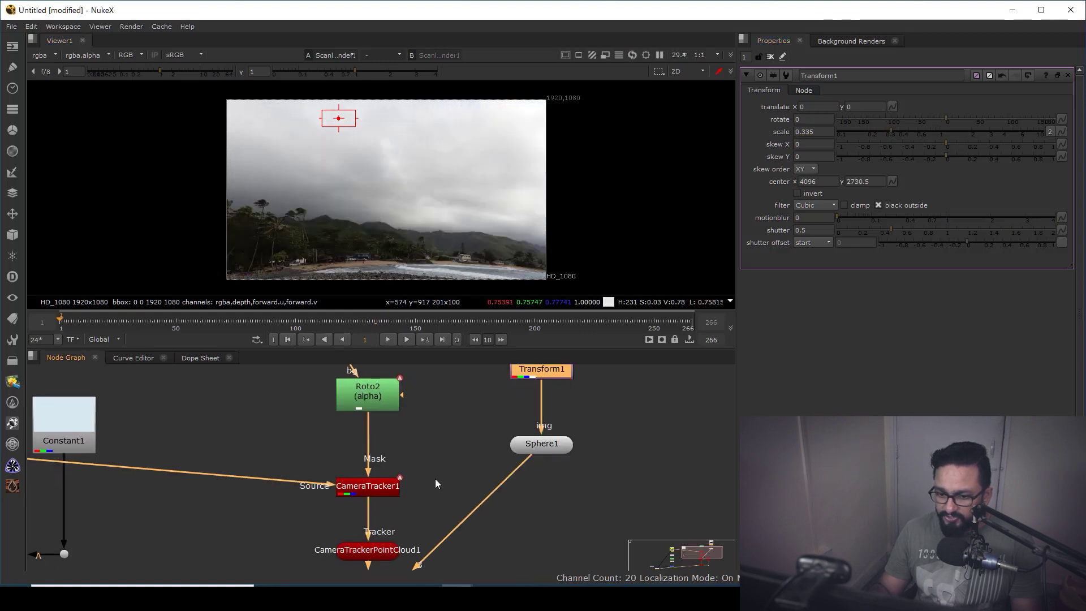
Connect ScanlineRender1 to Merge1's B input as the background and view Merge1's output.
{"action": "scroll", "coordinate": [436, 478], "scroll_direction": "up", "scroll_amount": 3}
{"action": "scroll", "coordinate": [421, 517], "scroll_direction": "down", "scroll_amount": 3}
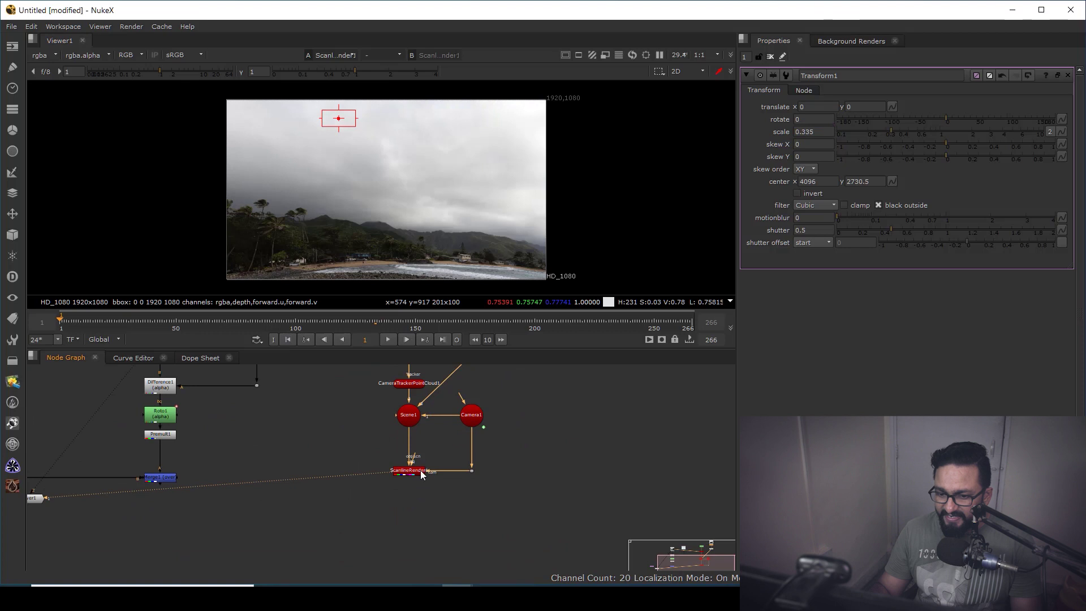
{"action": "middle_click_drag", "start_coordinate": [436, 460], "coordinate": [542, 471]}
{"action": "middle_click_drag", "start_coordinate": [366, 434], "coordinate": [402, 382]}
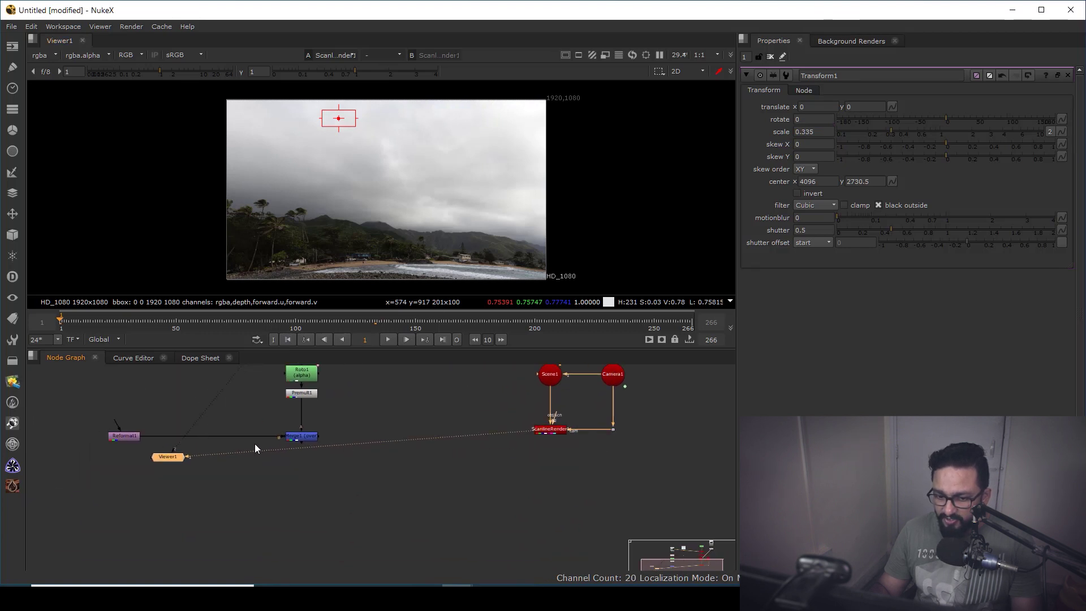
{"action": "scroll", "coordinate": [311, 427], "scroll_direction": "up", "scroll_amount": 3}
{"action": "left_click_drag", "start_coordinate": [312, 424], "coordinate": [715, 435]}
{"action": "left_click_drag", "start_coordinate": [280, 447], "coordinate": [282, 439]}
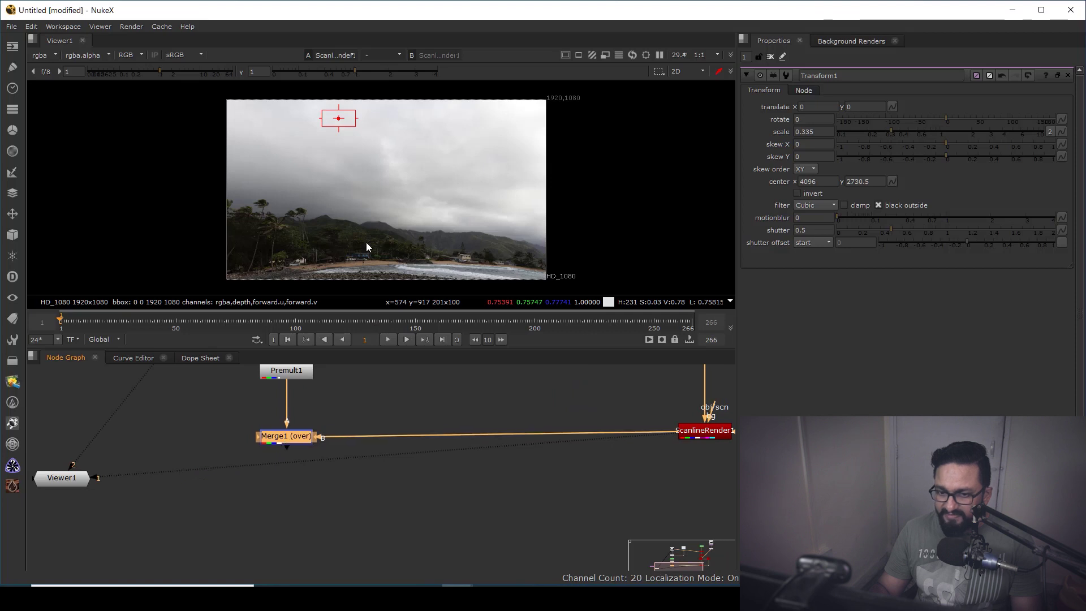
{"action": "key", "text": "1"}
{"action": "scroll", "coordinate": [391, 225], "scroll_direction": "up", "scroll_amount": 6}
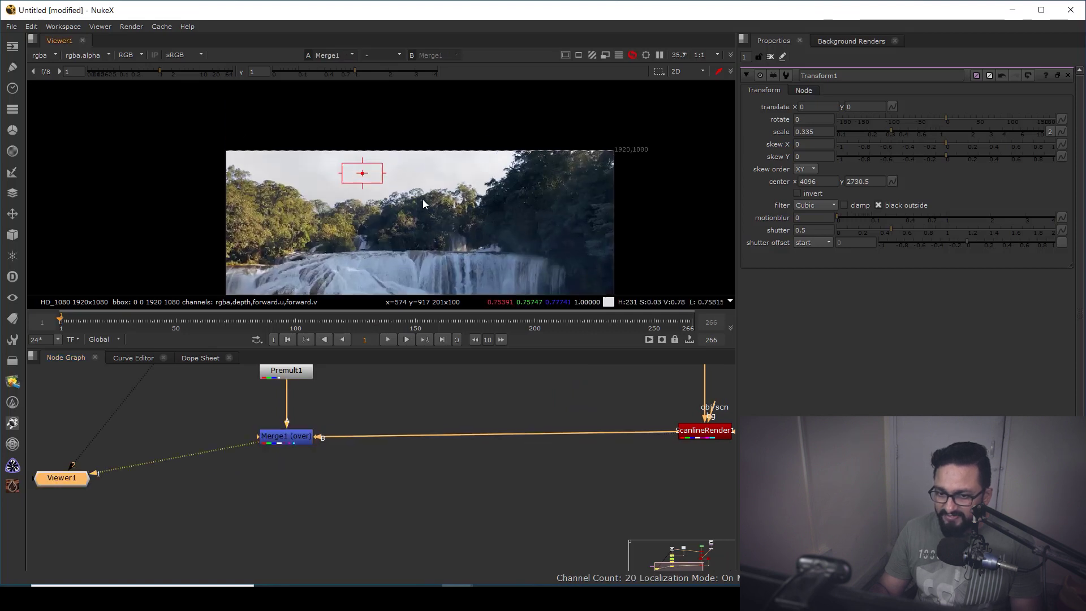
{"action": "scroll", "coordinate": [446, 216], "scroll_direction": "down", "scroll_amount": 4}
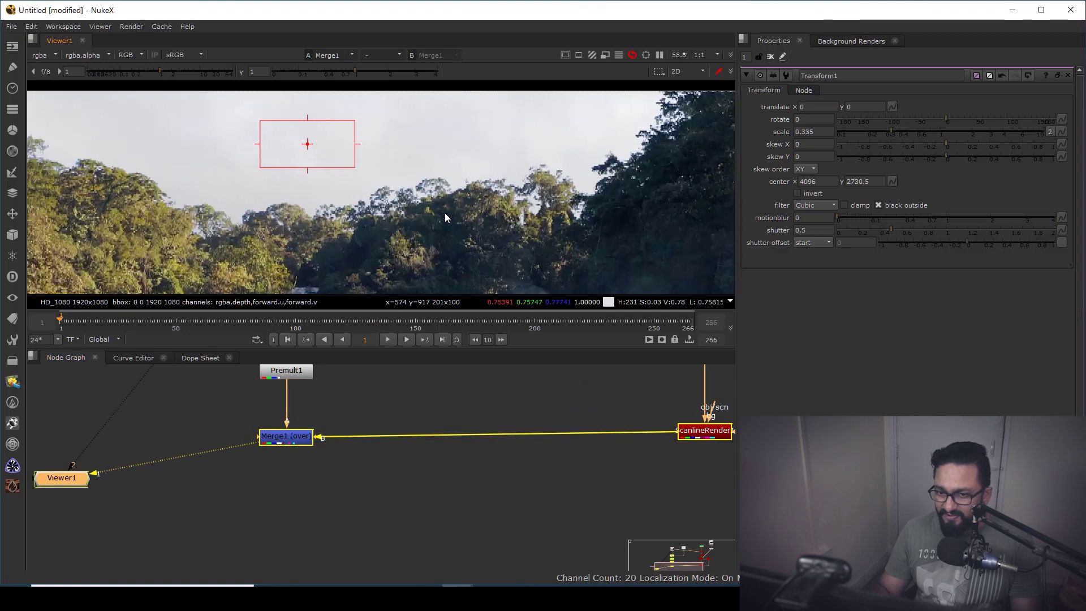
{"action": "middle_click_drag", "start_coordinate": [502, 391], "coordinate": [448, 394]}
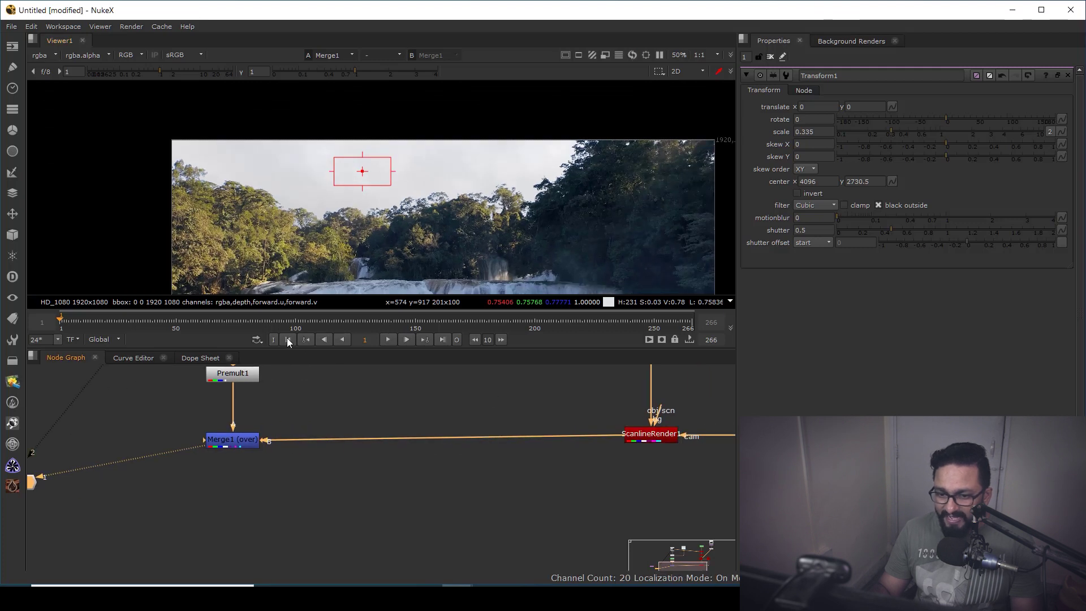
Insert a Mirror node between Transform1 and Sphere1 and enable its horizontal flop.
{"action": "middle_click_drag", "start_coordinate": [660, 411], "coordinate": [434, 530]}
{"action": "scroll", "coordinate": [526, 512], "scroll_direction": "down", "scroll_amount": 2}
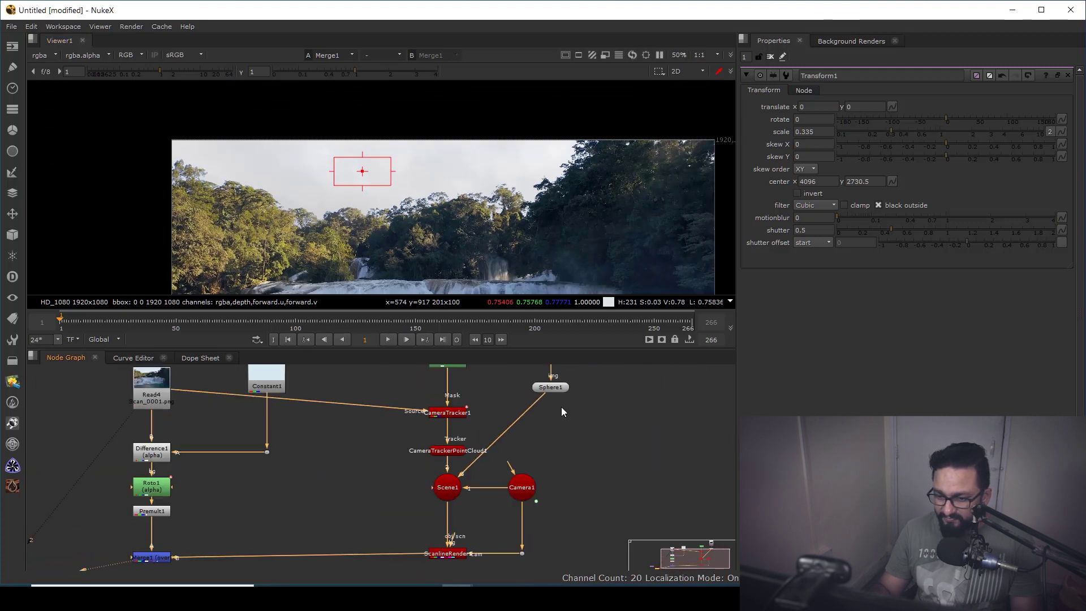
{"action": "middle_click_drag", "start_coordinate": [561, 406], "coordinate": [531, 511]}
{"action": "scroll", "coordinate": [530, 511], "scroll_direction": "up", "scroll_amount": 2}
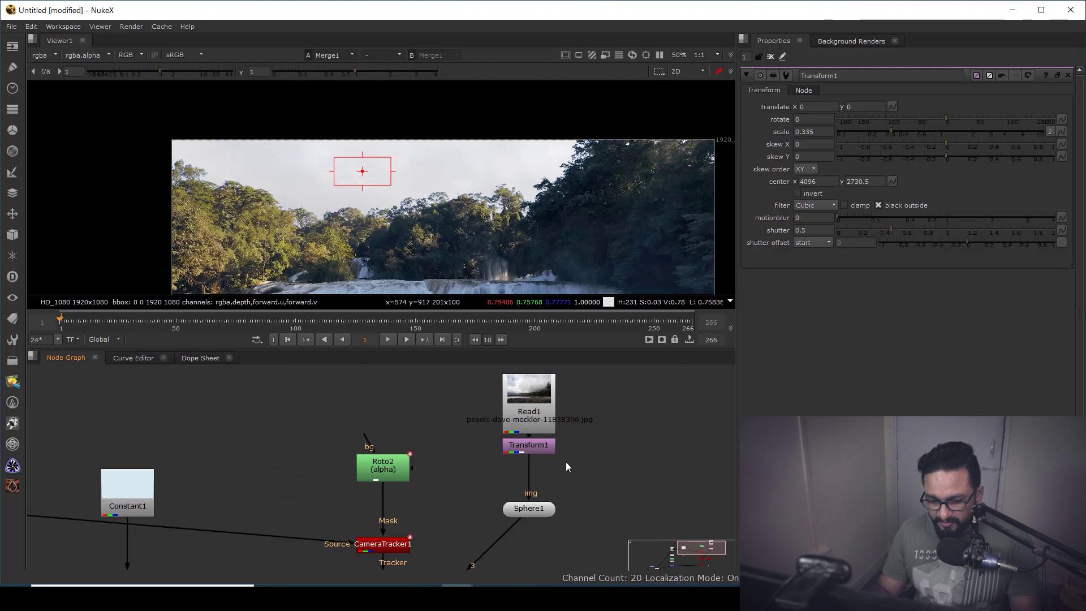
{"action": "key", "text": "Tab"}
{"action": "type", "text": "mir"}
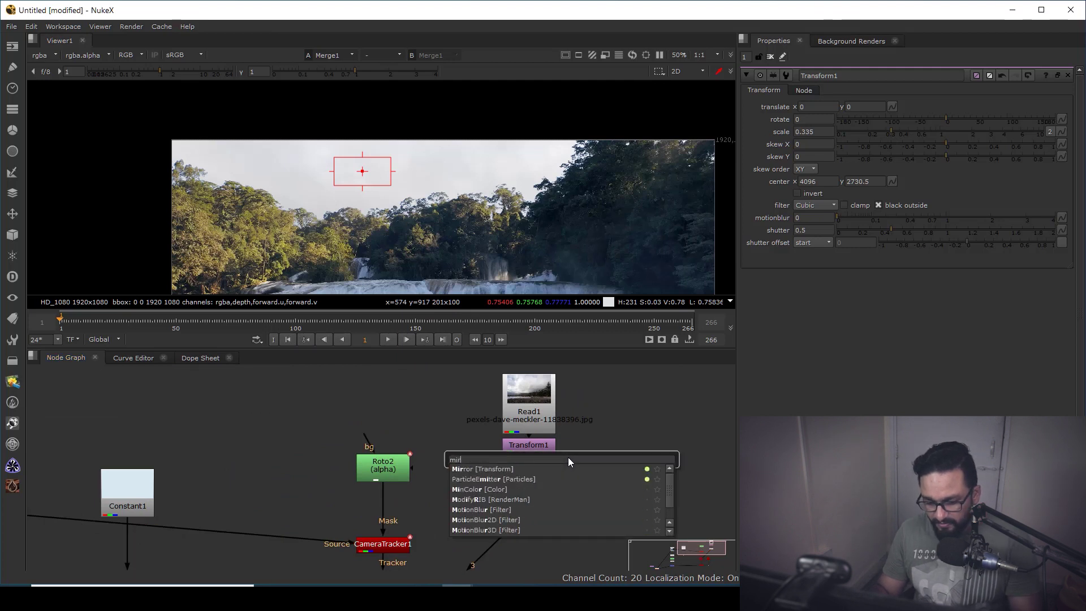
{"action": "key", "text": "Return"}
{"action": "left_click_drag", "start_coordinate": [540, 476], "coordinate": [528, 481]}
{"action": "key", "text": "1"}
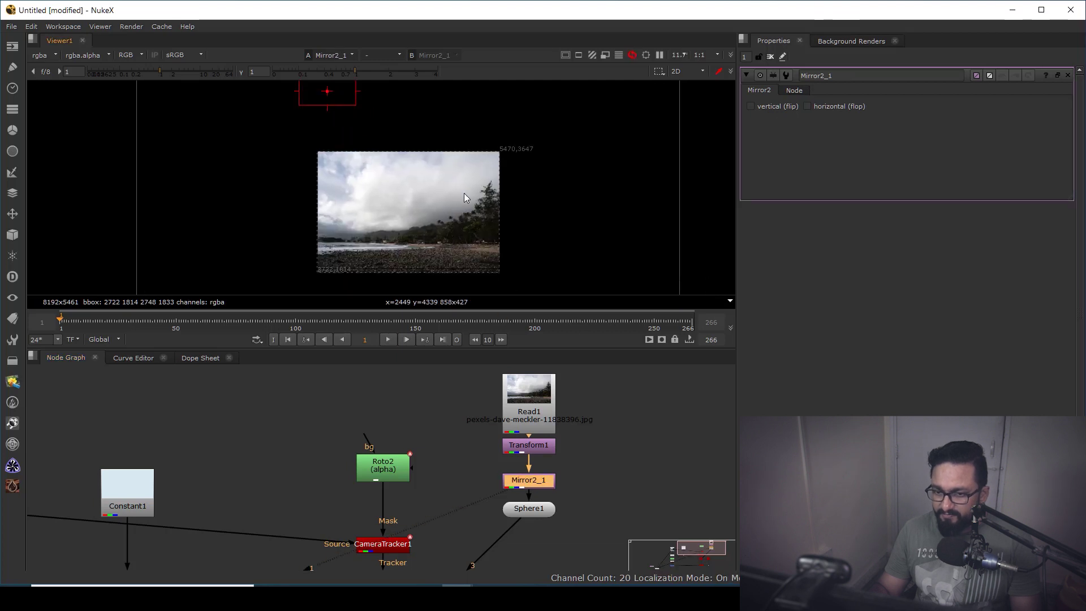
{"action": "left_click", "coordinate": [830, 107]}
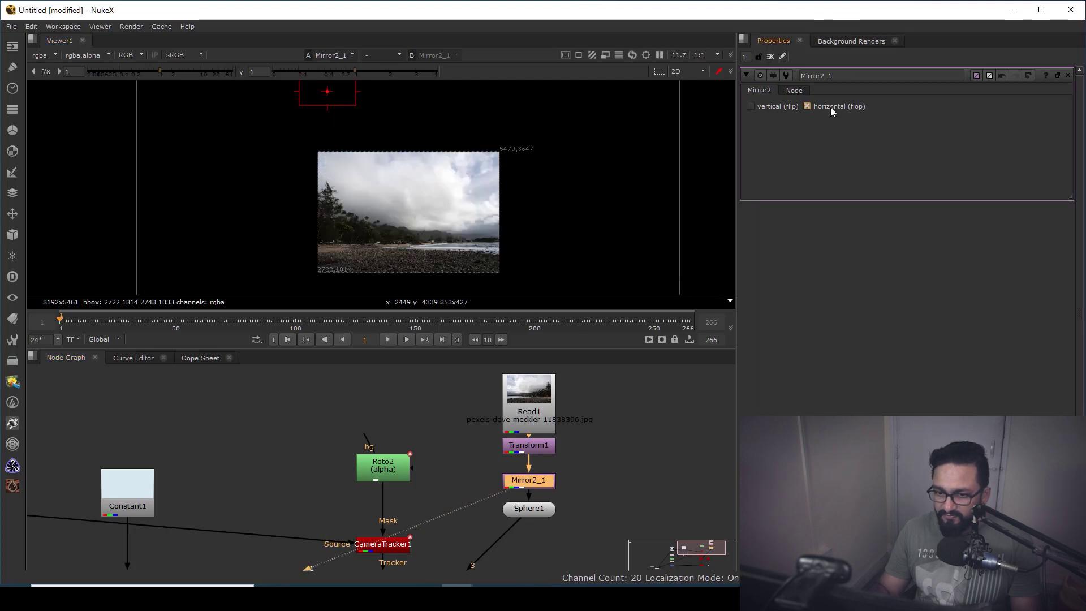
View Merge1's output, inspect the sky with the viewer gamma lowered, and reset the viewer gamma.
{"action": "scroll", "coordinate": [311, 510], "scroll_direction": "down", "scroll_amount": 3}
{"action": "middle_click_drag", "start_coordinate": [311, 510], "coordinate": [352, 435]}
{"action": "left_click_drag", "start_coordinate": [331, 440], "coordinate": [258, 494]}
{"action": "key", "text": "1"}
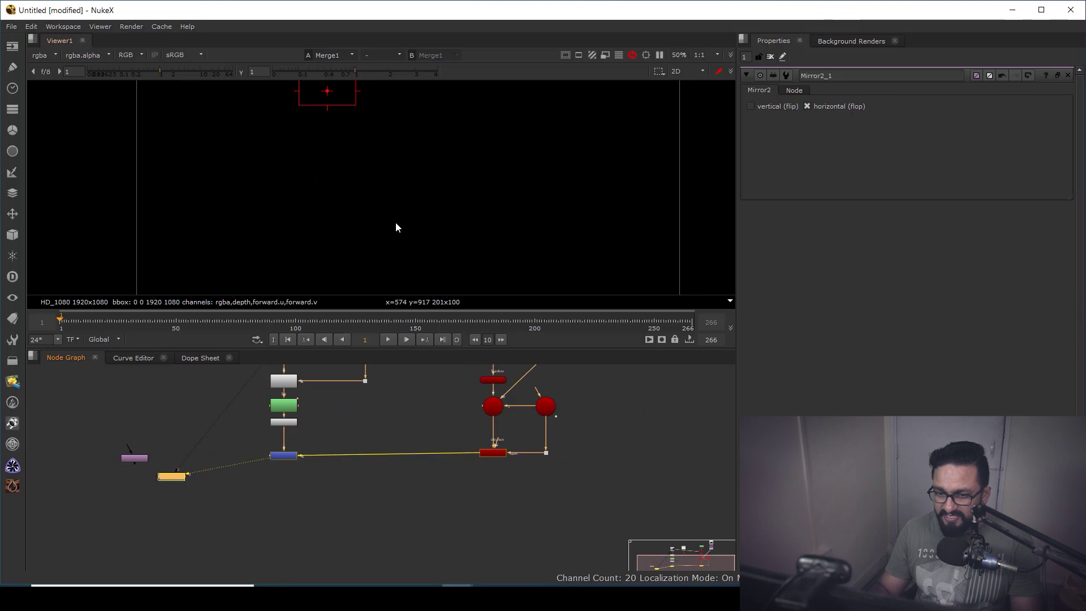
{"action": "middle_click_drag", "start_coordinate": [314, 104], "coordinate": [341, 218]}
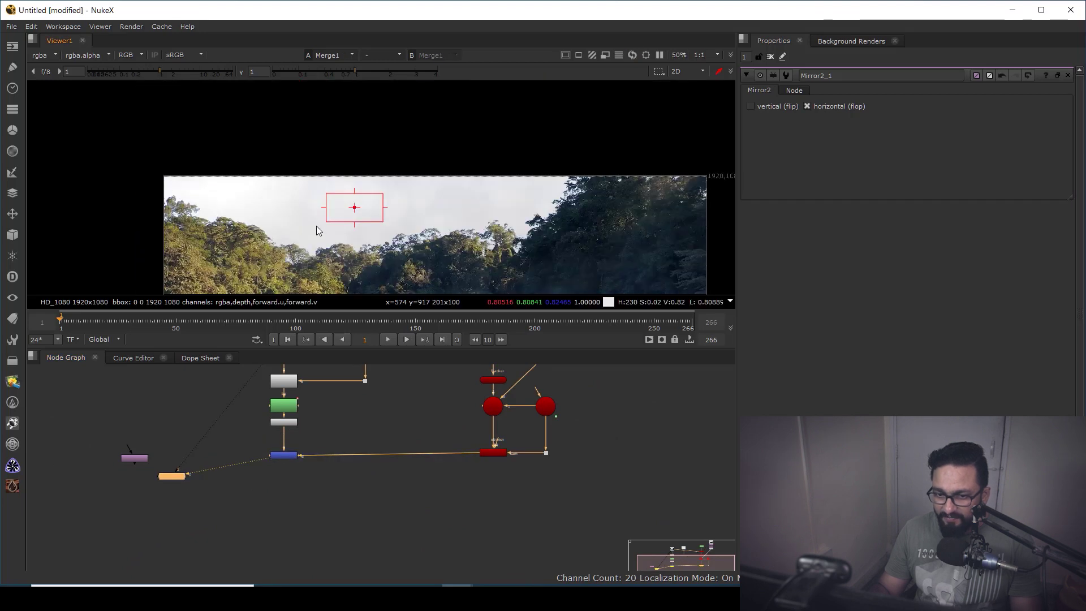
{"action": "scroll", "coordinate": [315, 225], "scroll_direction": "up", "scroll_amount": 3}
{"action": "left_click_drag", "start_coordinate": [358, 69], "coordinate": [294, 80]}
{"action": "left_click", "coordinate": [315, 74], "text": "ctrl"}
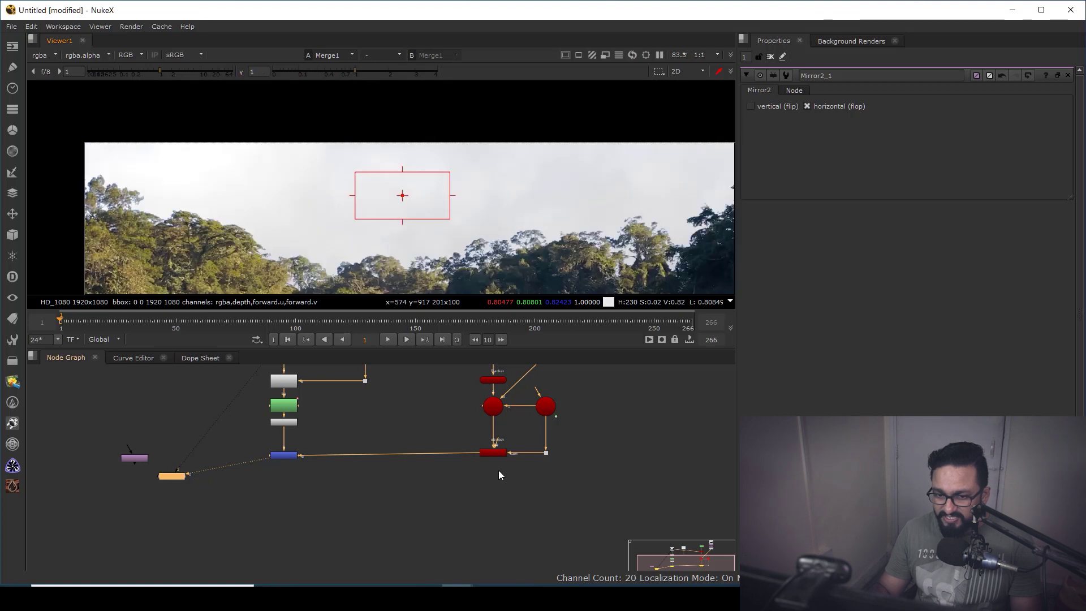
Insert a Grade node between Mirror2_1 and Sphere1 and set its gamma to 0.475 to darken the sky.
{"action": "middle_click_drag", "start_coordinate": [543, 383], "coordinate": [450, 480]}
{"action": "scroll", "coordinate": [475, 435], "scroll_direction": "up", "scroll_amount": 3}
{"action": "left_click", "coordinate": [479, 435]}
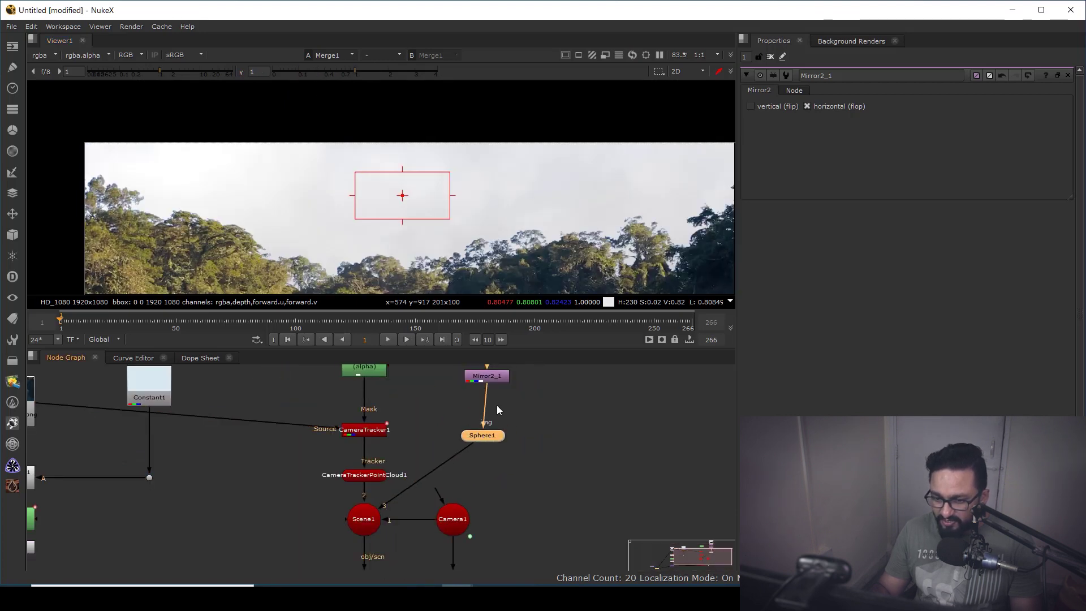
{"action": "left_click", "coordinate": [485, 381]}
{"action": "key", "text": "g"}
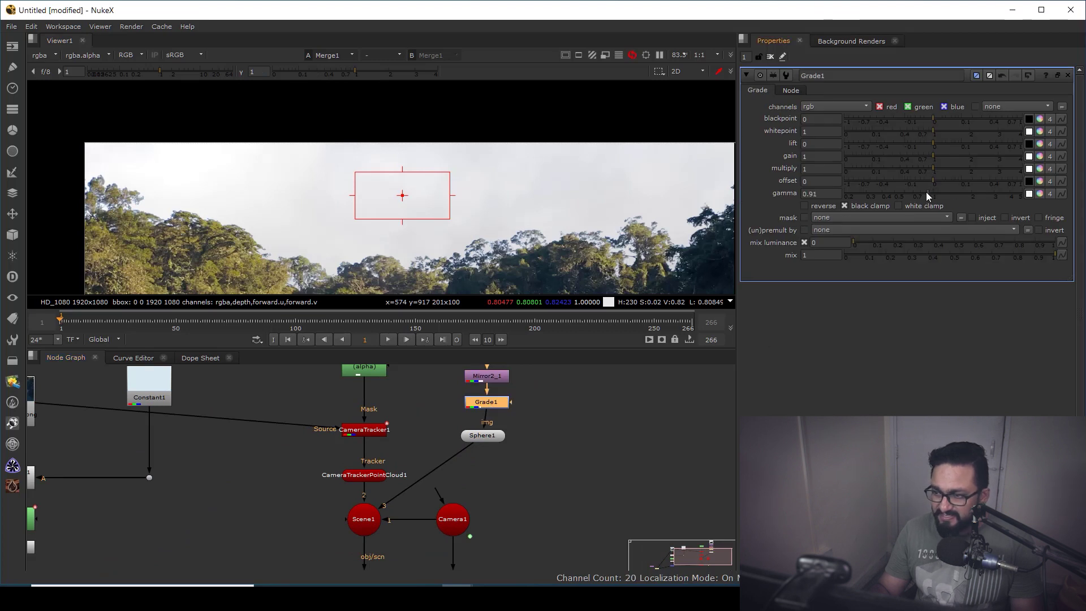
{"action": "left_click_drag", "start_coordinate": [927, 196], "coordinate": [918, 197]}
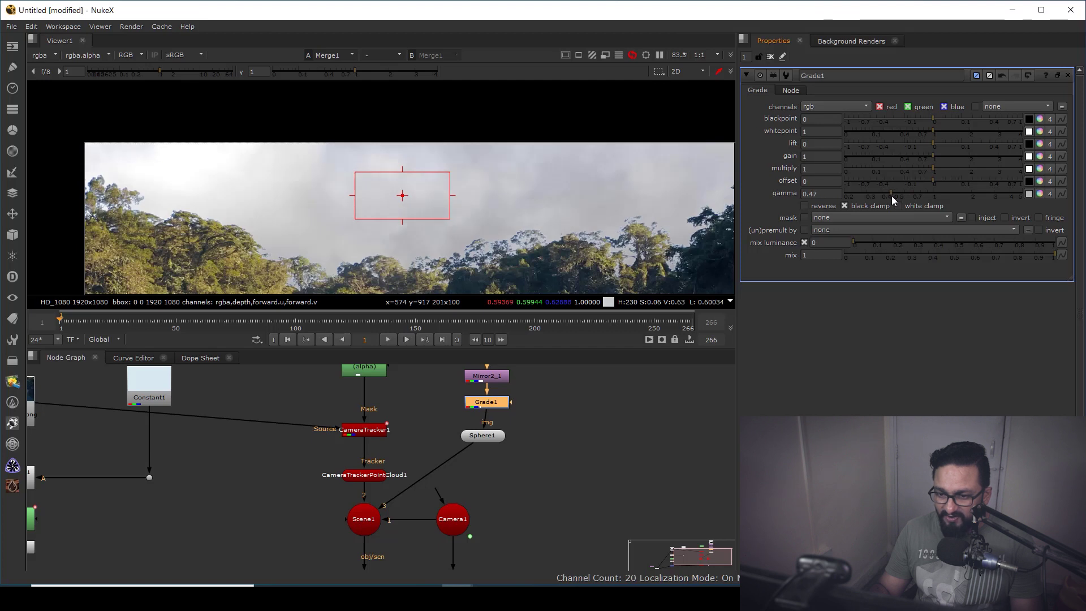
{"action": "left_click_drag", "start_coordinate": [903, 198], "coordinate": [892, 198]}
{"action": "scroll", "coordinate": [537, 239], "scroll_direction": "down", "scroll_amount": 4}
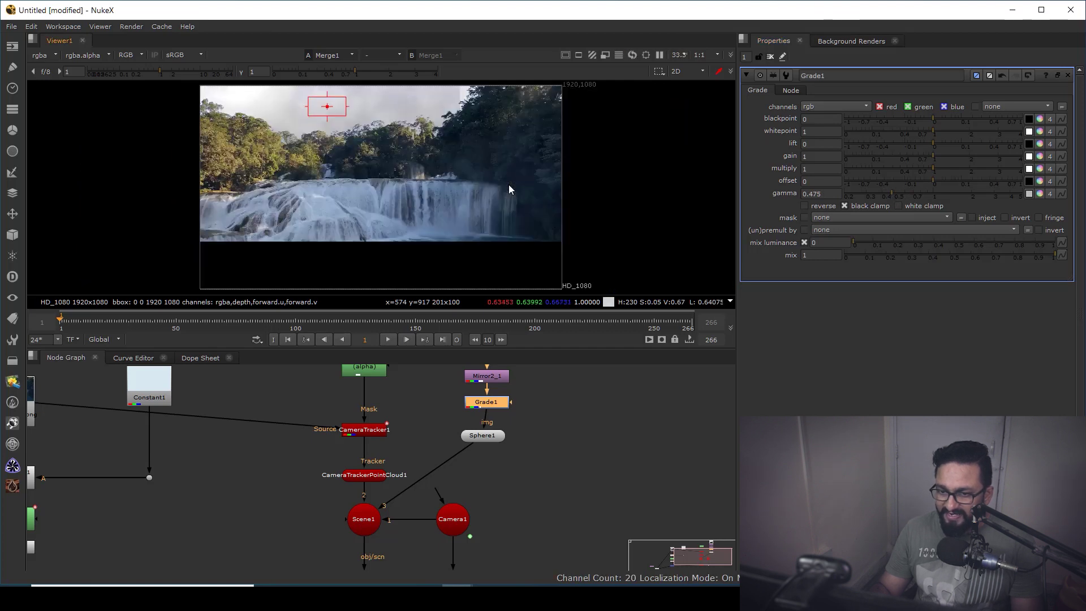
{"action": "scroll", "coordinate": [416, 171], "scroll_direction": "up", "scroll_amount": 4}
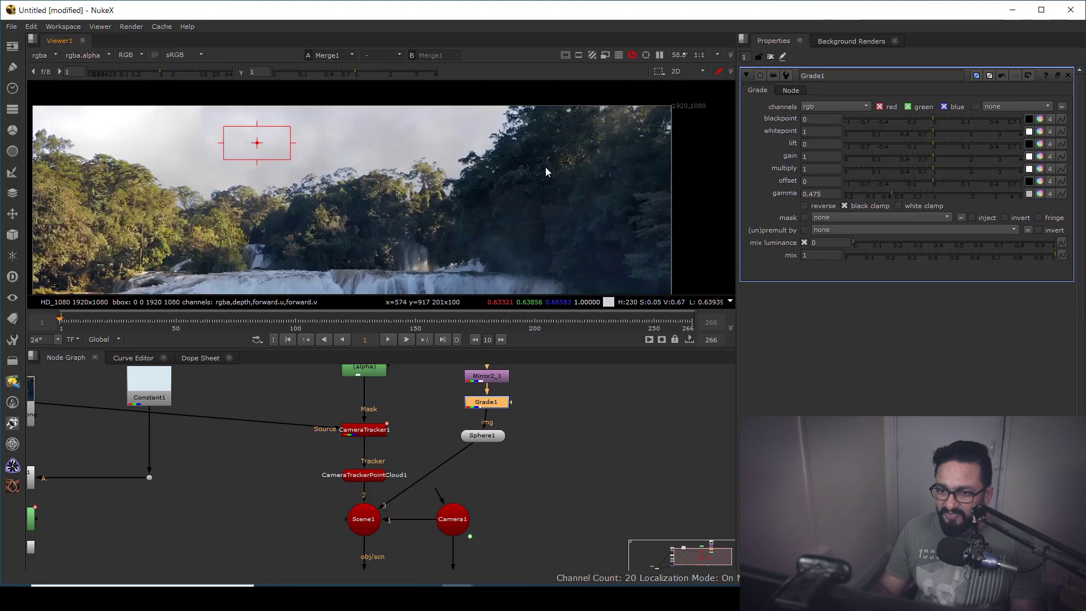
{"action": "middle_click_drag", "start_coordinate": [545, 167], "coordinate": [627, 186]}
Compare the original Read4 plate with Merge1's output in the viewer.
{"action": "scroll", "coordinate": [410, 470], "scroll_direction": "down", "scroll_amount": 4}
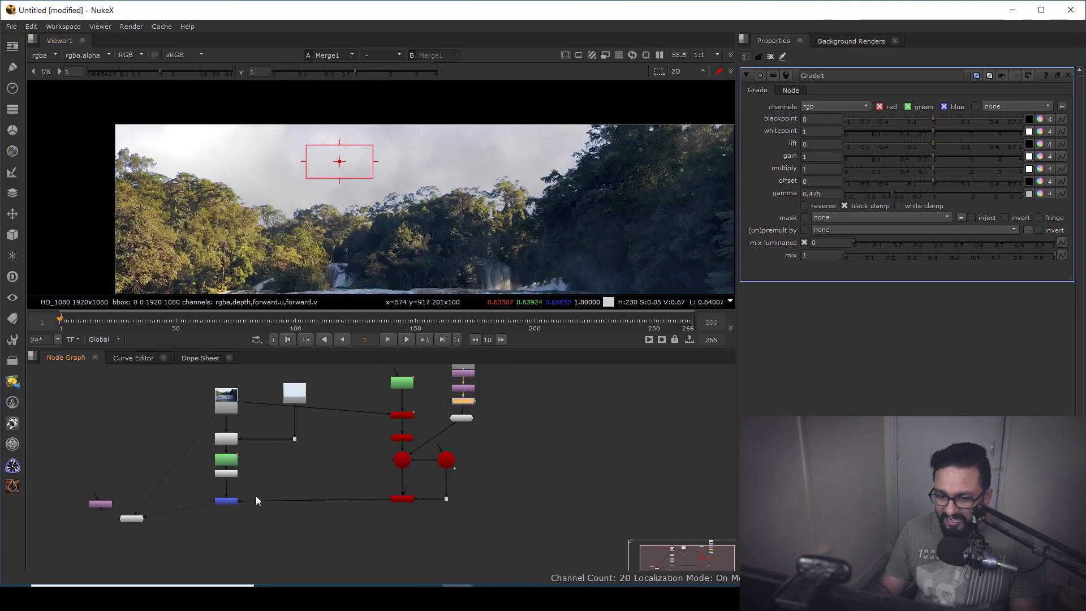
{"action": "left_click_drag", "start_coordinate": [216, 486], "coordinate": [136, 544]}
{"action": "middle_click_drag", "start_coordinate": [381, 376], "coordinate": [346, 507]}
{"action": "middle_click_drag", "start_coordinate": [415, 497], "coordinate": [415, 449]}
{"action": "middle_click_drag", "start_coordinate": [409, 541], "coordinate": [431, 397]}
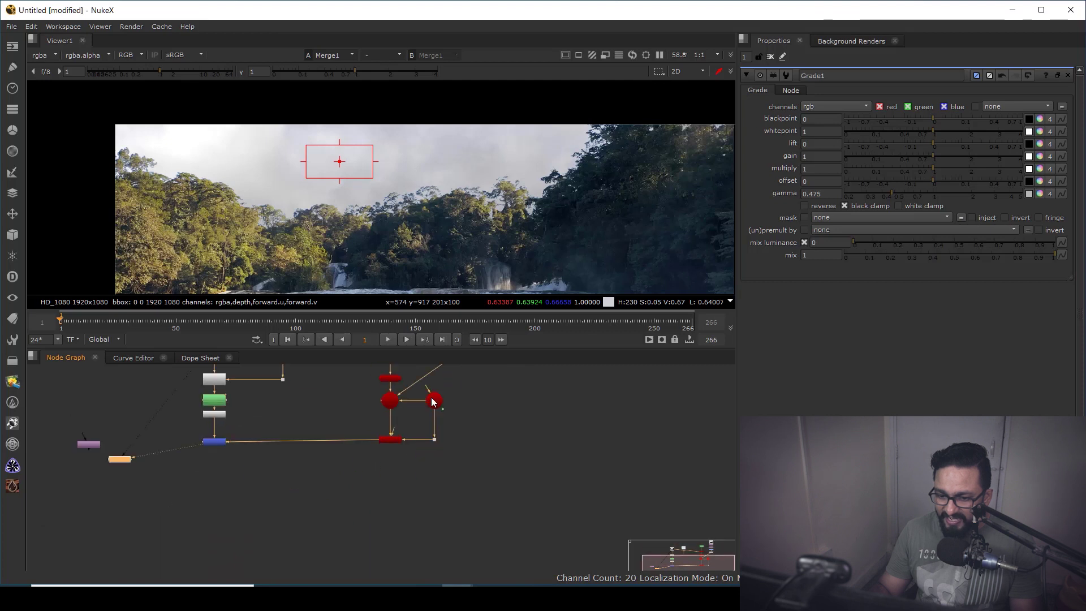
{"action": "middle_click_drag", "start_coordinate": [251, 512], "coordinate": [263, 600]}
{"action": "left_click", "coordinate": [229, 437], "text": "ctrl+shift"}
{"action": "middle_click_drag", "start_coordinate": [255, 540], "coordinate": [274, 464]}
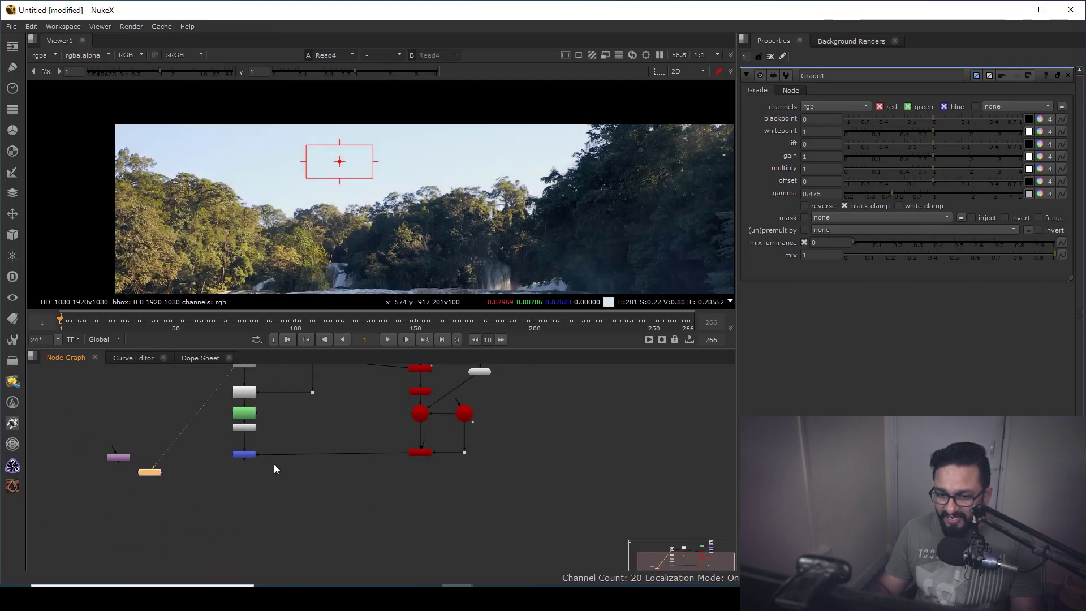
{"action": "left_click_drag", "start_coordinate": [226, 479], "coordinate": [262, 436]}
{"action": "key", "text": "1"}
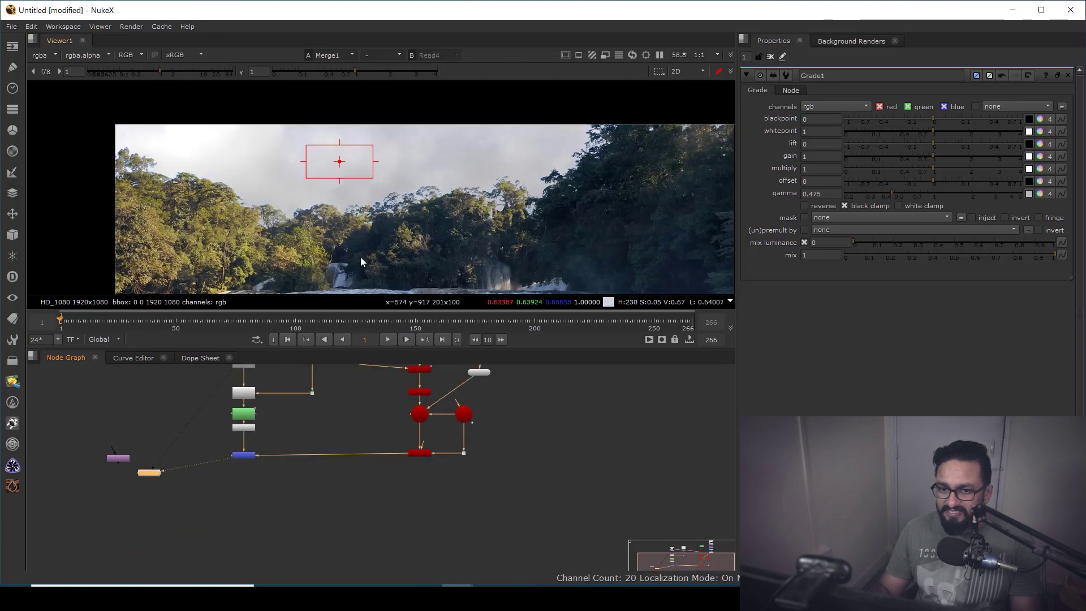
{"action": "scroll", "coordinate": [412, 232], "scroll_direction": "up", "scroll_amount": 3}
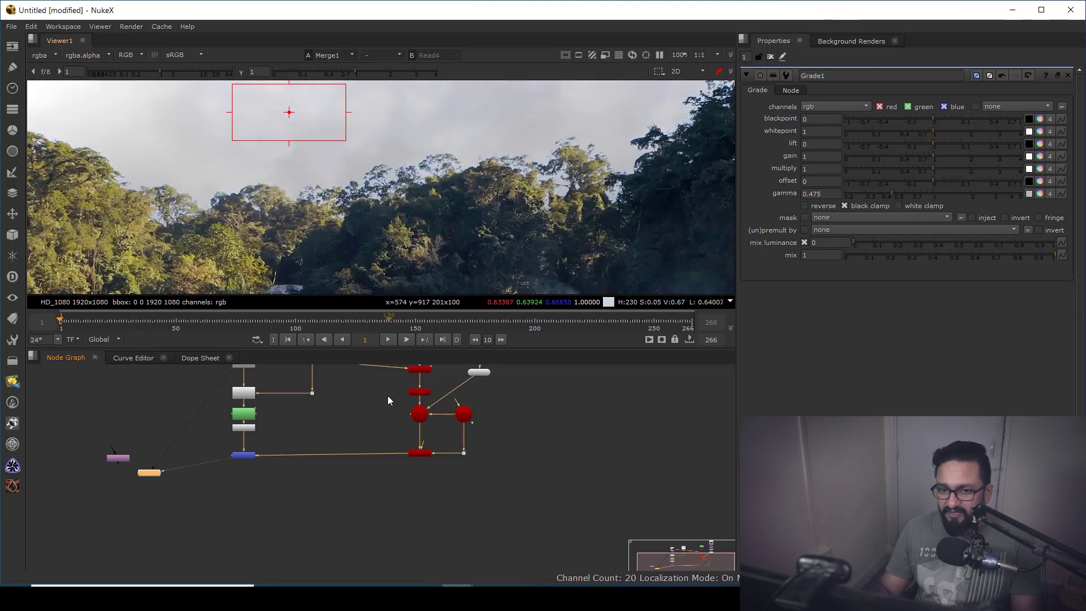
Add a second Grade node after Grade1 and tint its gamma blue, with red about 0.657, green about 0.834 and blue 1.
{"action": "scroll", "coordinate": [387, 400], "scroll_direction": "down", "scroll_amount": 5}
{"action": "scroll", "coordinate": [449, 463], "scroll_direction": "up", "scroll_amount": 6}
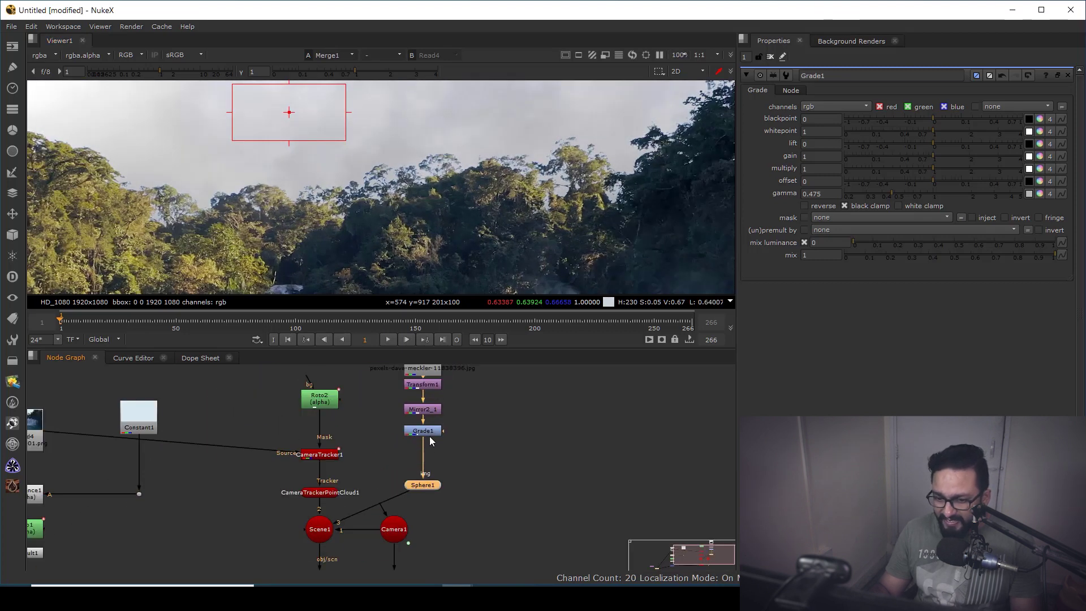
{"action": "left_click_drag", "start_coordinate": [428, 432], "coordinate": [427, 440]}
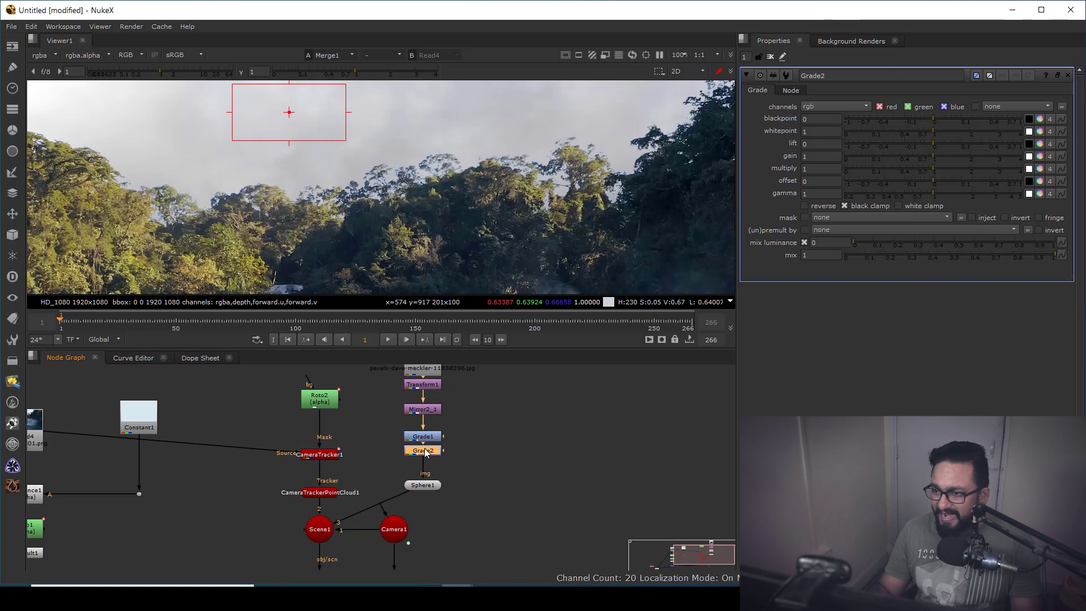
{"action": "left_click", "coordinate": [1039, 193]}
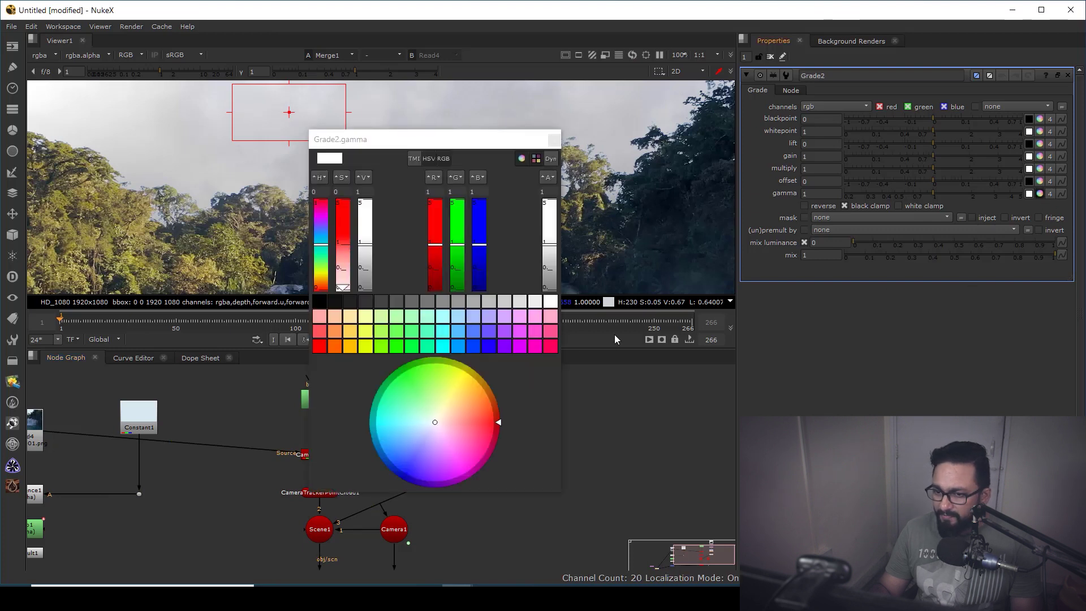
{"action": "left_click_drag", "start_coordinate": [468, 141], "coordinate": [663, 121]}
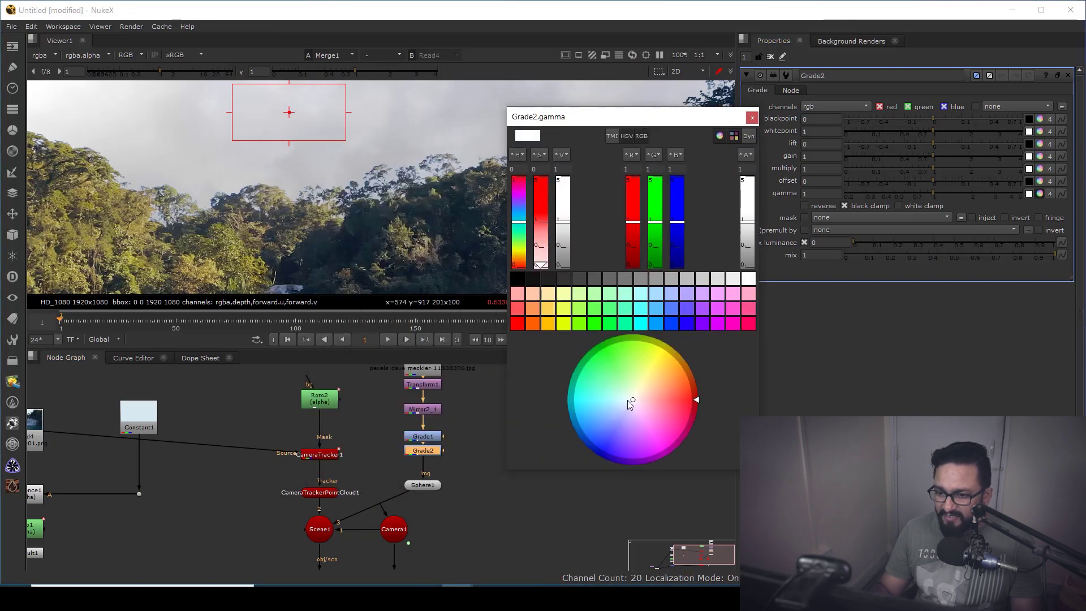
{"action": "left_click_drag", "start_coordinate": [632, 400], "coordinate": [586, 428]}
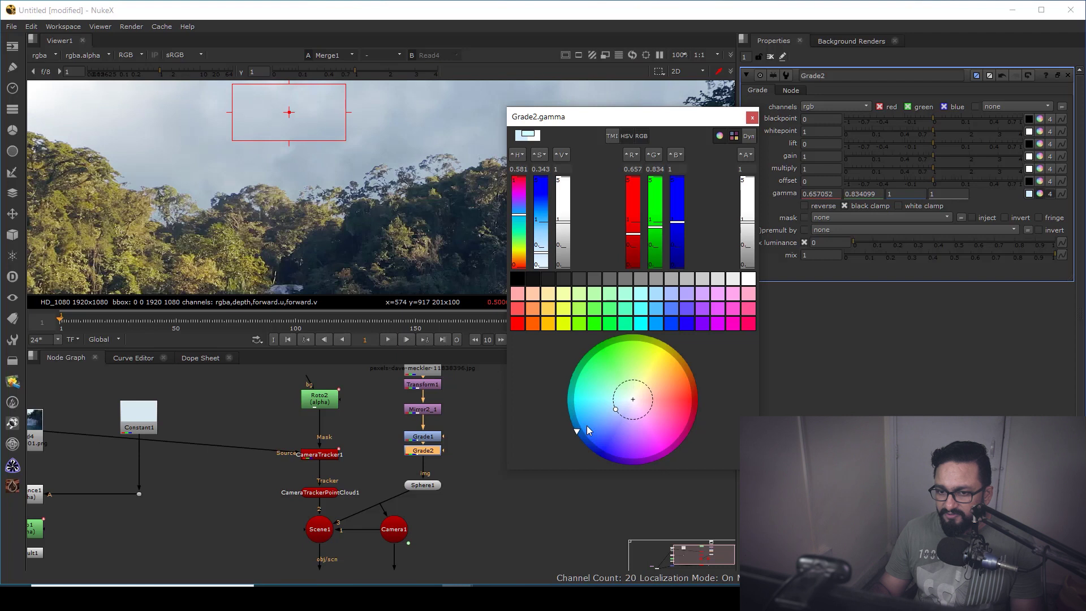
{"action": "left_click", "coordinate": [753, 118]}
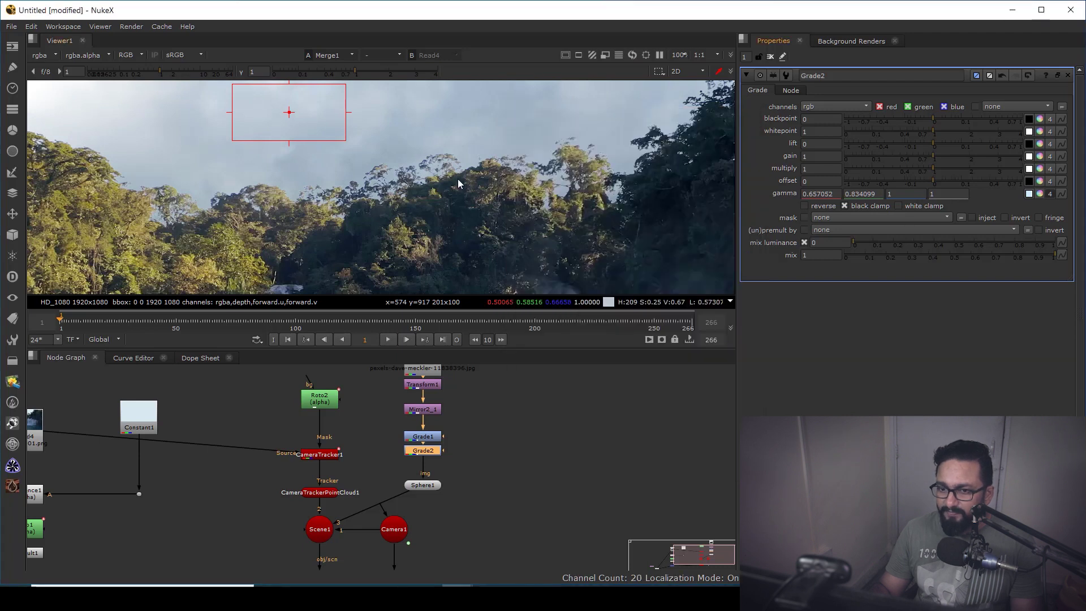
{"action": "scroll", "coordinate": [455, 215], "scroll_direction": "down", "scroll_amount": 4}
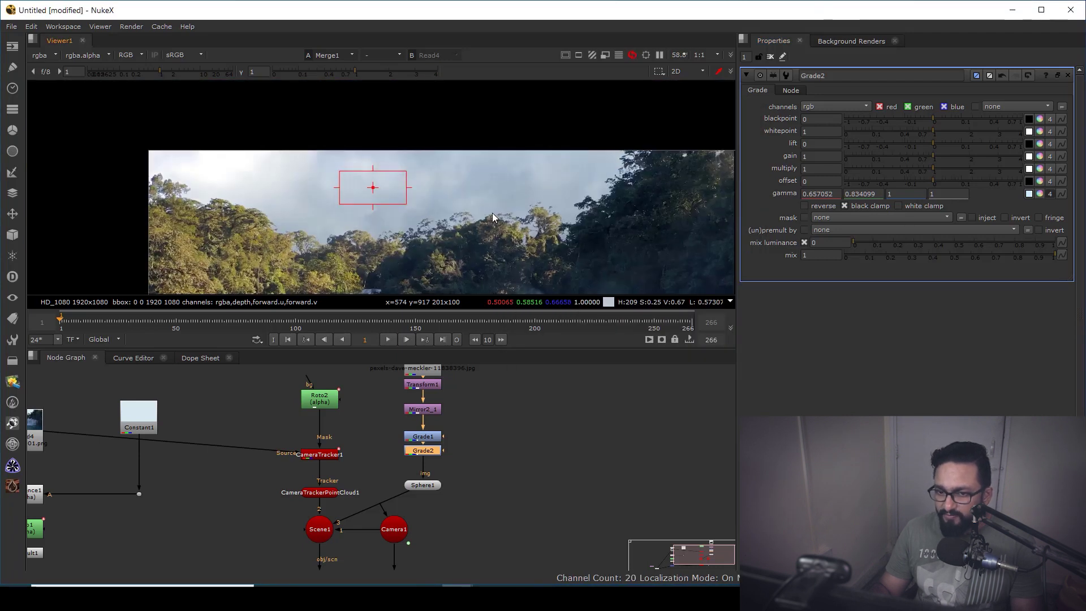
{"action": "middle_click_drag", "start_coordinate": [481, 243], "coordinate": [500, 208]}
Move Constant1 higher in the node graph, and raise Roto2 and CameraTracker1 so CameraTracker1 lines up with Read4.
{"action": "scroll", "coordinate": [443, 469], "scroll_direction": "down", "scroll_amount": 3}
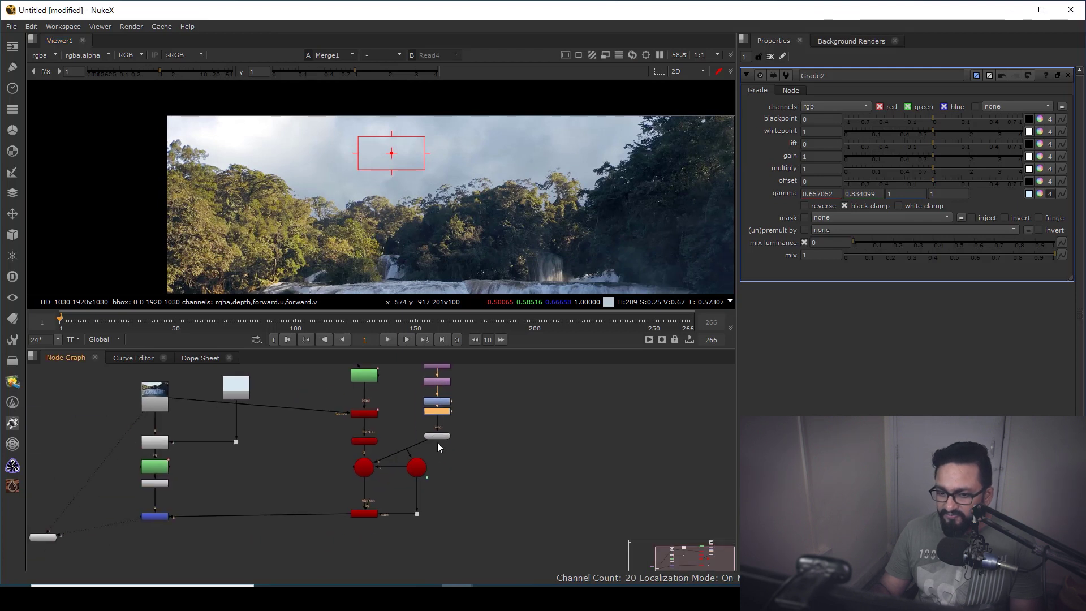
{"action": "middle_click_drag", "start_coordinate": [354, 413], "coordinate": [407, 472]}
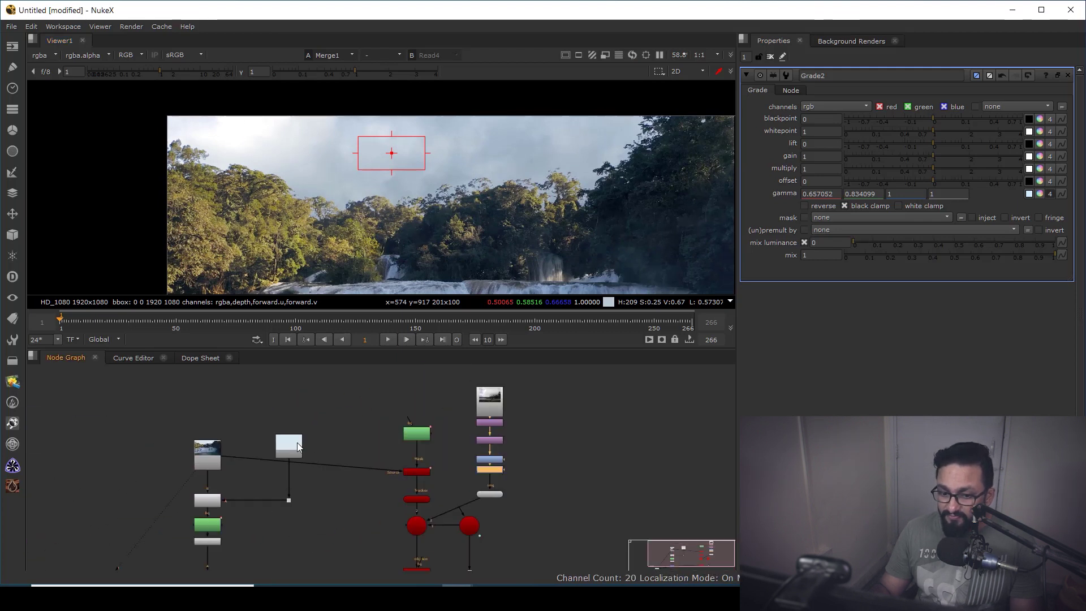
{"action": "left_click_drag", "start_coordinate": [296, 442], "coordinate": [297, 395]}
{"action": "left_click_drag", "start_coordinate": [375, 402], "coordinate": [416, 461]}
{"action": "middle_click_drag", "start_coordinate": [262, 565], "coordinate": [374, 488]}
{"action": "scroll", "coordinate": [372, 490], "scroll_direction": "down", "scroll_amount": 1}
{"action": "scroll", "coordinate": [343, 480], "scroll_direction": "down", "scroll_amount": 1}
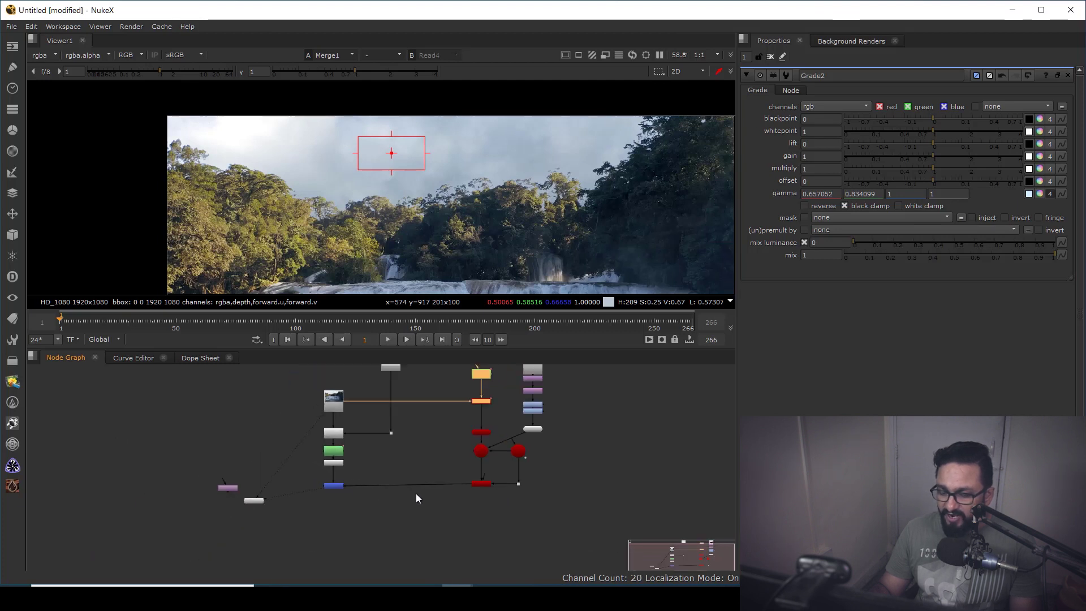
Move Merge1 and ScanlineRender1 lower in the node graph to space them from the nodes above.
{"action": "left_click_drag", "start_coordinate": [304, 514], "coordinate": [483, 508]}
{"action": "scroll", "coordinate": [337, 480], "scroll_direction": "up", "scroll_amount": 2}
{"action": "middle_click_drag", "start_coordinate": [338, 480], "coordinate": [400, 501]}
{"action": "left_click", "coordinate": [381, 512]}
{"action": "scroll", "coordinate": [381, 512], "scroll_direction": "down", "scroll_amount": 3}
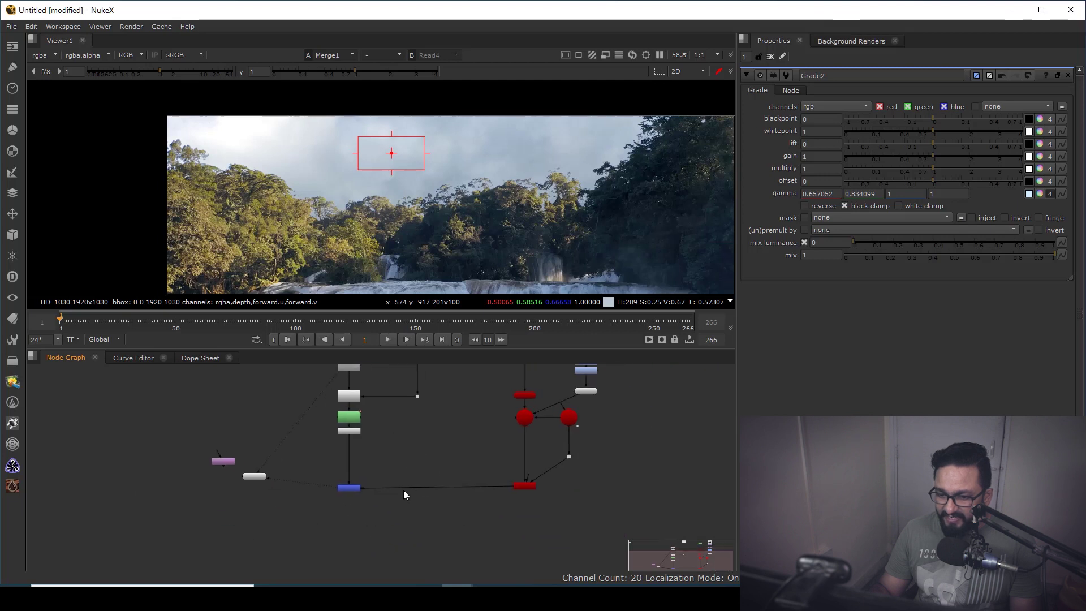
Add a Merge node and connect its B input to the Read4 plate through a Dot on CameraTracker1's source pipe.
{"action": "key", "text": "m"}
{"action": "scroll", "coordinate": [452, 450], "scroll_direction": "up", "scroll_amount": 2}
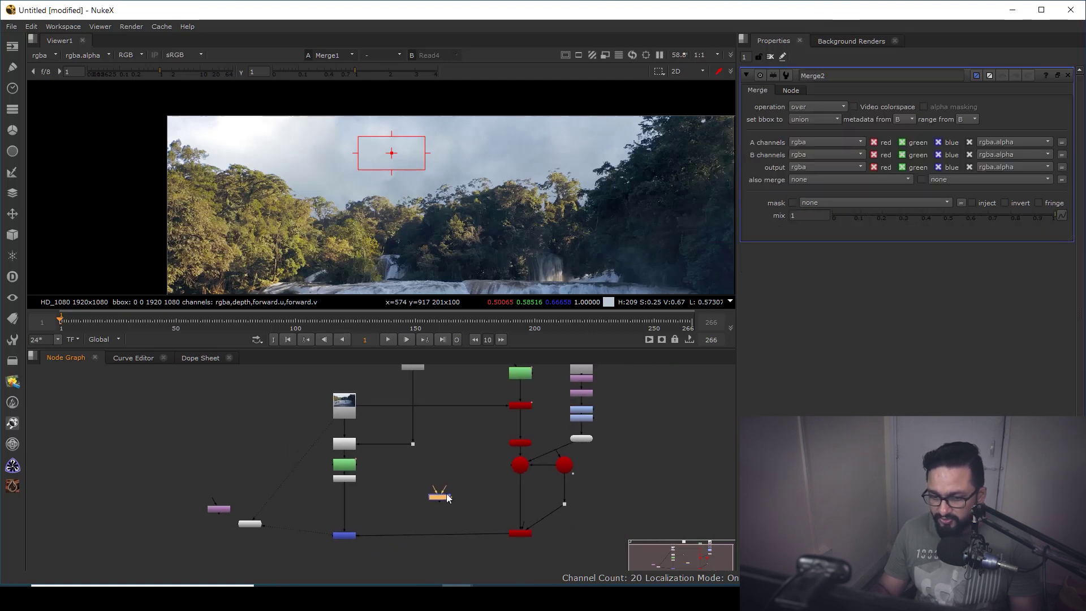
{"action": "scroll", "coordinate": [434, 498], "scroll_direction": "up", "scroll_amount": 1}
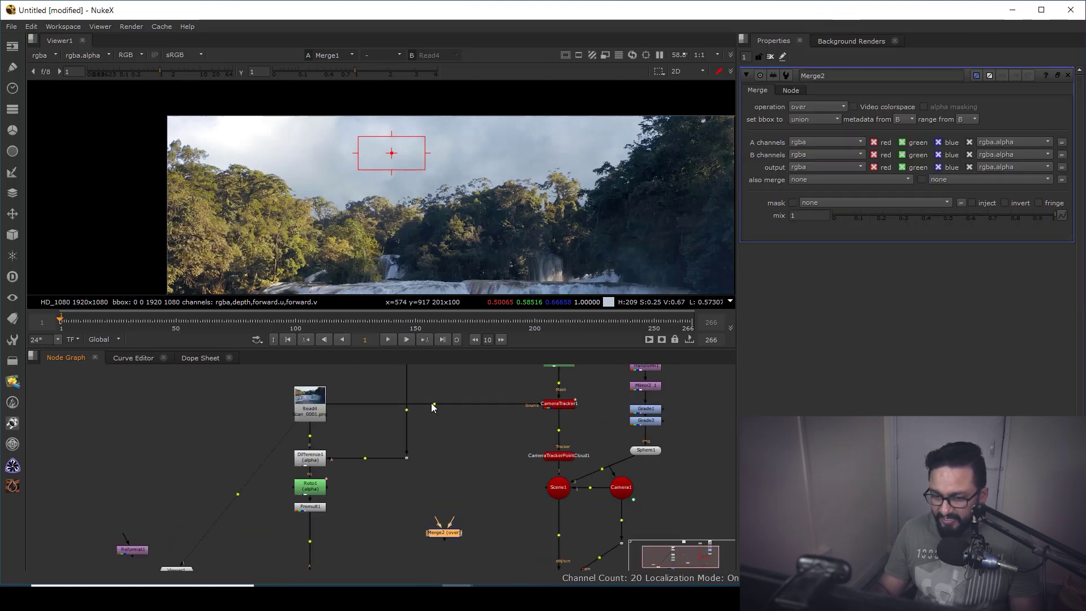
{"action": "left_click_drag", "start_coordinate": [431, 406], "coordinate": [436, 412]}
{"action": "scroll", "coordinate": [441, 534], "scroll_direction": "up", "scroll_amount": 3}
{"action": "left_click_drag", "start_coordinate": [456, 514], "coordinate": [428, 381]}
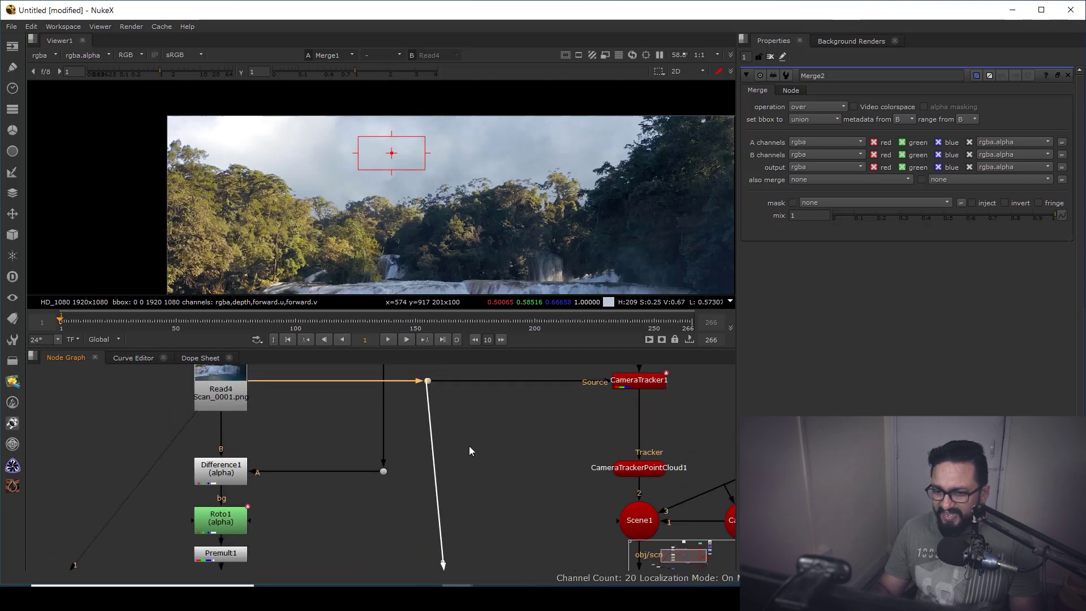
Place Merge2 beneath the new Dot, connect its A input to ScanlineRender1 and view its output fitted in the viewer.
{"action": "middle_click_drag", "start_coordinate": [468, 546], "coordinate": [439, 424]}
{"action": "left_click_drag", "start_coordinate": [433, 480], "coordinate": [409, 503]}
{"action": "scroll", "coordinate": [379, 422], "scroll_direction": "down", "scroll_amount": 4}
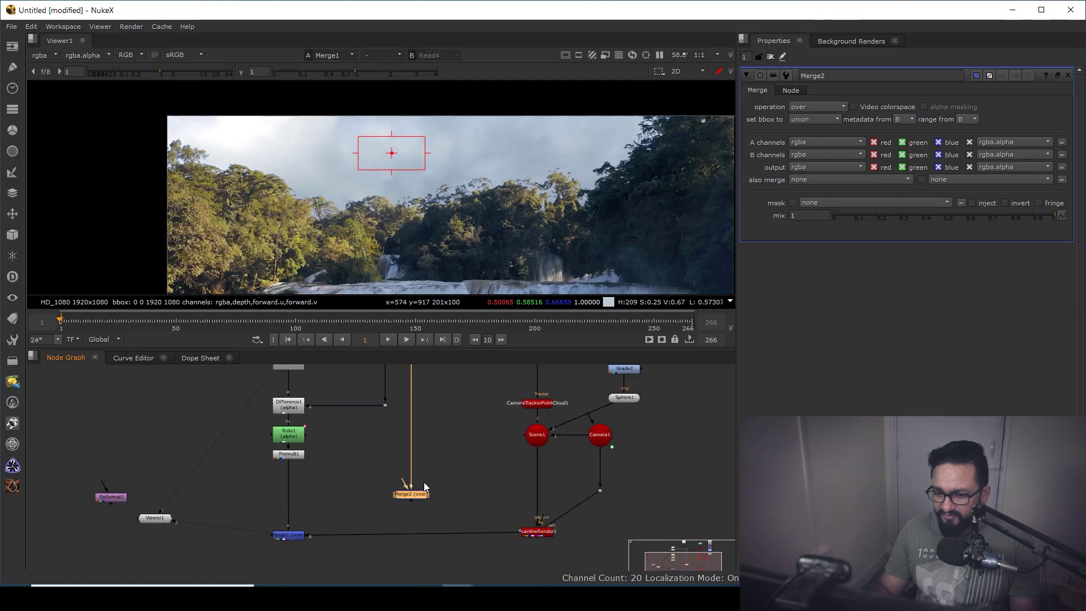
{"action": "left_click_drag", "start_coordinate": [499, 478], "coordinate": [501, 474]}
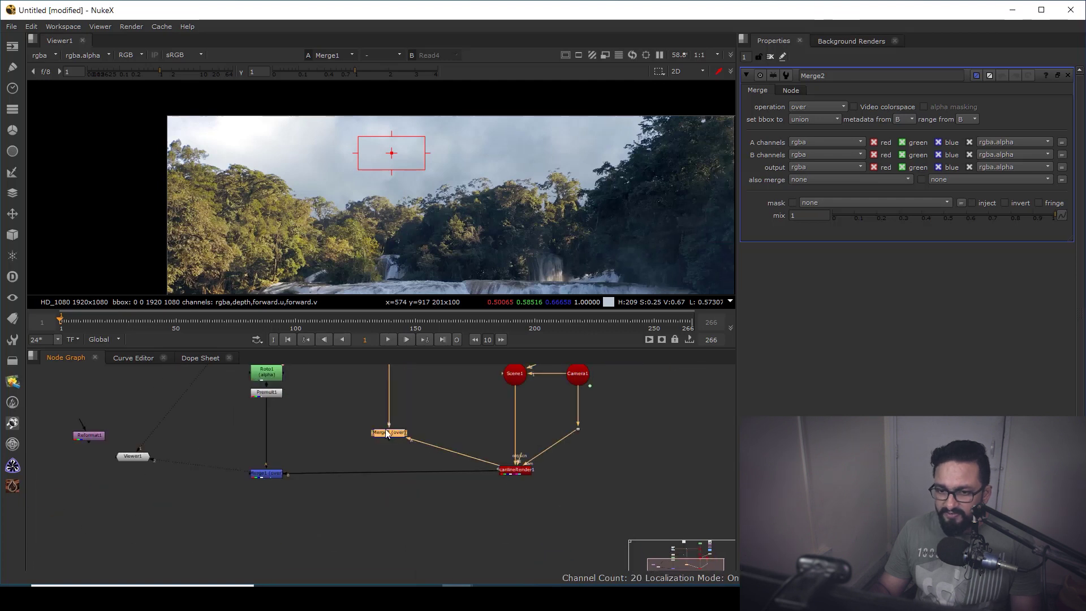
{"action": "key", "text": "1"}
{"action": "key", "text": "f"}
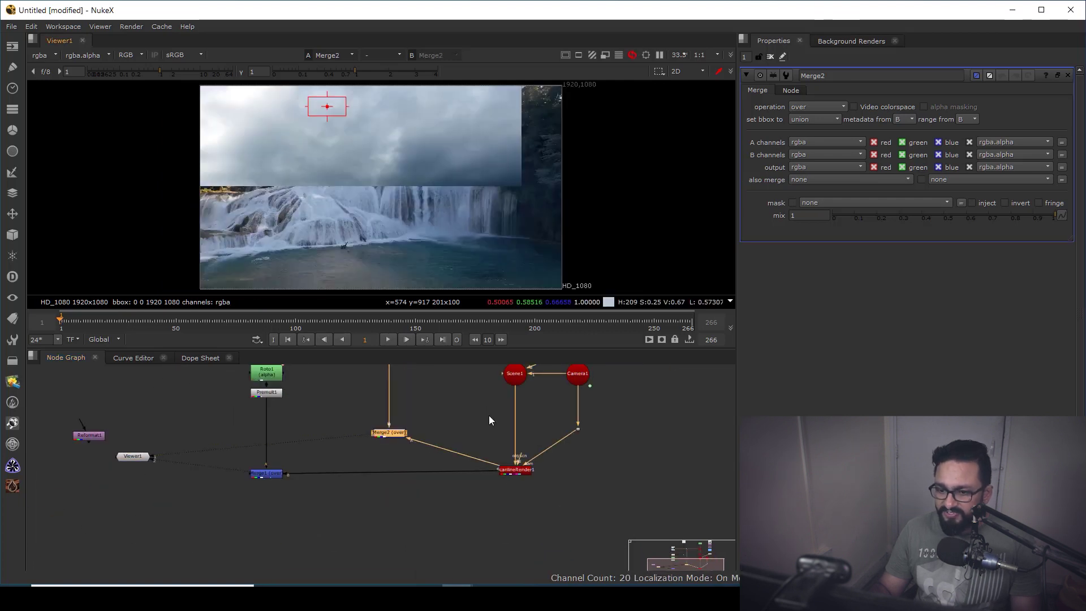
View Merge2's output and lower its mix to about 0.535 to blend the rendered sky with the plate.
{"action": "left_click_drag", "start_coordinate": [465, 434], "coordinate": [554, 505]}
{"action": "left_click_drag", "start_coordinate": [415, 416], "coordinate": [352, 456]}
{"action": "key", "text": "1"}
{"action": "left_click", "coordinate": [398, 436]}
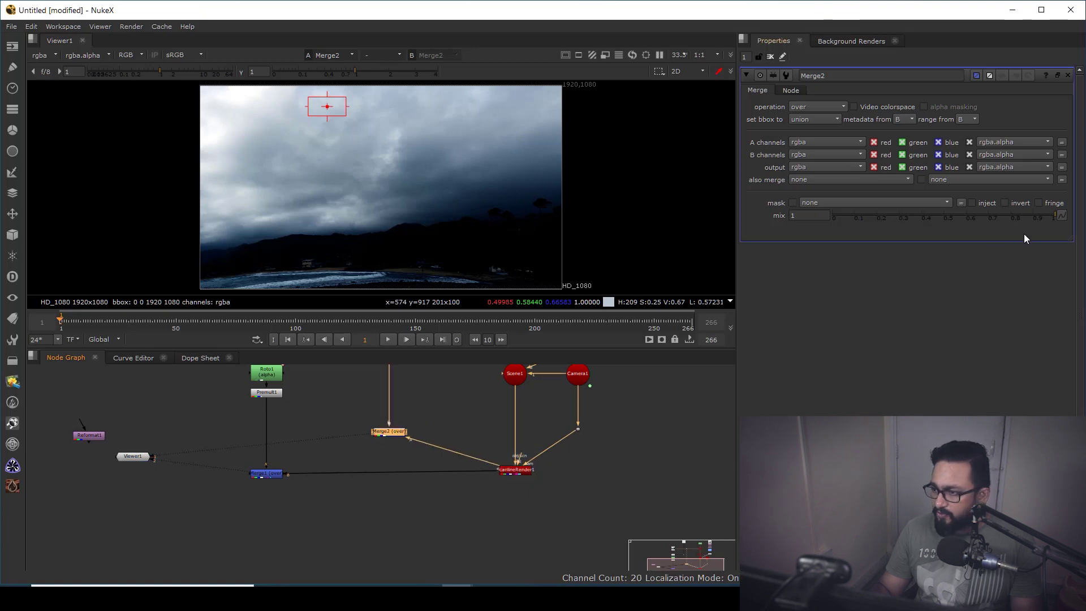
{"action": "left_click_drag", "start_coordinate": [1020, 221], "coordinate": [951, 223]}
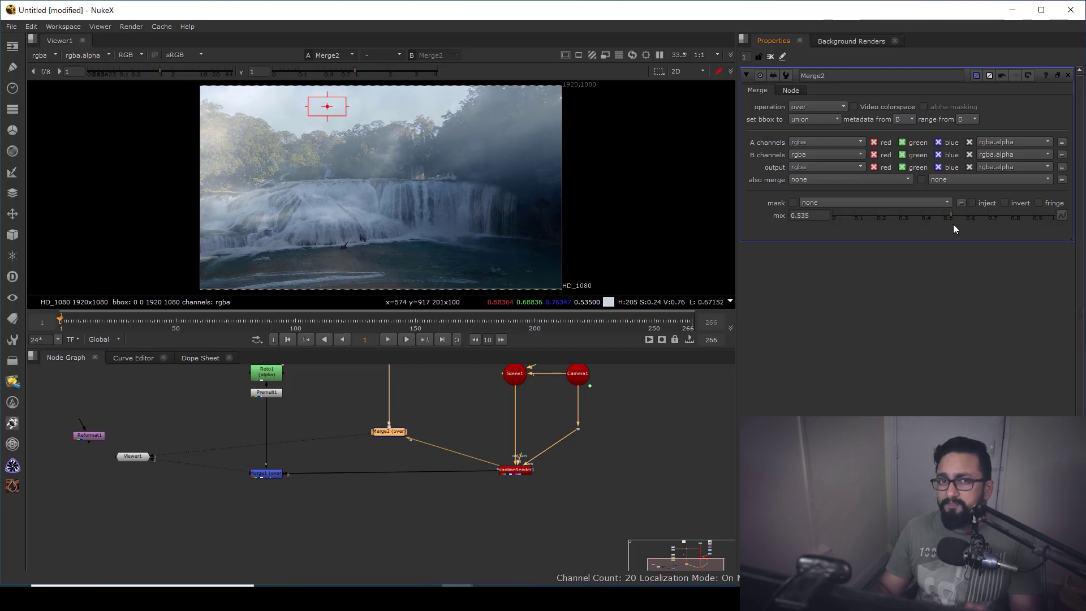
Insert Merge2 between ScanlineRender1 and Merge1's A input, align it with them, and view Merge1's result.
{"action": "scroll", "coordinate": [329, 492], "scroll_direction": "down", "scroll_amount": 3}
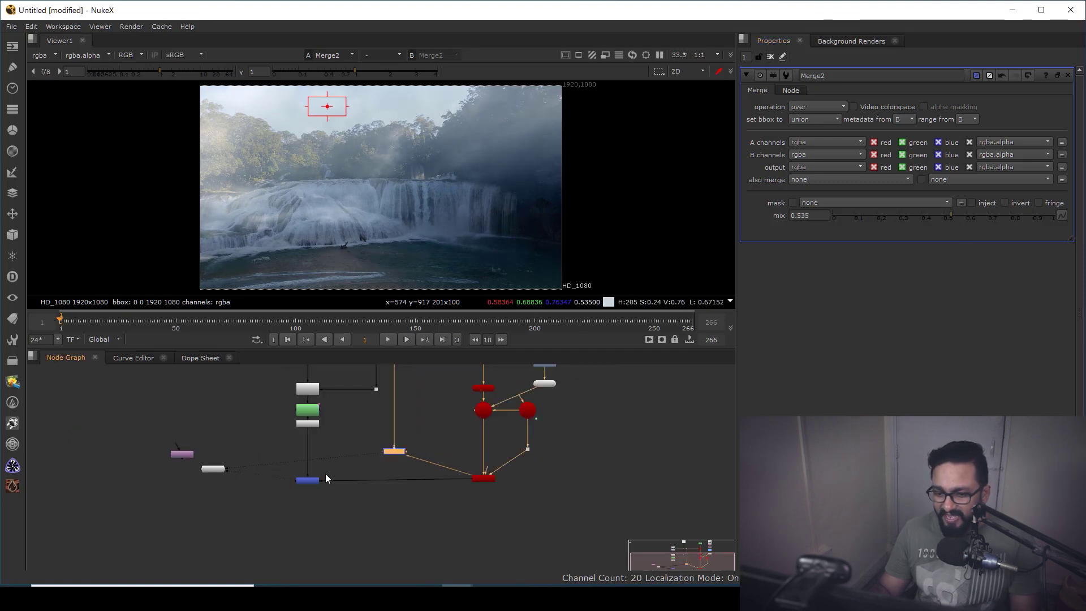
{"action": "left_click", "coordinate": [310, 482]}
{"action": "left_click_drag", "start_coordinate": [310, 481], "coordinate": [310, 490]}
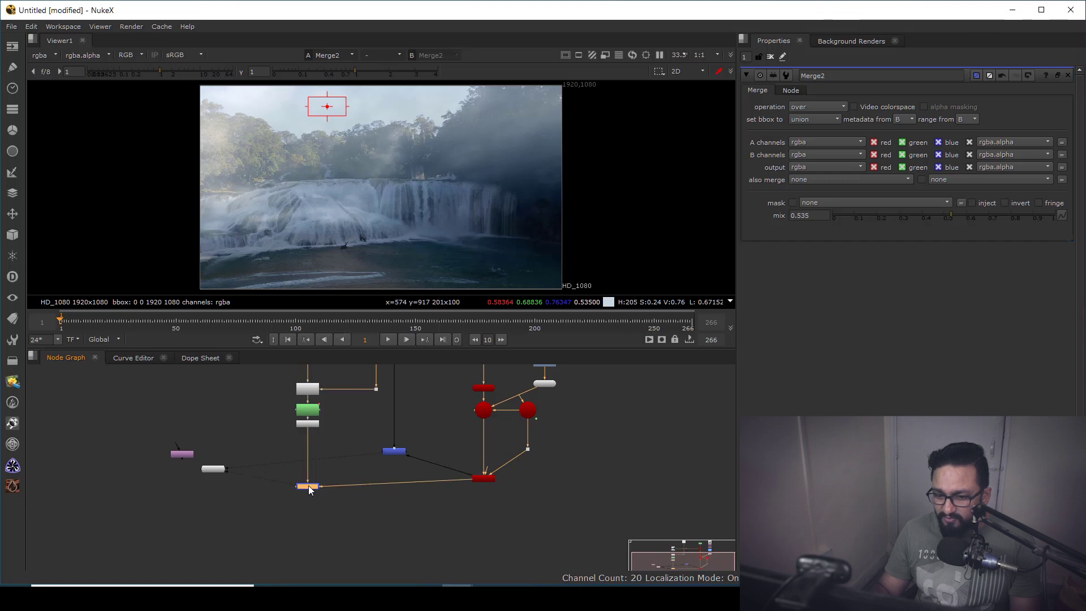
{"action": "scroll", "coordinate": [449, 480], "scroll_direction": "up", "scroll_amount": 4}
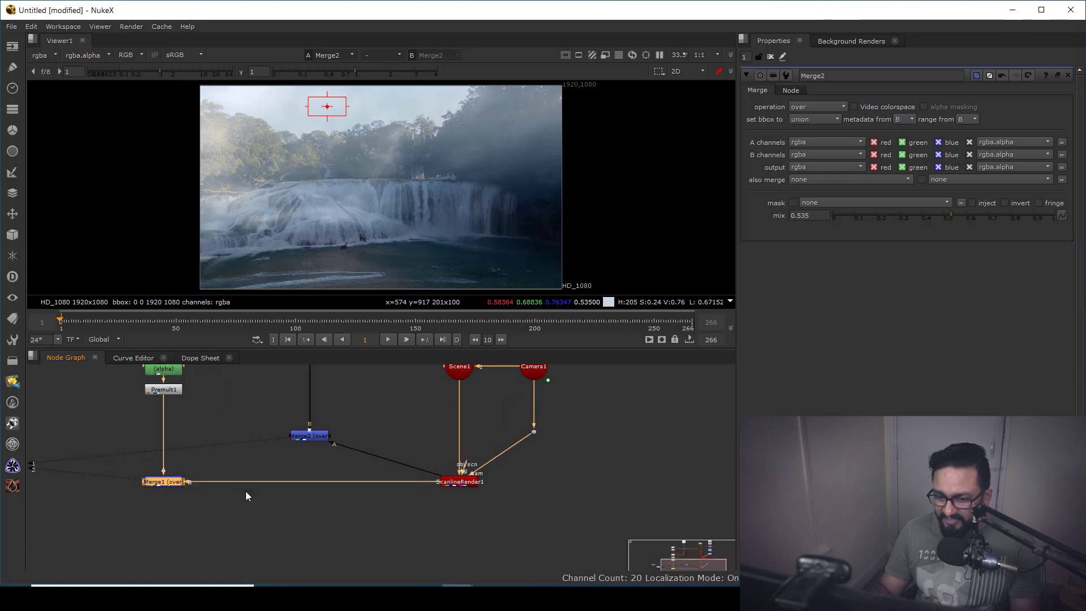
{"action": "left_click_drag", "start_coordinate": [482, 480], "coordinate": [331, 428]}
{"action": "left_click_drag", "start_coordinate": [333, 428], "coordinate": [344, 484]}
{"action": "left_click_drag", "start_coordinate": [230, 473], "coordinate": [51, 531]}
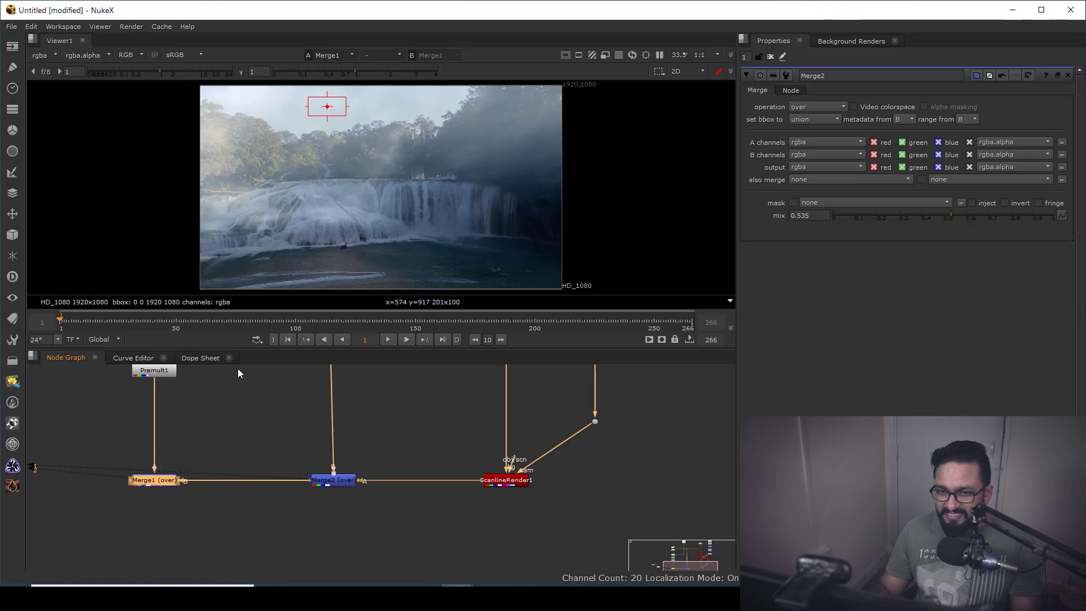
{"action": "key", "text": "1"}
{"action": "left_click", "coordinate": [237, 373]}
{"action": "scroll", "coordinate": [330, 277], "scroll_direction": "up", "scroll_amount": 4}
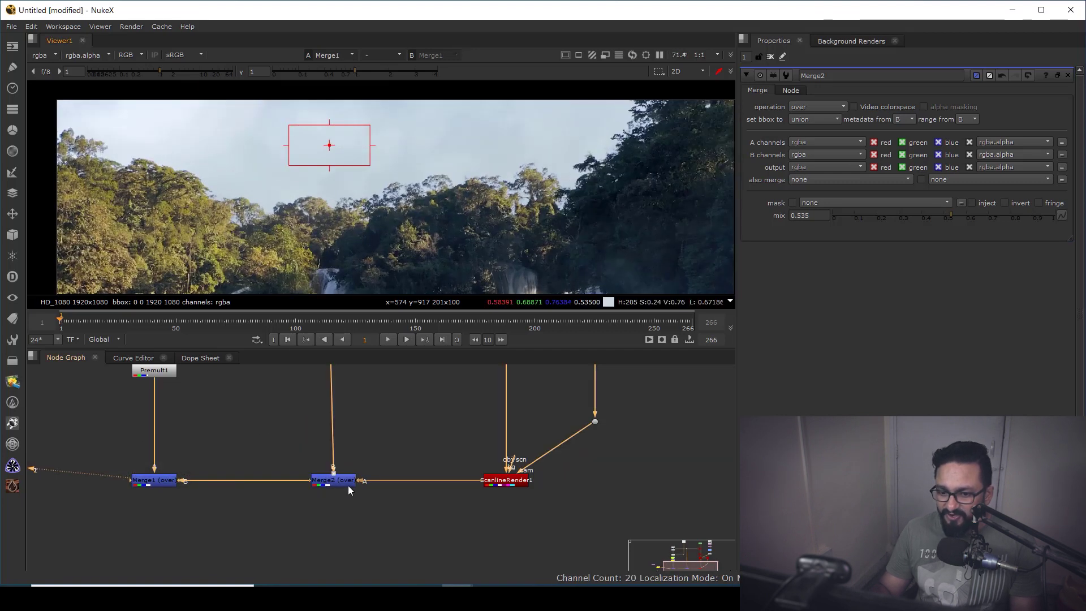
Feed Merge1 directly from ScanlineRender1 to compare the sky without Merge2, and reconnect it through Merge2.
{"action": "left_click_drag", "start_coordinate": [348, 486], "coordinate": [338, 487]}
{"action": "scroll", "coordinate": [368, 459], "scroll_direction": "down", "scroll_amount": 2}
{"action": "middle_click_drag", "start_coordinate": [387, 479], "coordinate": [395, 501]}
{"action": "middle_click_drag", "start_coordinate": [427, 238], "coordinate": [455, 246]}
{"action": "scroll", "coordinate": [469, 248], "scroll_direction": "down", "scroll_amount": 2}
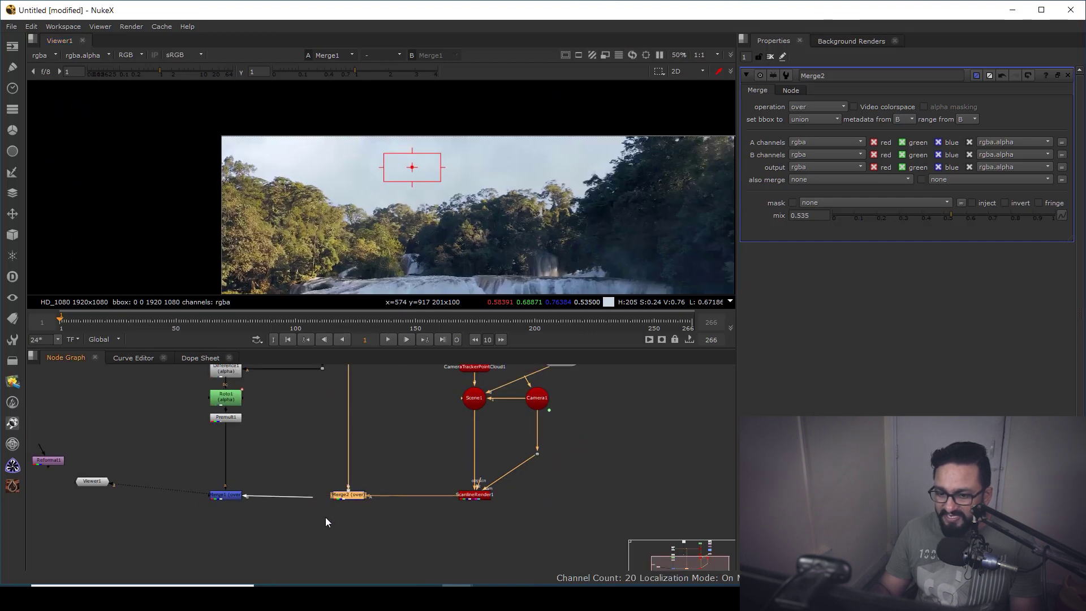
{"action": "left_click_drag", "start_coordinate": [470, 494], "coordinate": [472, 496]}
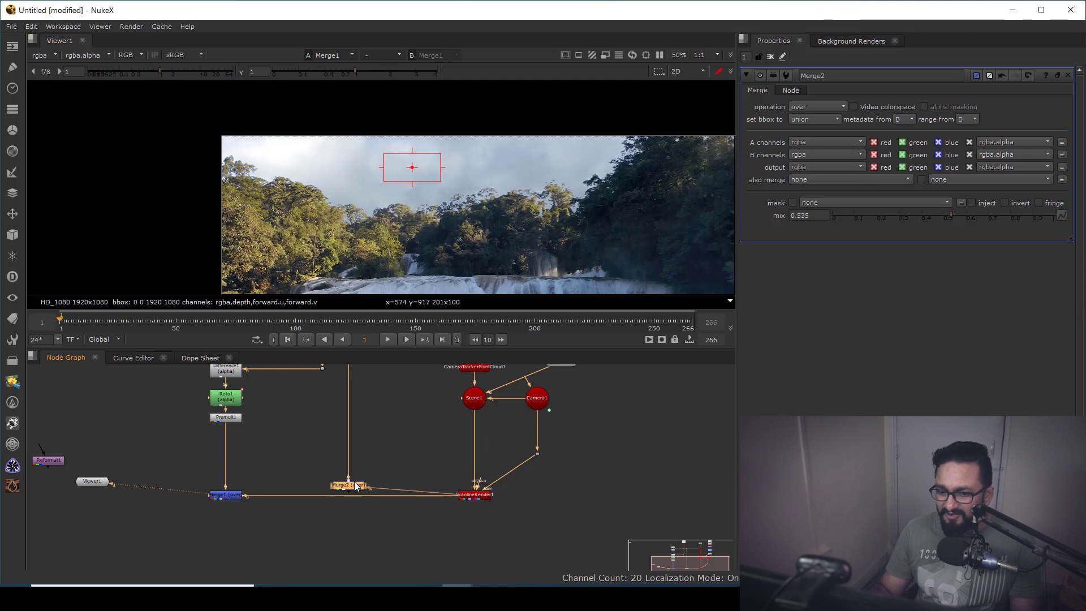
{"action": "left_click_drag", "start_coordinate": [429, 499], "coordinate": [359, 502]}
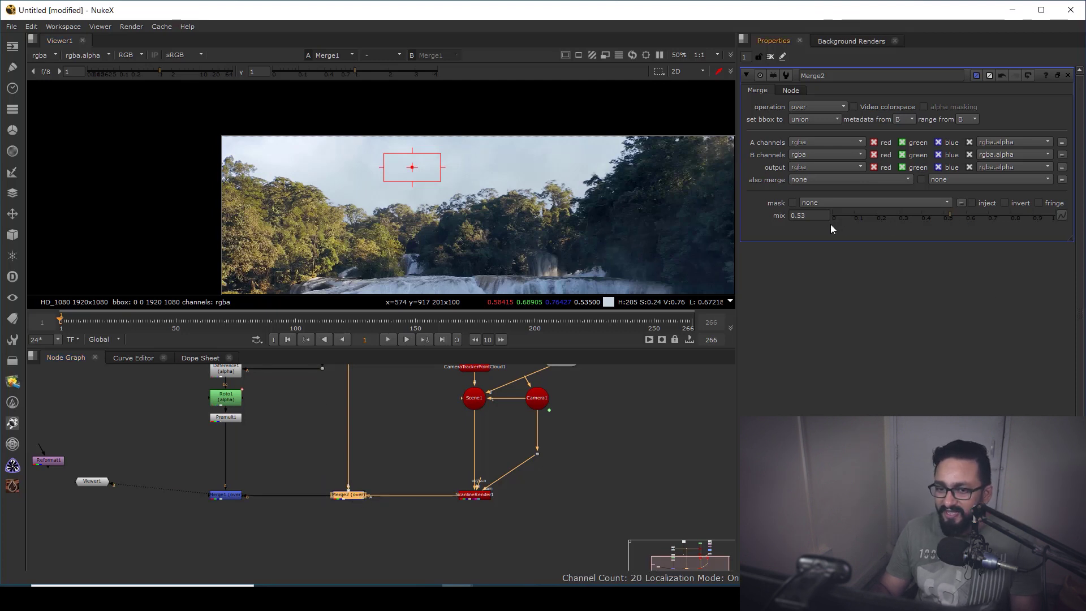
Raise Merge2's mix to about 0.655 and play the composite in the maximized viewer.
{"action": "left_click_drag", "start_coordinate": [833, 225], "coordinate": [1006, 259]}
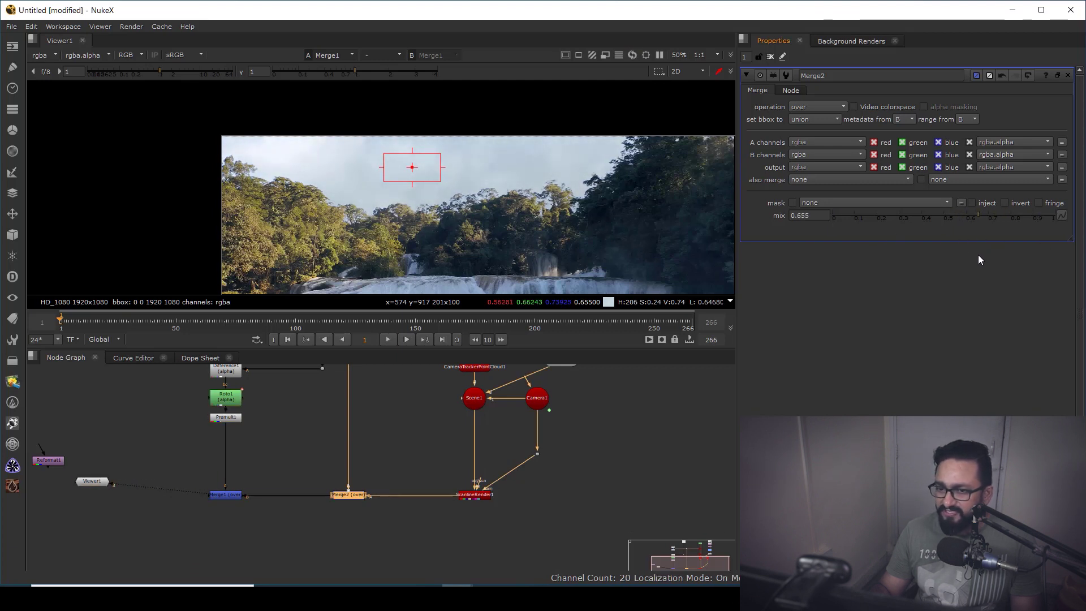
{"action": "middle_click_drag", "start_coordinate": [534, 267], "coordinate": [517, 134]}
{"action": "key", "text": "space"}
{"action": "key", "text": "f"}
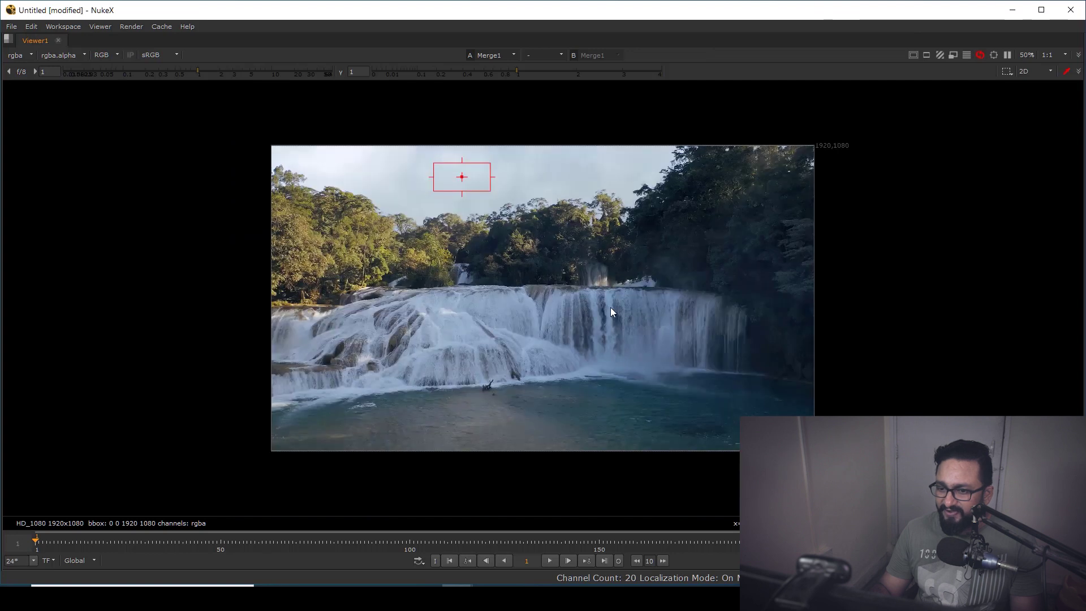
{"action": "left_click", "coordinate": [550, 560]}
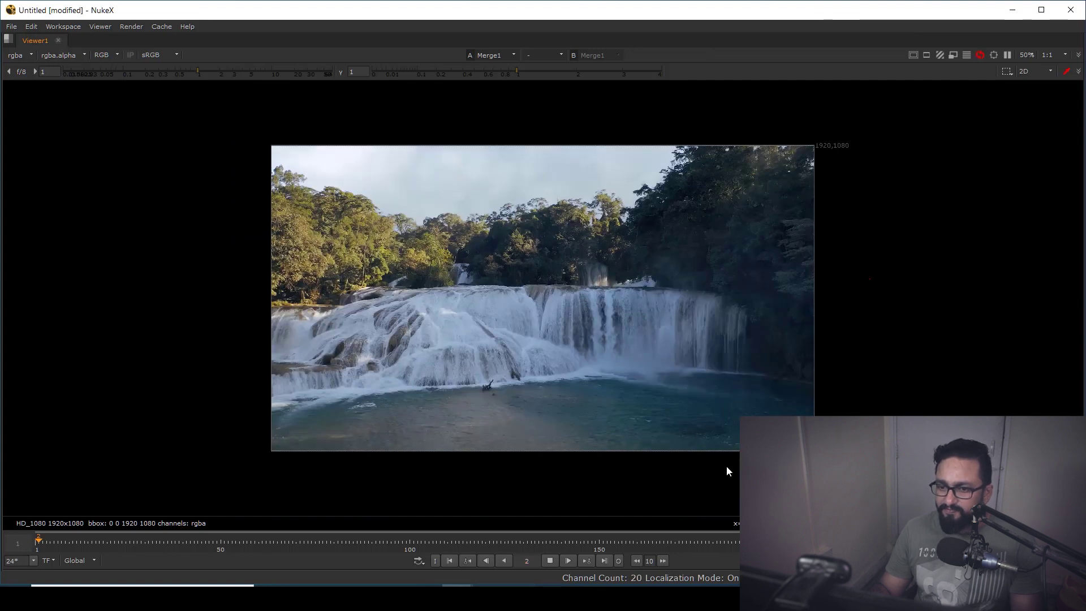